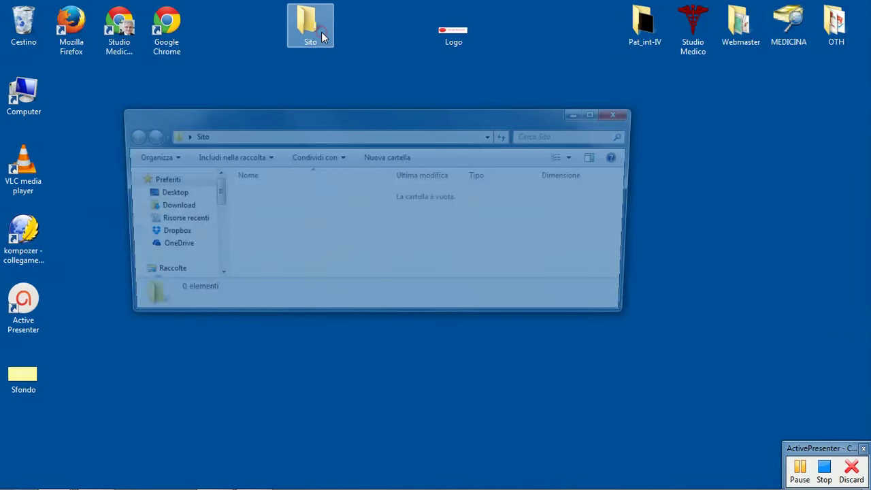
- Create a subfolder named Immagini inside the Sito folder
{"action": "right_click", "coordinate": [265, 202]}
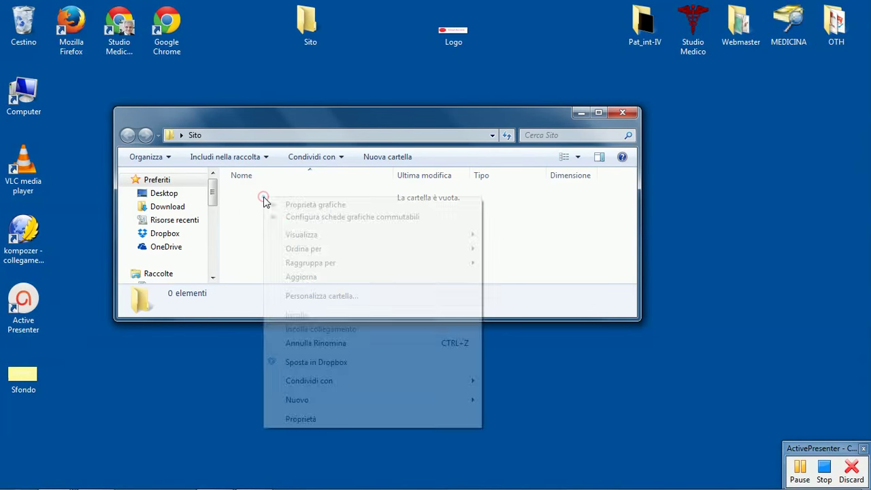
{"action": "mouse_move", "coordinate": [351, 404]}
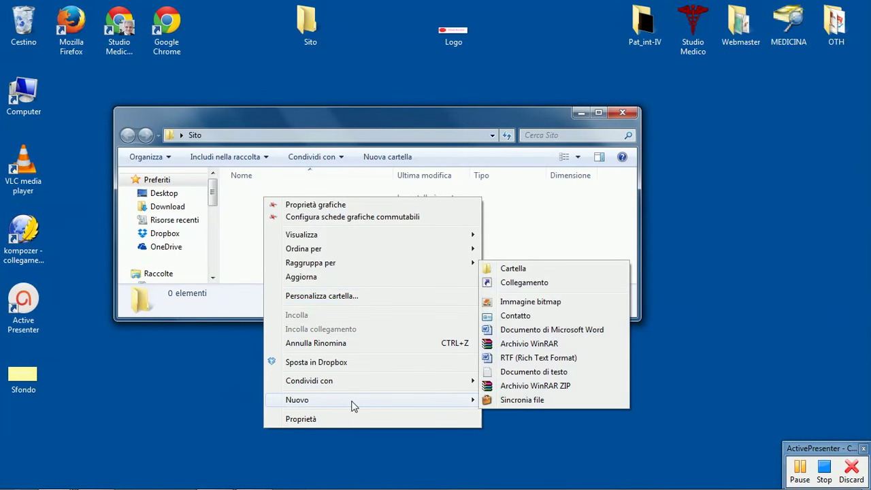
{"action": "left_click", "coordinate": [536, 268]}
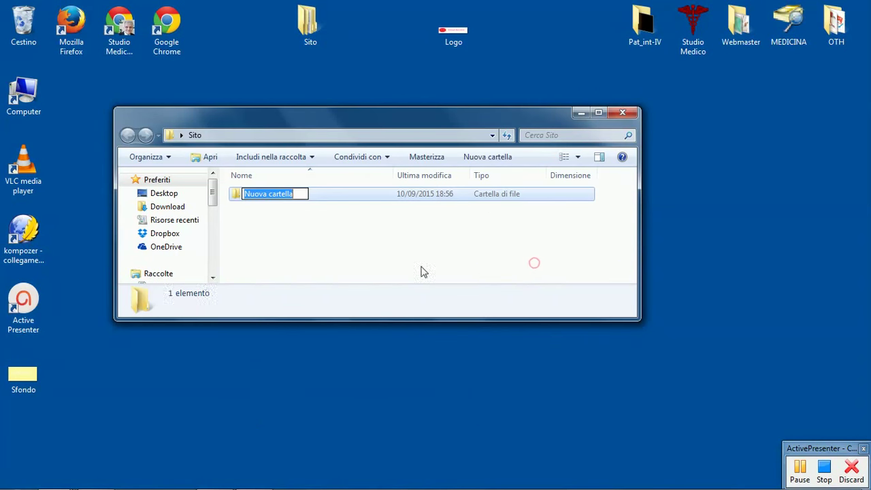
{"action": "type", "text": "Immagini"}
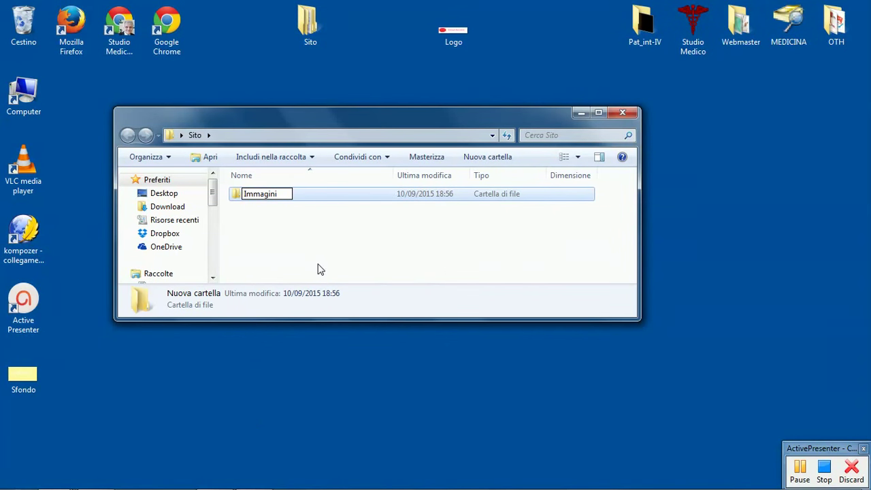
{"action": "key", "text": "Return"}
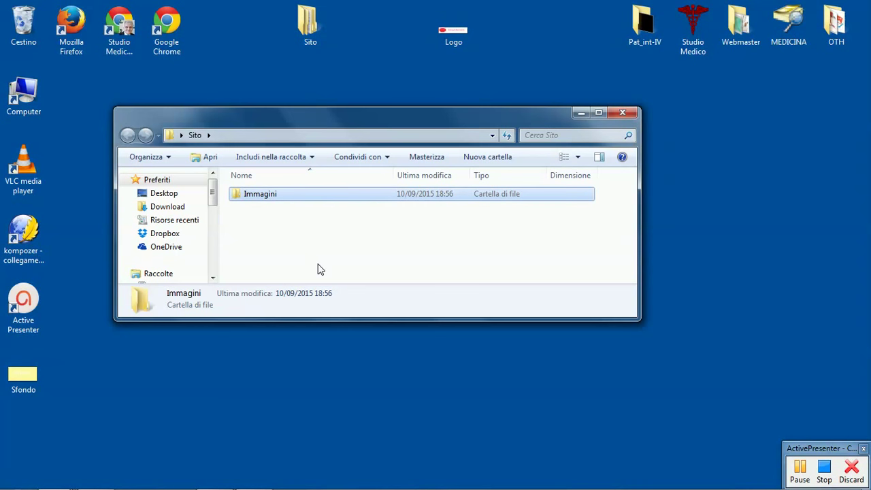
- Move the Logo image from the desktop into the Immagini folder and close the folder window
{"action": "double_click", "coordinate": [251, 196]}
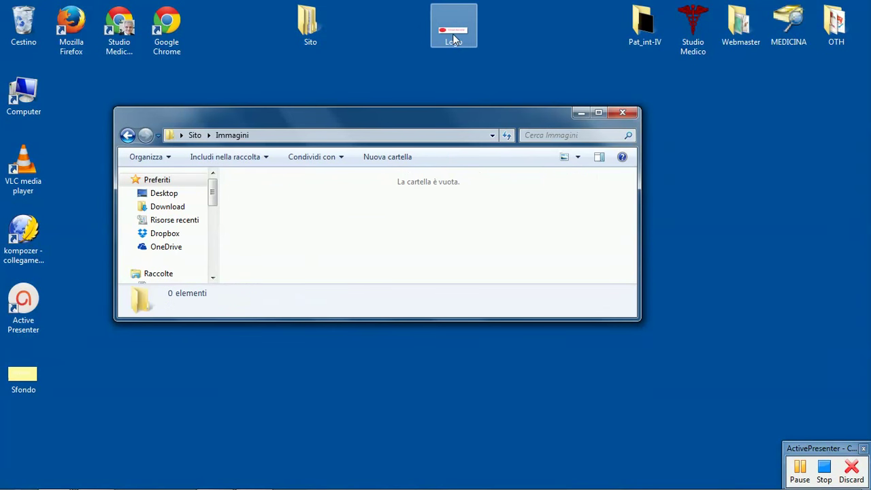
{"action": "left_click_drag", "start_coordinate": [454, 39], "coordinate": [265, 207]}
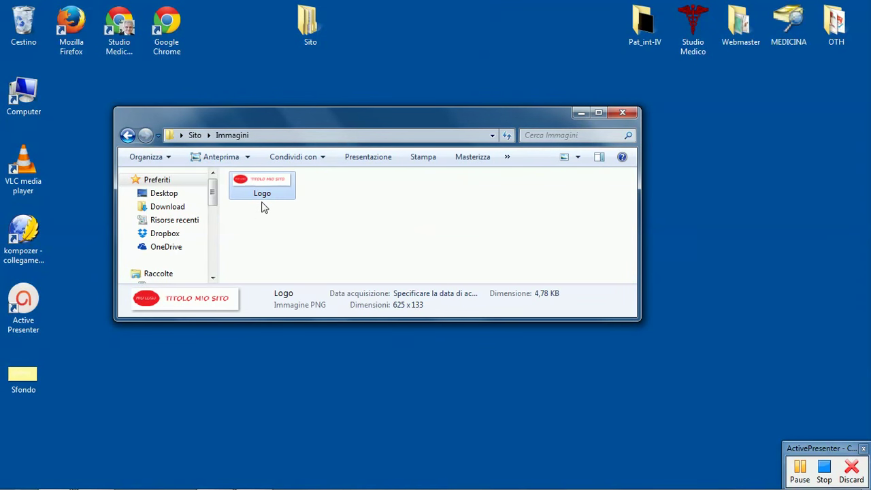
{"action": "left_click", "coordinate": [622, 113]}
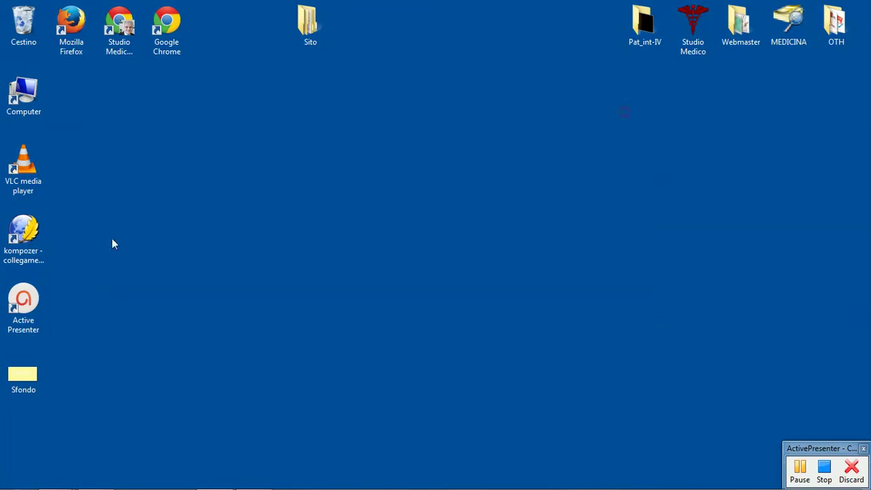
- Open KompoZer and save the blank page with the title index as an HTML file in the Sito folder
{"action": "double_click", "coordinate": [27, 238]}
{"action": "left_click", "coordinate": [471, 262]}
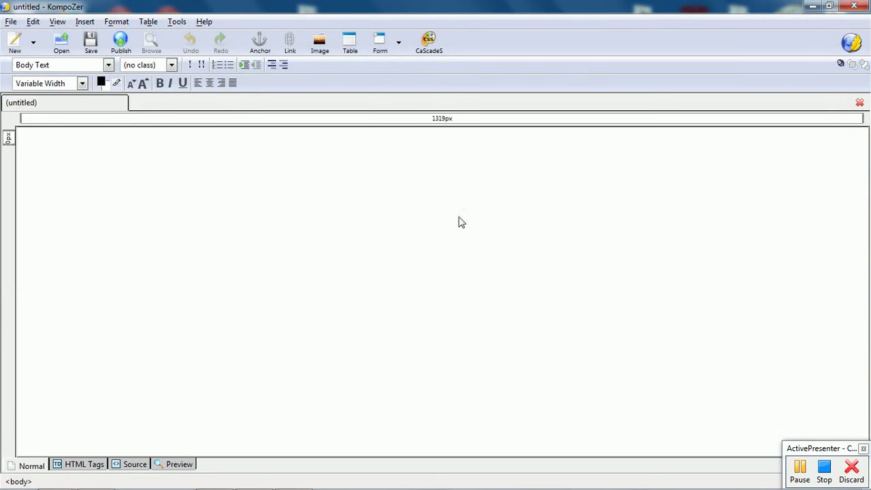
{"action": "left_click", "coordinate": [91, 43]}
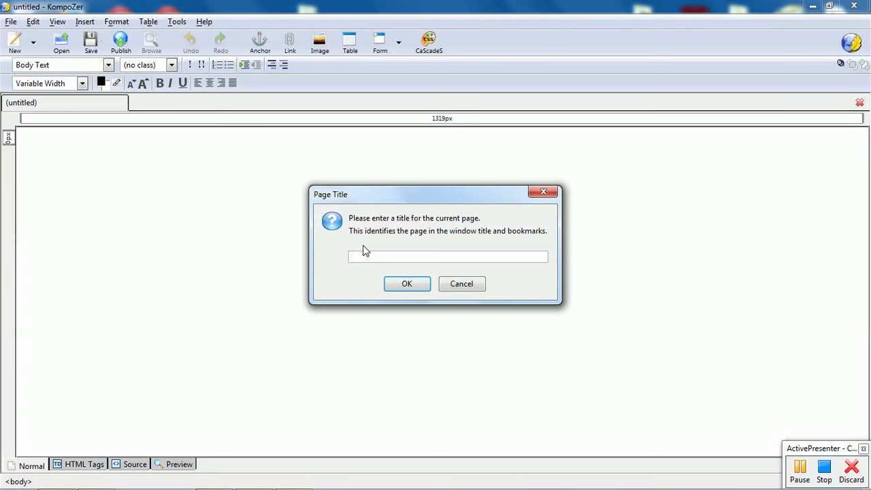
{"action": "type", "text": "index"}
{"action": "left_click", "coordinate": [407, 285]}
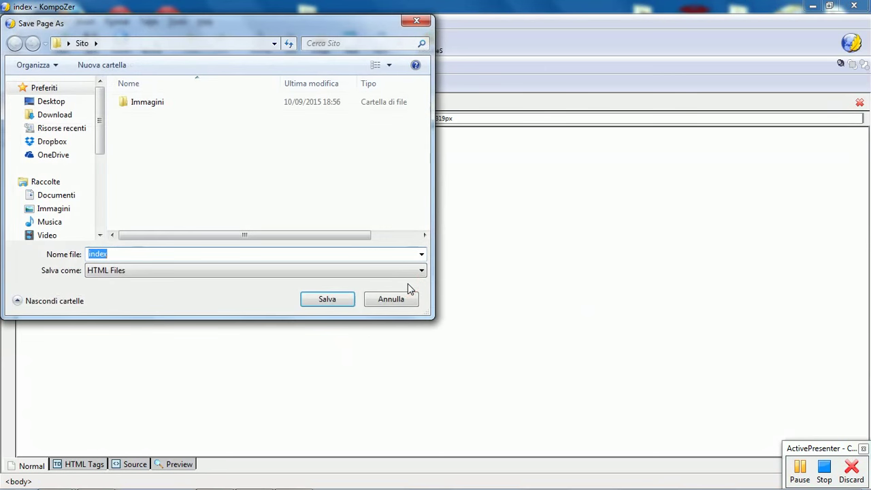
{"action": "left_click", "coordinate": [328, 300]}
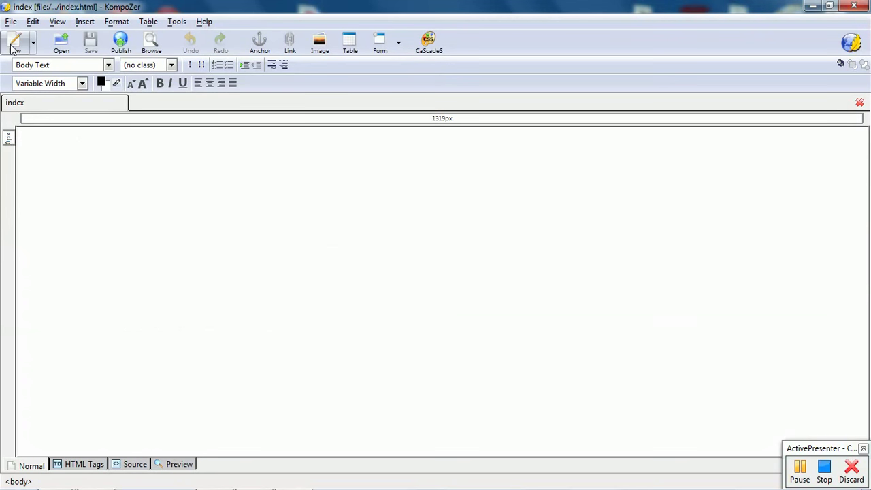
- Create a new blank page titled Chi siamo and save it as an HTML file in the Sito folder
{"action": "left_click", "coordinate": [12, 45]}
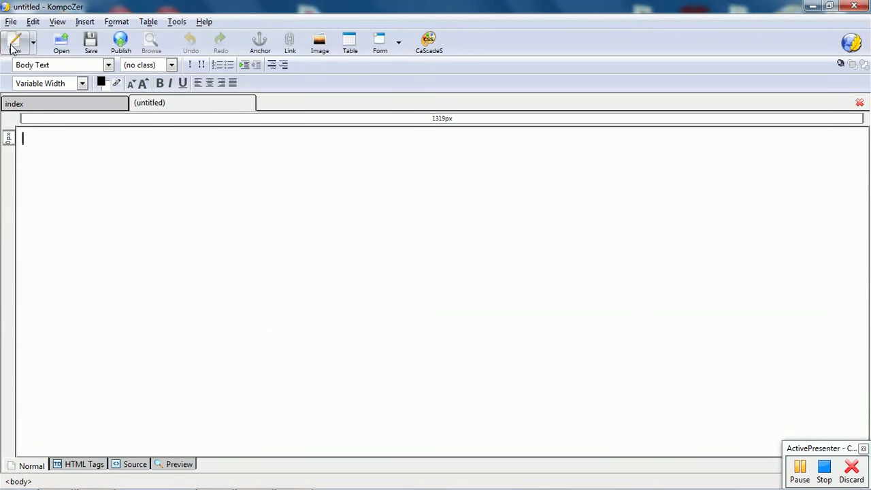
{"action": "left_click", "coordinate": [93, 51]}
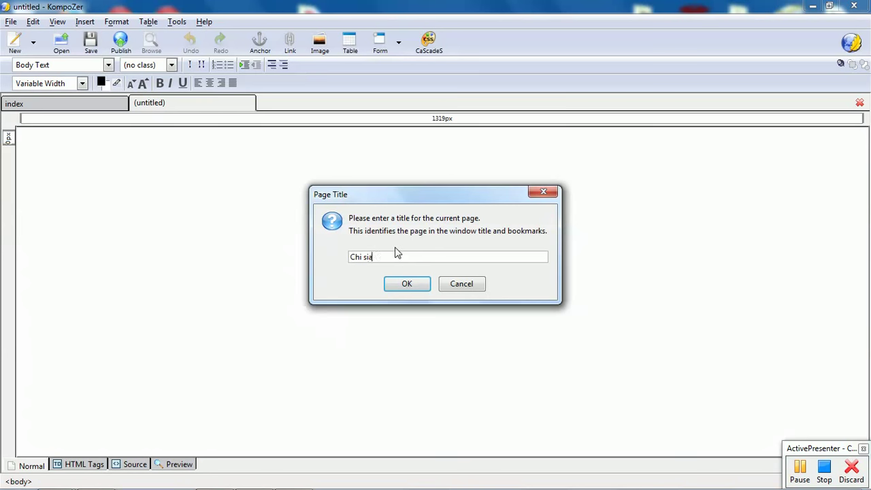
{"action": "type", "text": "Chi siamo"}
{"action": "left_click", "coordinate": [406, 284]}
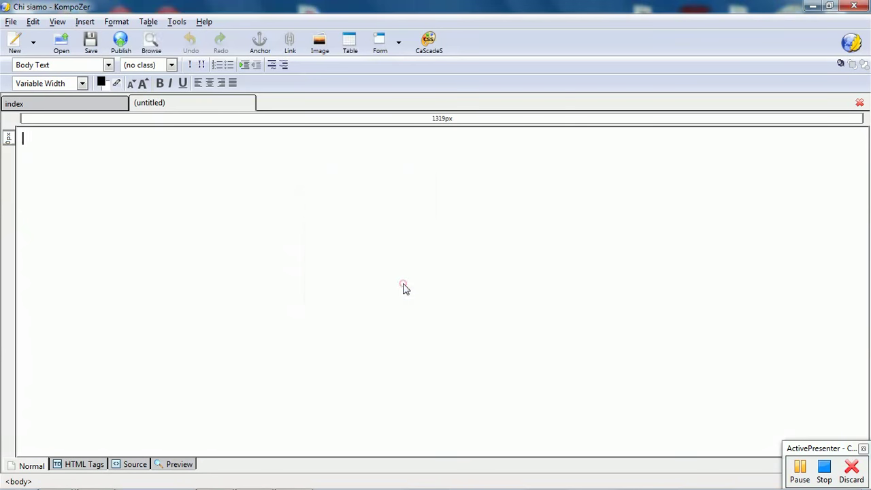
{"action": "left_click", "coordinate": [327, 300]}
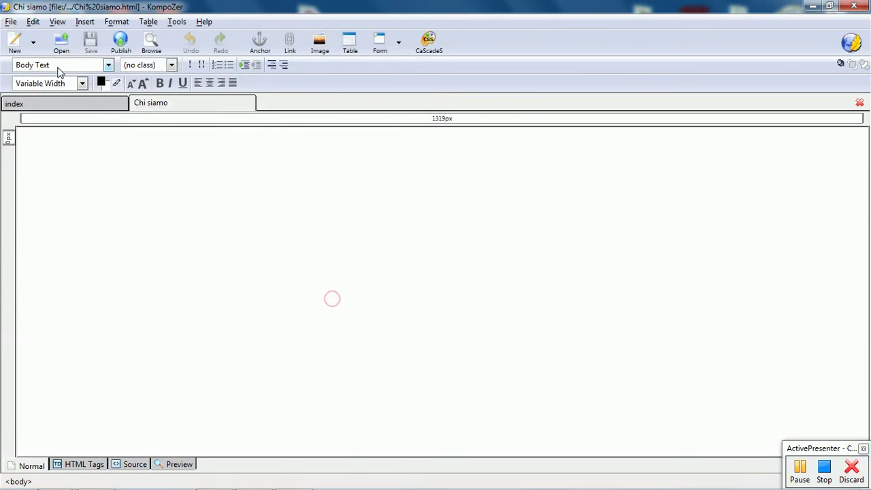
- Create another blank page titled Contatti and save it as an HTML file in the Sito folder
{"action": "left_click", "coordinate": [15, 42]}
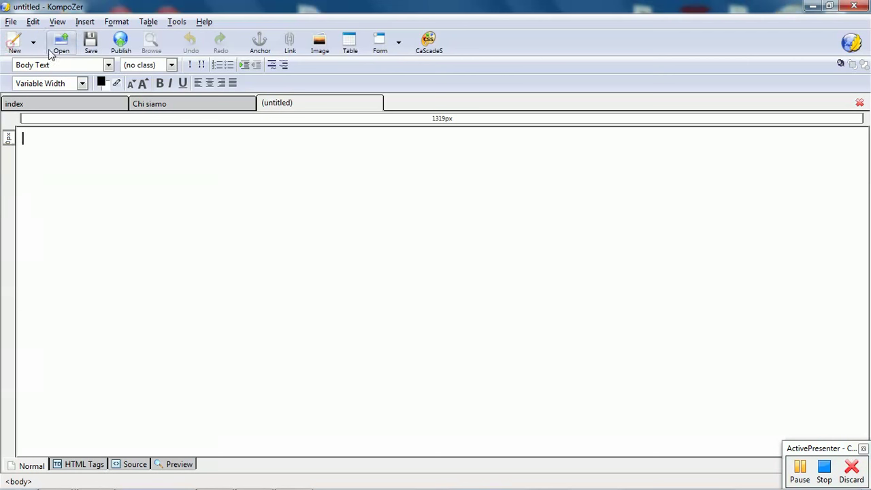
{"action": "left_click", "coordinate": [90, 46]}
{"action": "type", "text": "Contatti"}
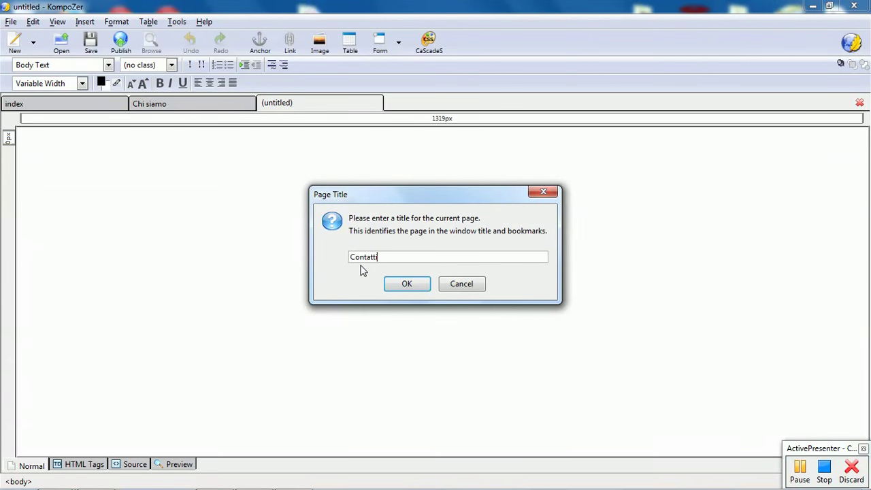
{"action": "left_click", "coordinate": [404, 285]}
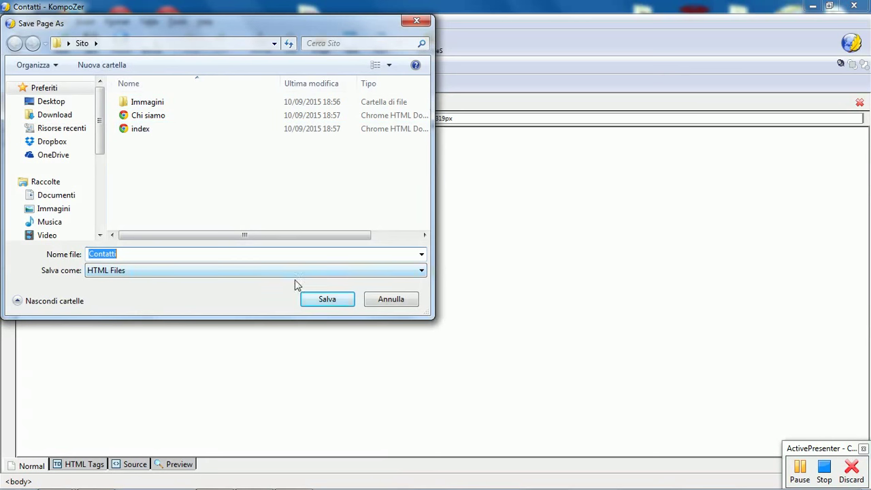
{"action": "left_click", "coordinate": [318, 300]}
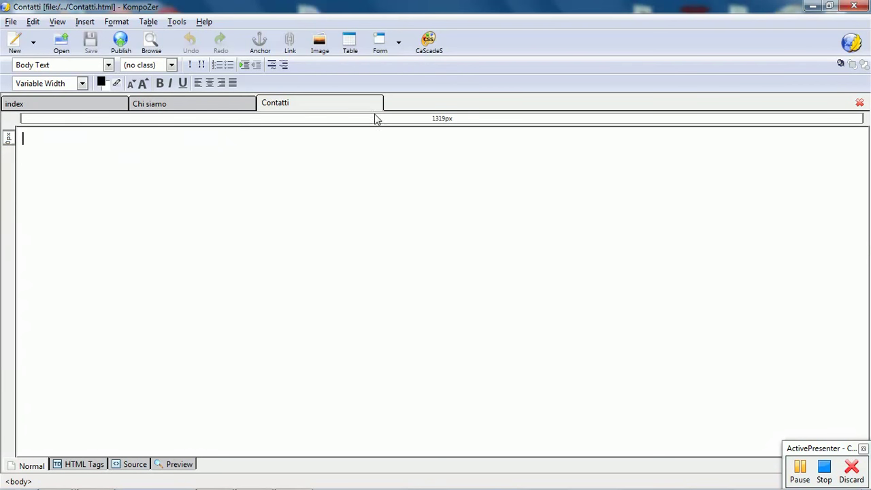
- Close the Contatti and Chi siamo pages and insert a table of 3 rows by 3 columns in the index page
{"action": "left_click", "coordinate": [859, 102]}
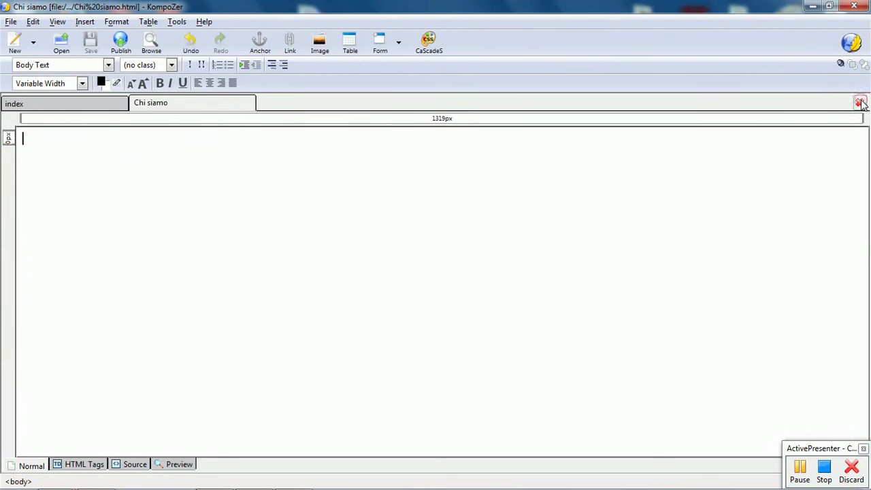
{"action": "left_click", "coordinate": [859, 102]}
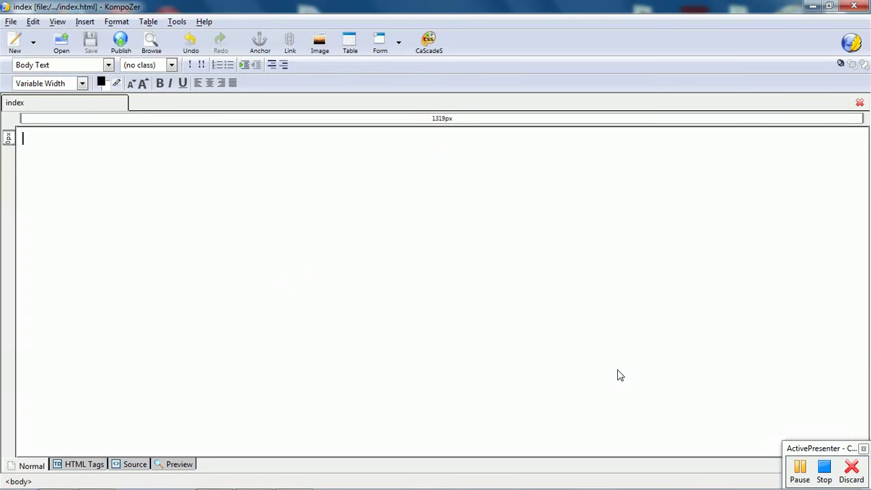
{"action": "left_click", "coordinate": [83, 23]}
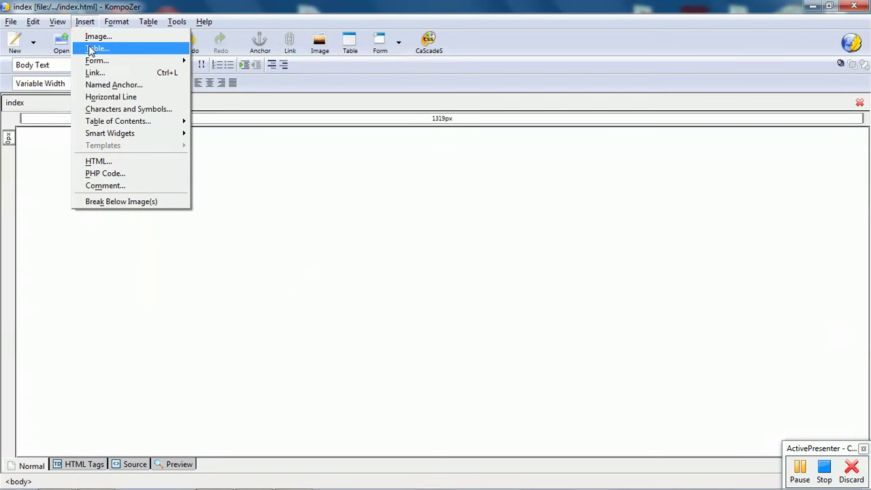
{"action": "left_click", "coordinate": [90, 49]}
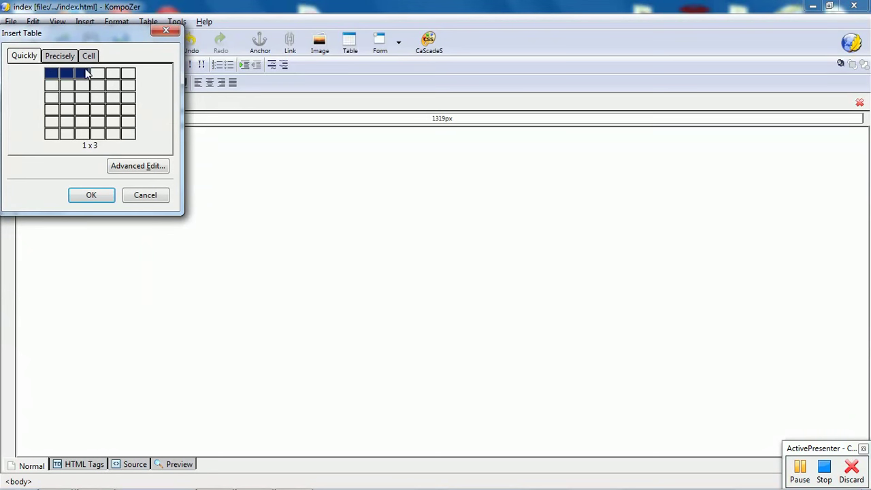
{"action": "left_click", "coordinate": [85, 105]}
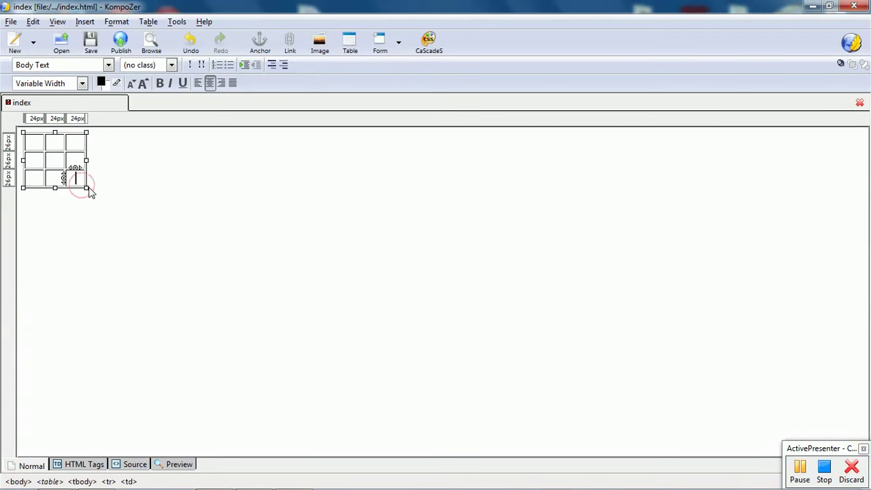
- Enlarge the table freehand to about 641 by 375 pixels and widen its middle column to about 227 pixels
{"action": "left_click_drag", "start_coordinate": [86, 188], "coordinate": [432, 372]}
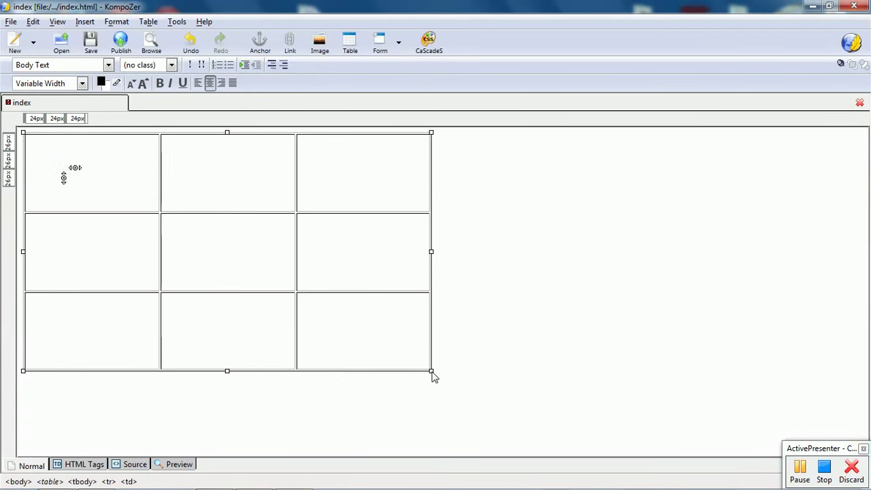
{"action": "left_click", "coordinate": [428, 119]}
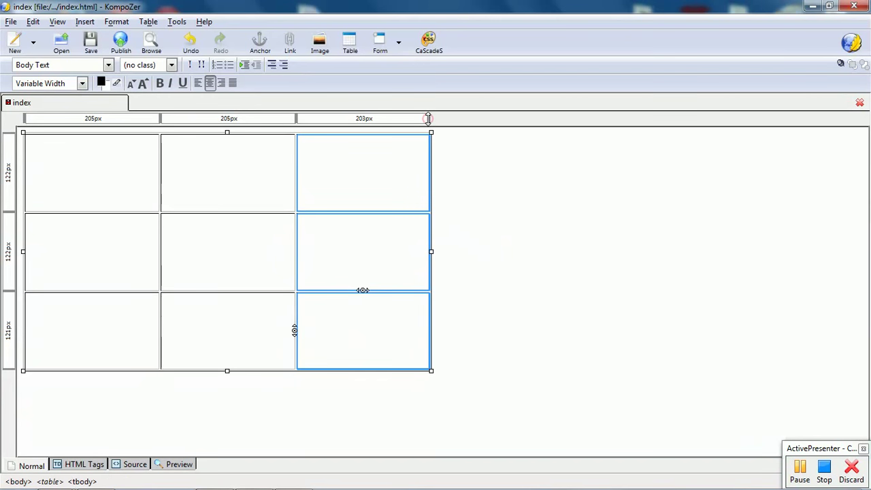
{"action": "left_click_drag", "start_coordinate": [296, 117], "coordinate": [310, 119]}
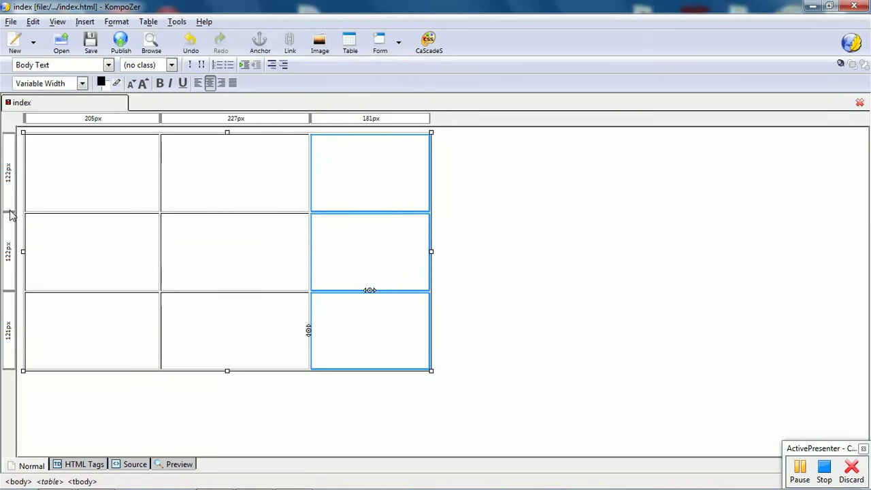
{"action": "left_click", "coordinate": [550, 224]}
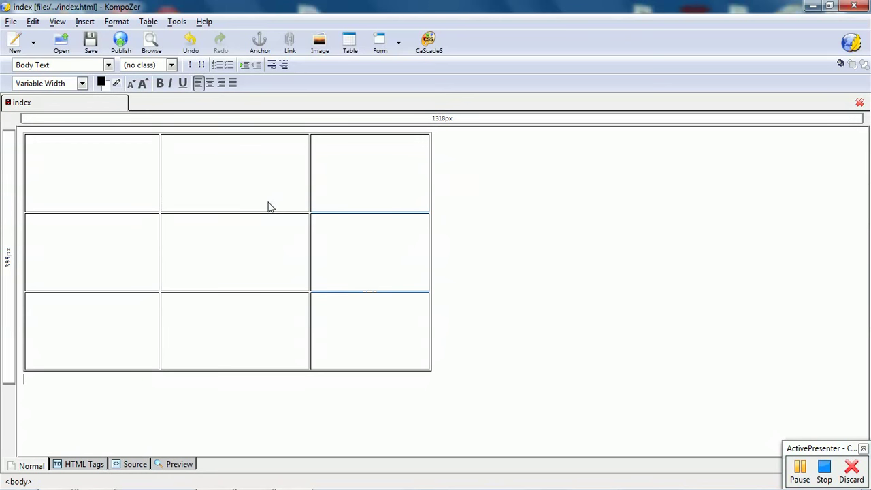
- Set the whole table's height to 700 pixels and its width to 1348 pixels in the table properties
{"action": "left_click", "coordinate": [254, 183]}
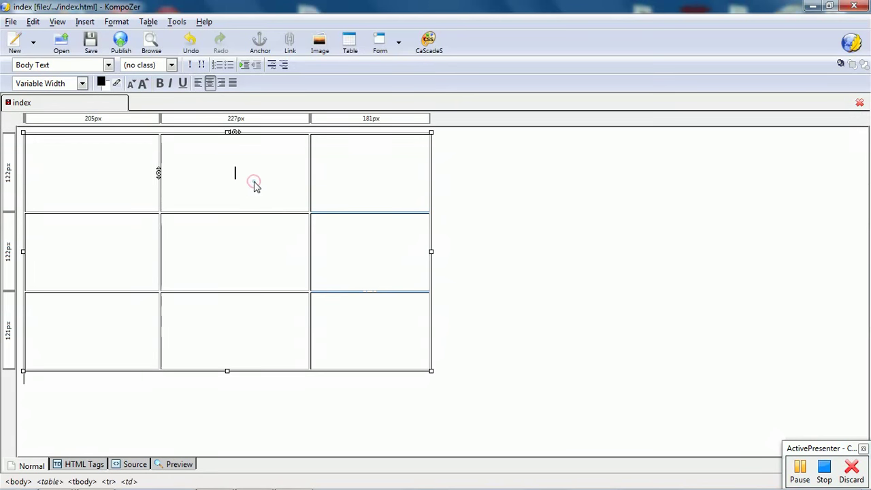
{"action": "right_click", "coordinate": [254, 183]}
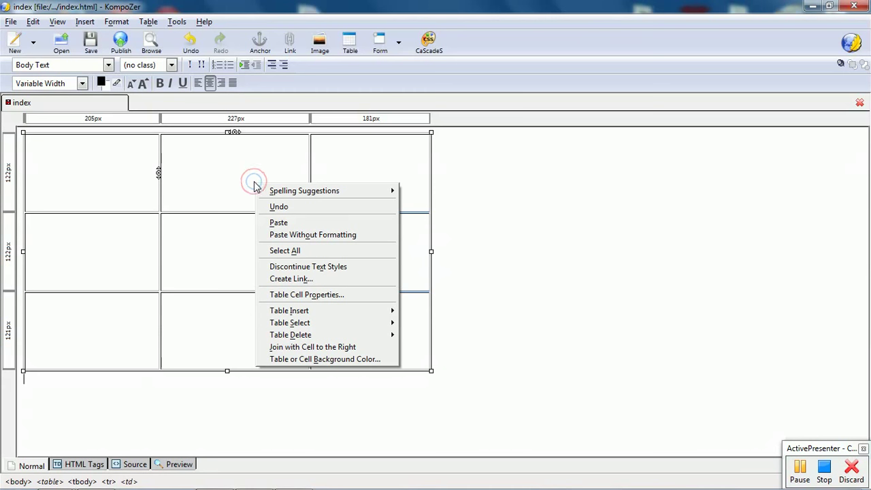
{"action": "left_click", "coordinate": [358, 294]}
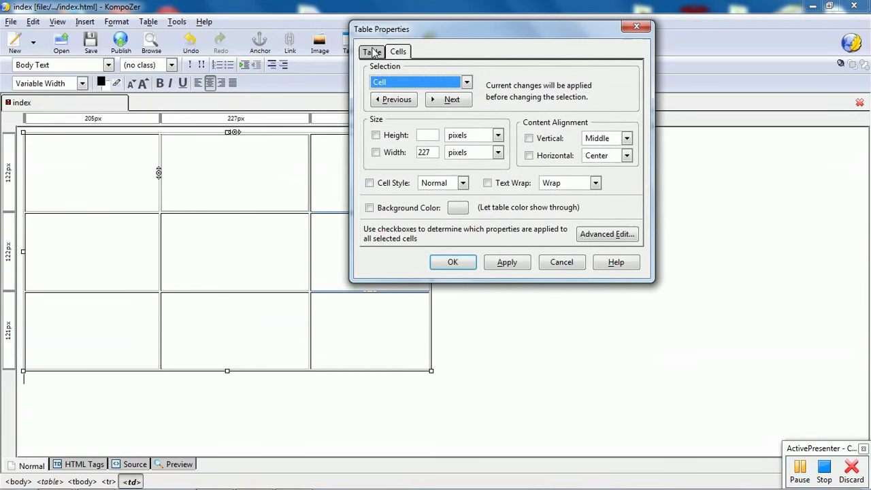
{"action": "left_click", "coordinate": [372, 53]}
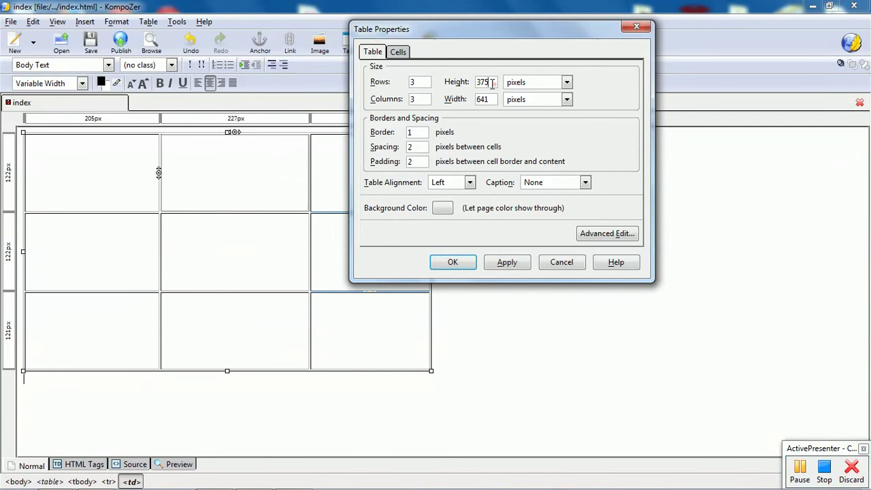
{"action": "left_click_drag", "start_coordinate": [492, 82], "coordinate": [460, 82]}
{"action": "type", "text": "700"}
{"action": "left_click_drag", "start_coordinate": [496, 100], "coordinate": [477, 100]}
{"action": "type", "text": "1348"}
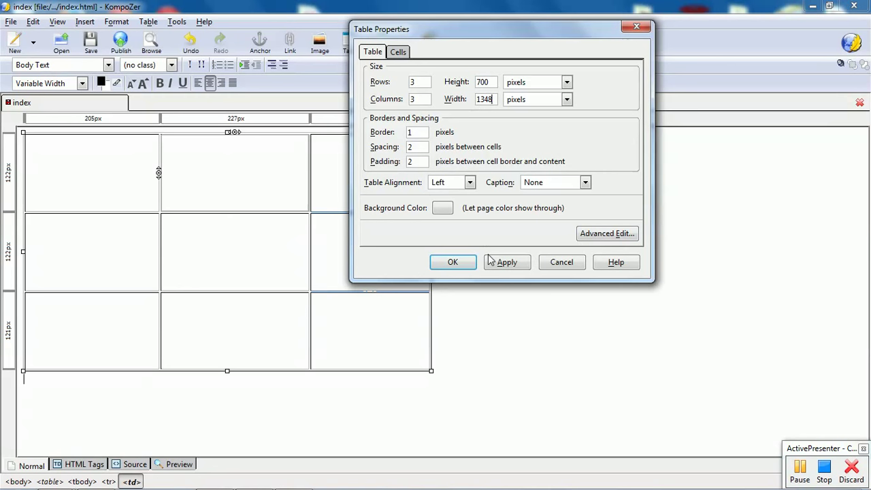
{"action": "left_click", "coordinate": [453, 263]}
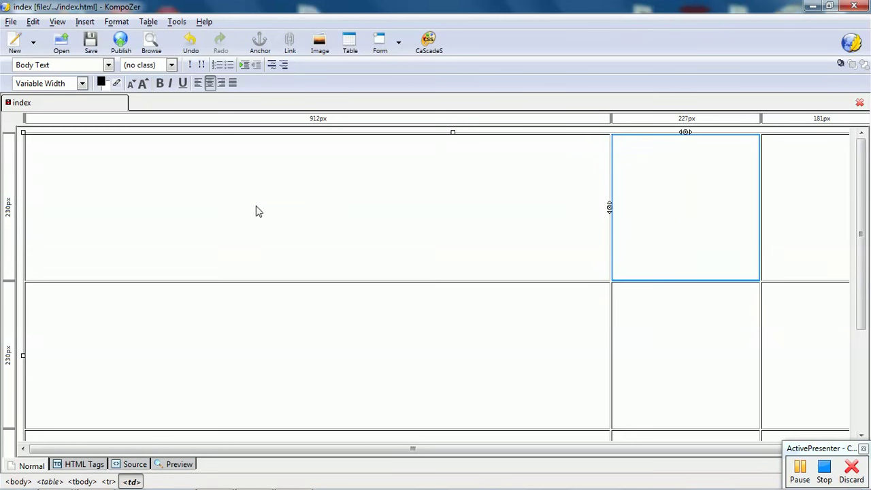
- Save the index page and preview the full width of its table in the browser
{"action": "left_click", "coordinate": [91, 47]}
{"action": "left_click", "coordinate": [153, 45]}
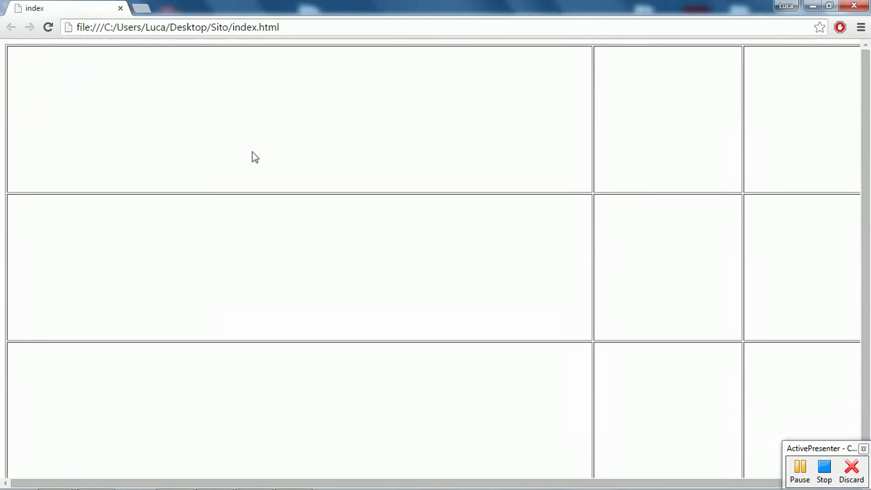
{"action": "left_click_drag", "start_coordinate": [475, 484], "coordinate": [544, 487]}
{"action": "left_click", "coordinate": [854, 6]}
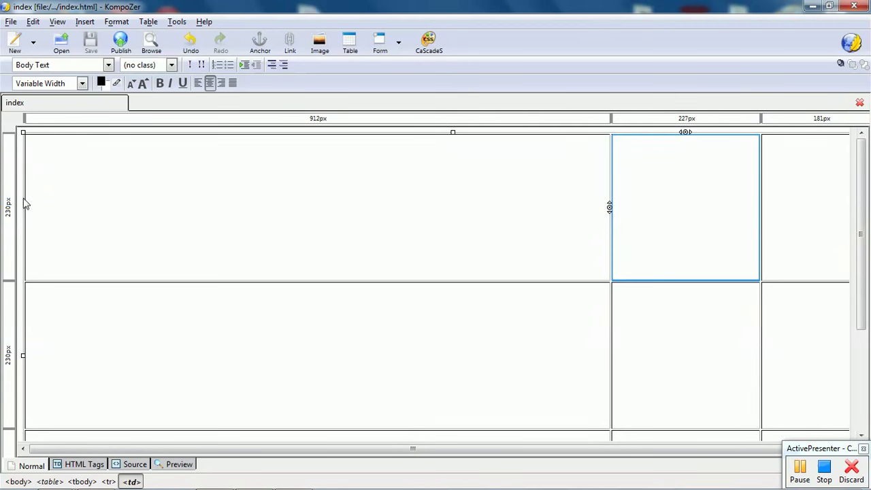
- Create an internal CSS style rule for the body element with the declaration margin: 0;
{"action": "left_click", "coordinate": [429, 52]}
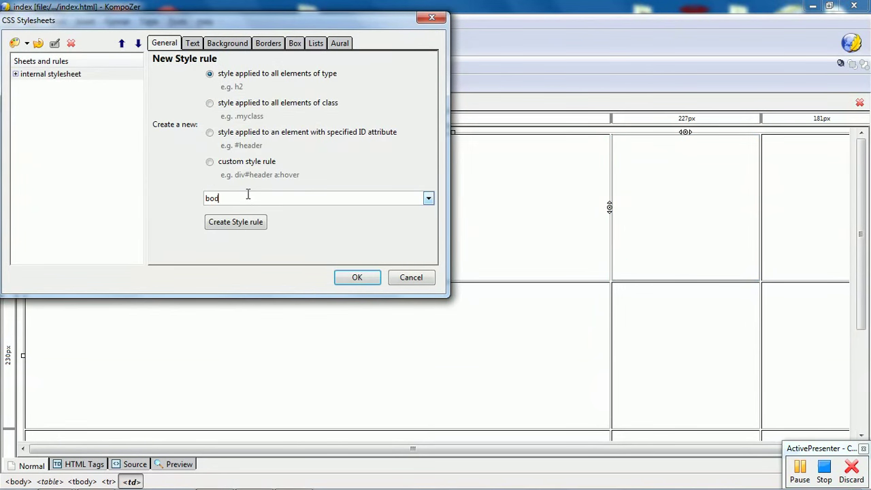
{"action": "left_click", "coordinate": [245, 221]}
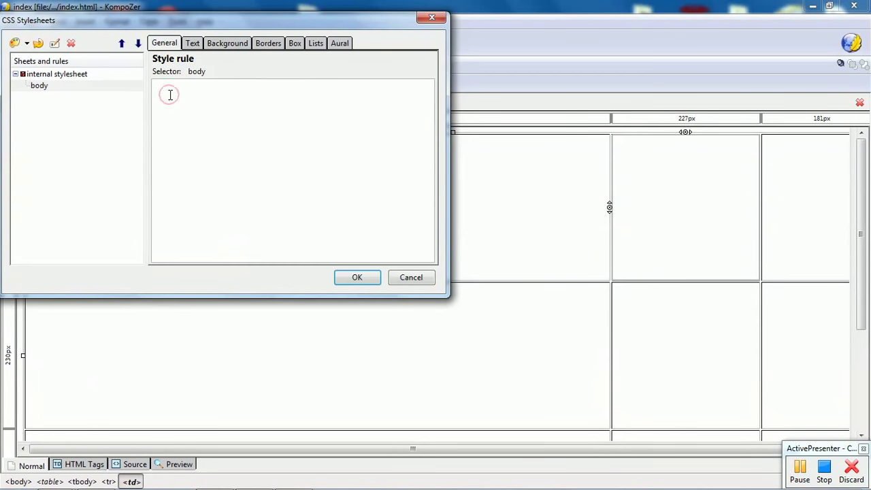
{"action": "type", "text": "m"}
{"action": "type", "text": "ergin: 0;"}
{"action": "left_click", "coordinate": [163, 85]}
{"action": "key", "text": "BackSpace"}
{"action": "type", "text": "a"}
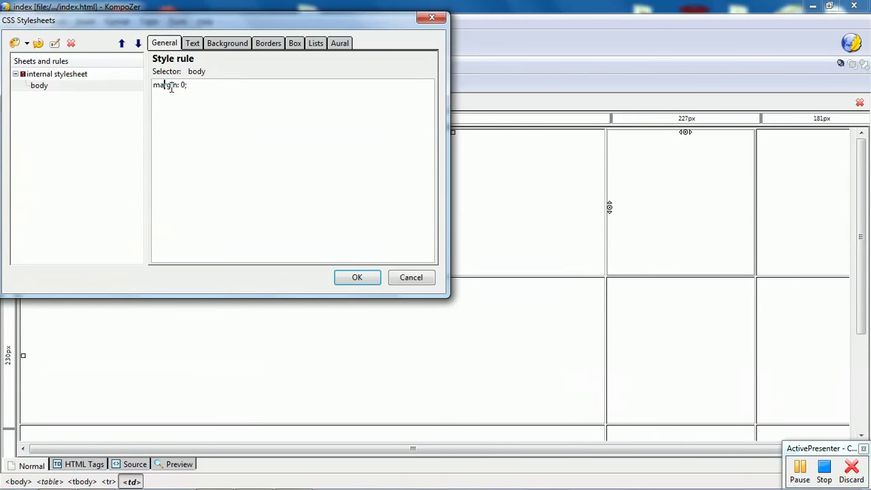
{"action": "left_click", "coordinate": [357, 278]}
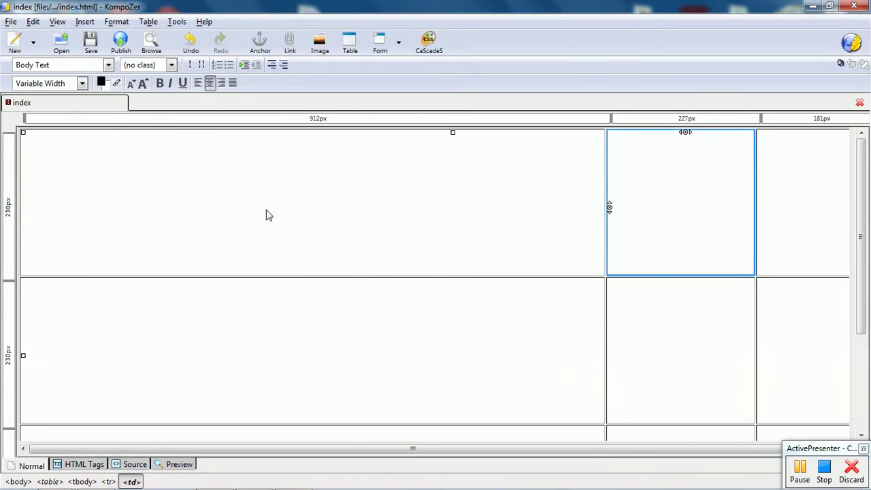
- Save the index page and check the table without body margins in the browser
{"action": "left_click", "coordinate": [89, 45]}
{"action": "left_click", "coordinate": [151, 44]}
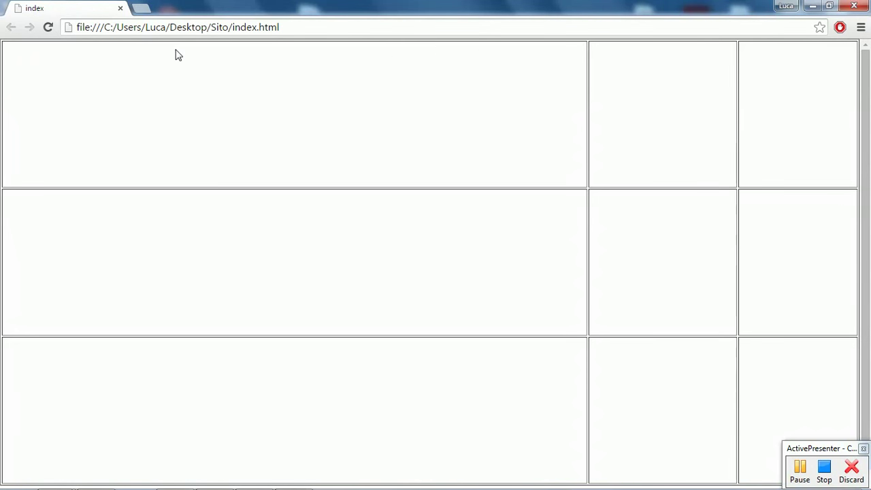
{"action": "left_click", "coordinate": [859, 7]}
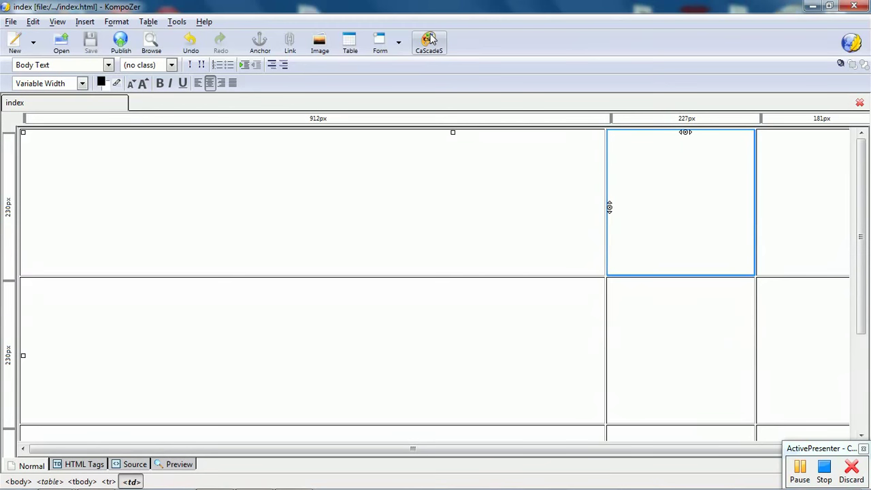
- Delete the body rule from the internal stylesheet
{"action": "left_click", "coordinate": [433, 43]}
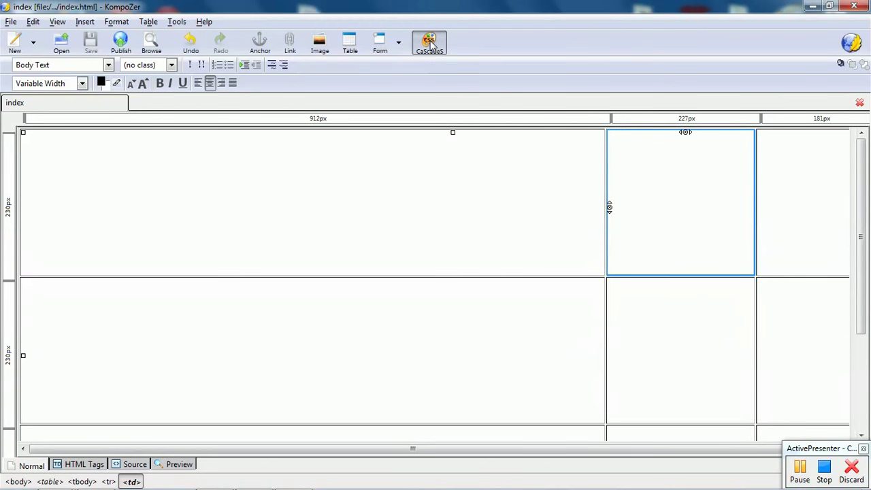
{"action": "left_click", "coordinate": [29, 89]}
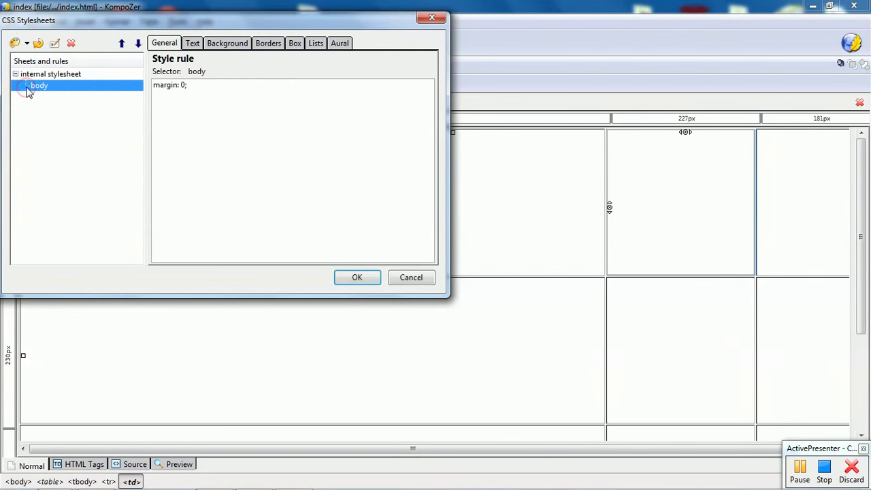
{"action": "left_click", "coordinate": [76, 43]}
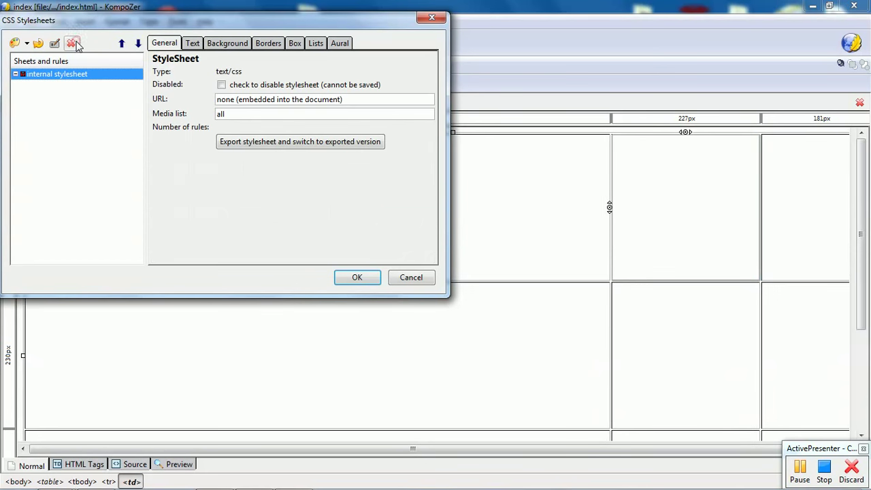
{"action": "left_click", "coordinate": [358, 278]}
- Set the table's width to 1000 pixels and its alignment to Center in the table properties
{"action": "left_click", "coordinate": [418, 211]}
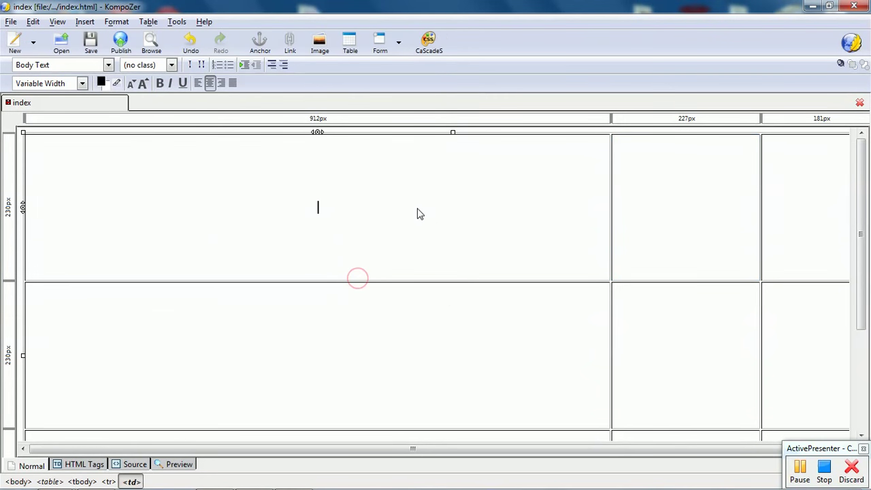
{"action": "right_click", "coordinate": [417, 210]}
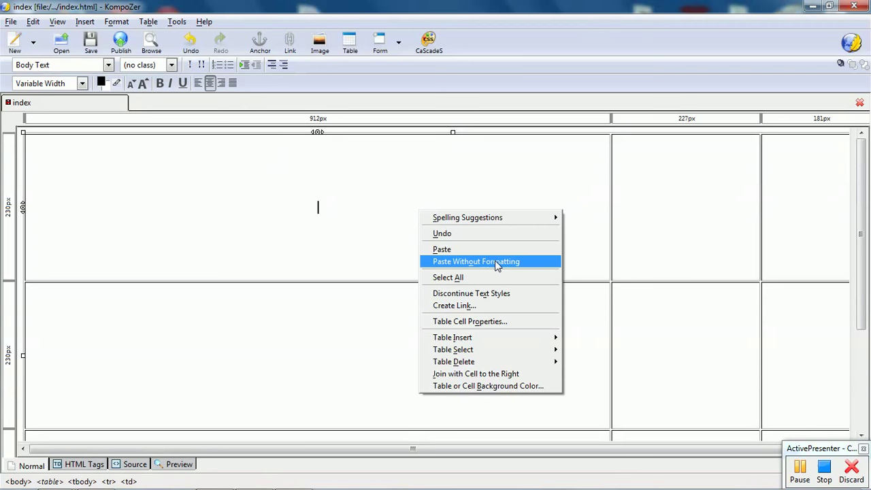
{"action": "left_click", "coordinate": [500, 326]}
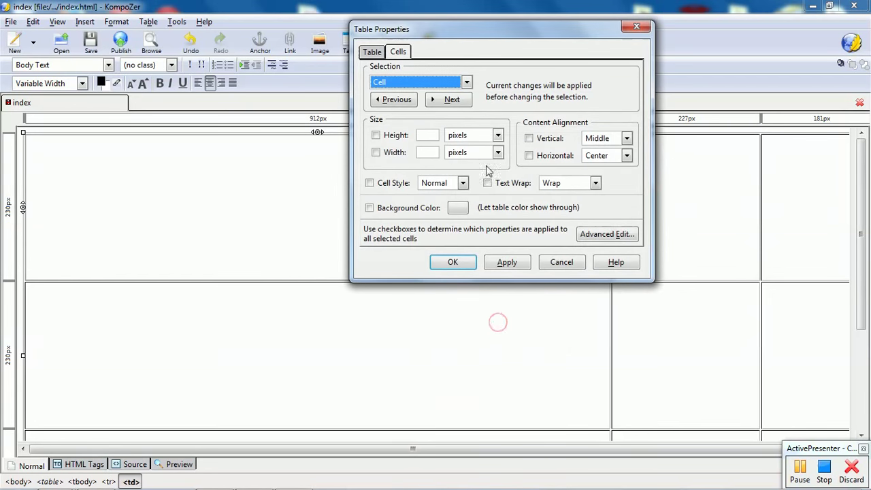
{"action": "left_click", "coordinate": [372, 54]}
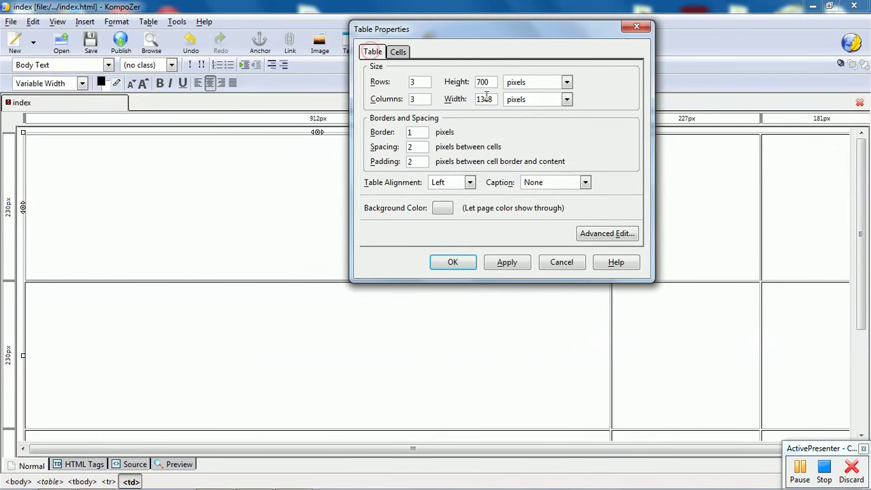
{"action": "left_click_drag", "start_coordinate": [494, 98], "coordinate": [482, 99]}
{"action": "type", "text": "000"}
{"action": "left_click", "coordinate": [469, 182]}
{"action": "left_click", "coordinate": [459, 206]}
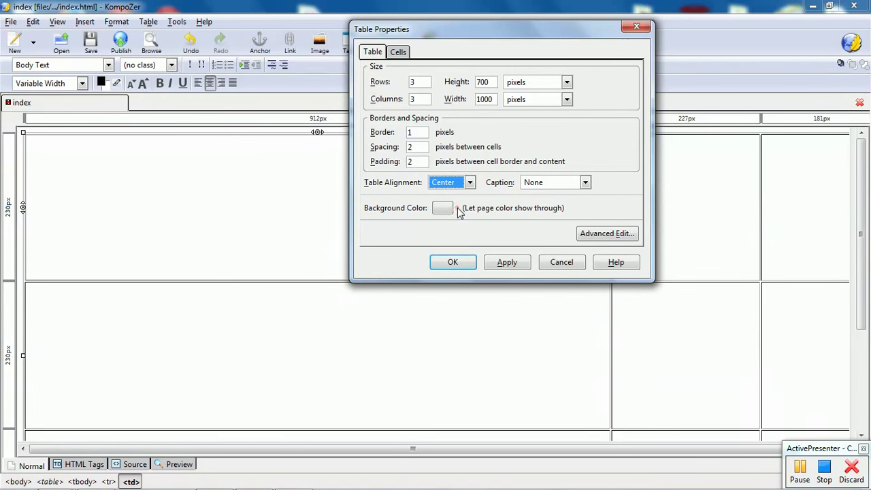
{"action": "left_click", "coordinate": [453, 262]}
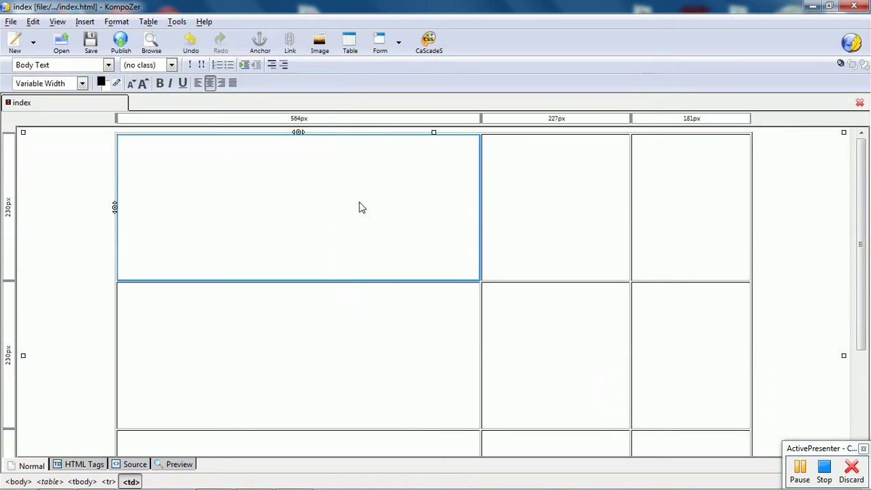
- Save the index page and preview the centered table in the browser
{"action": "left_click", "coordinate": [92, 48]}
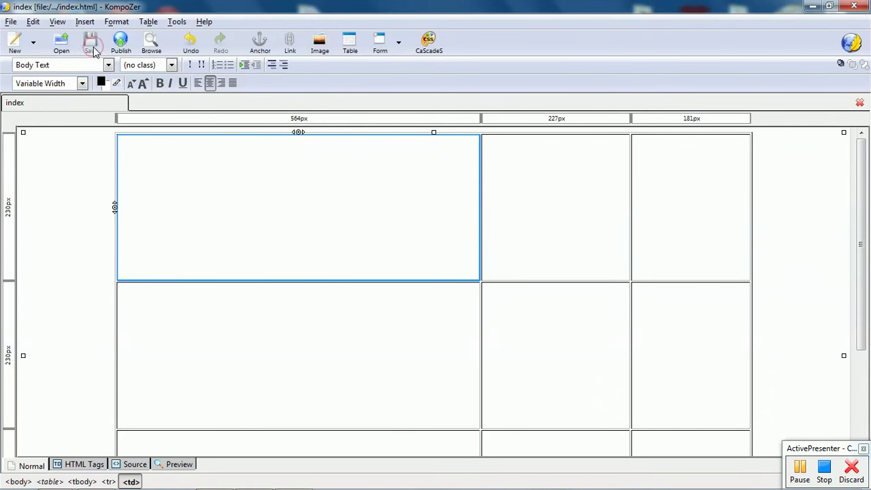
{"action": "left_click", "coordinate": [150, 41]}
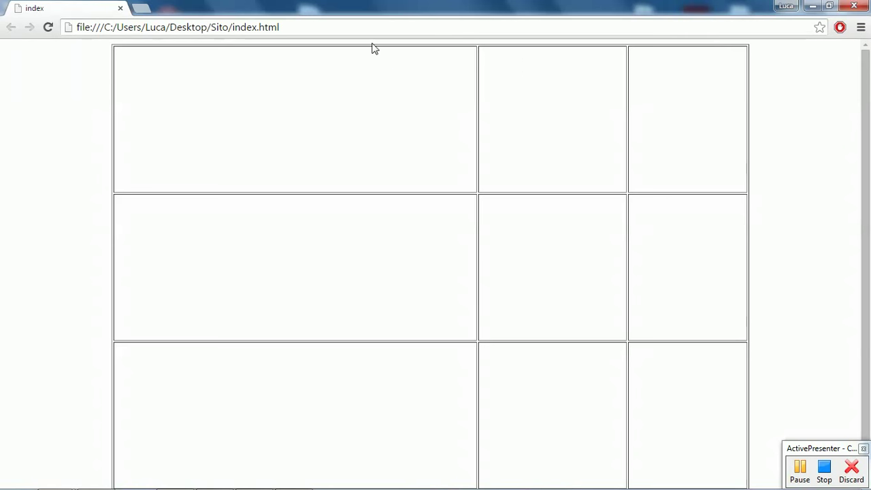
{"action": "left_click", "coordinate": [859, 9]}
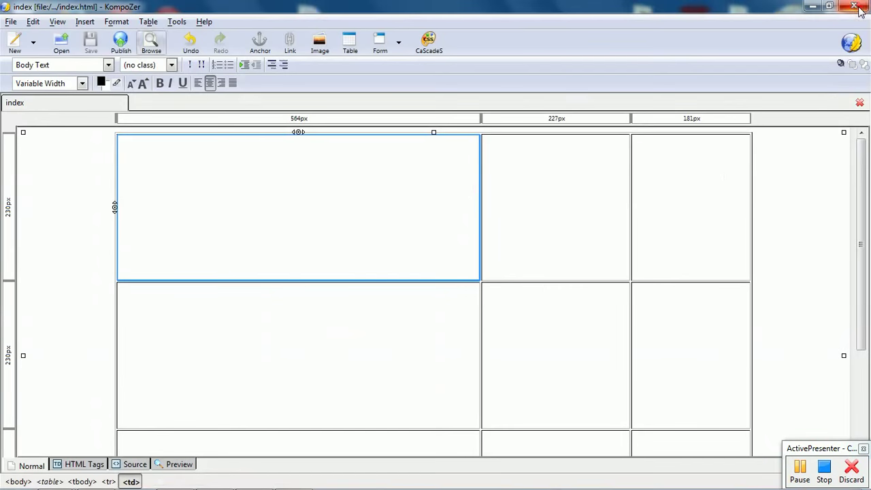
- Create an internal CSS style rule for the body element with the declaration margin-top: 0;
{"action": "left_click", "coordinate": [429, 43]}
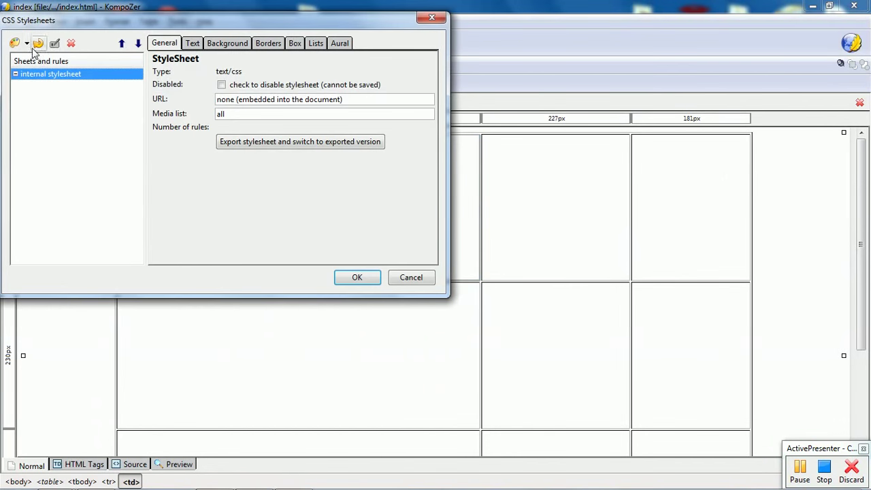
{"action": "left_click", "coordinate": [15, 44]}
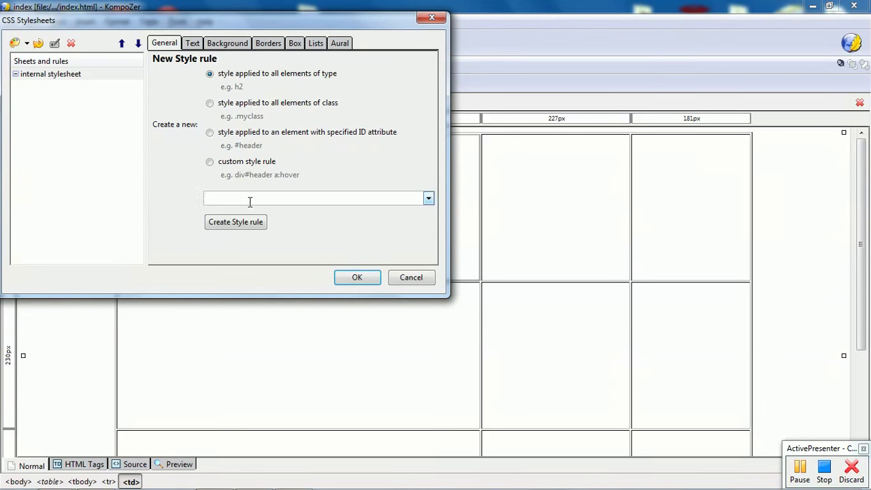
{"action": "type", "text": "body"}
{"action": "left_click", "coordinate": [250, 225]}
{"action": "left_click", "coordinate": [168, 97]}
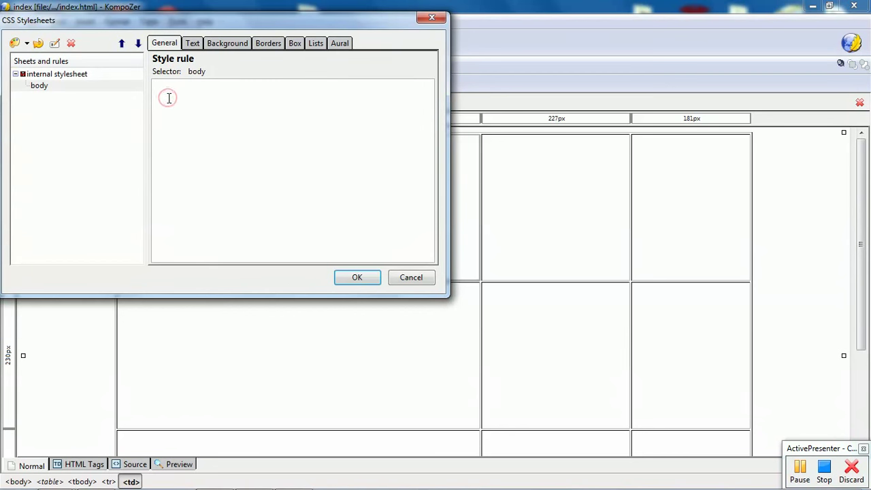
{"action": "type", "text": "me"}
{"action": "type", "text": "rgin-top: 0;"}
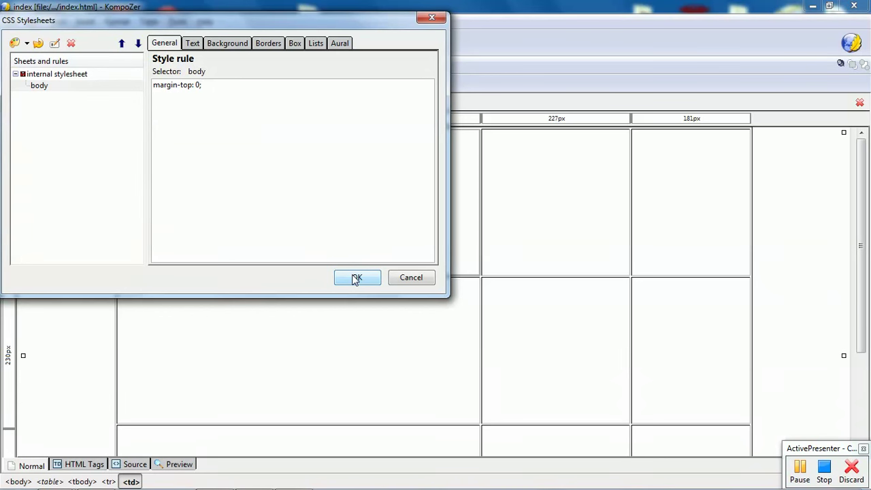
{"action": "left_click", "coordinate": [357, 276]}
- Save the index page and check the table's top margin in the browser
{"action": "left_click", "coordinate": [94, 46]}
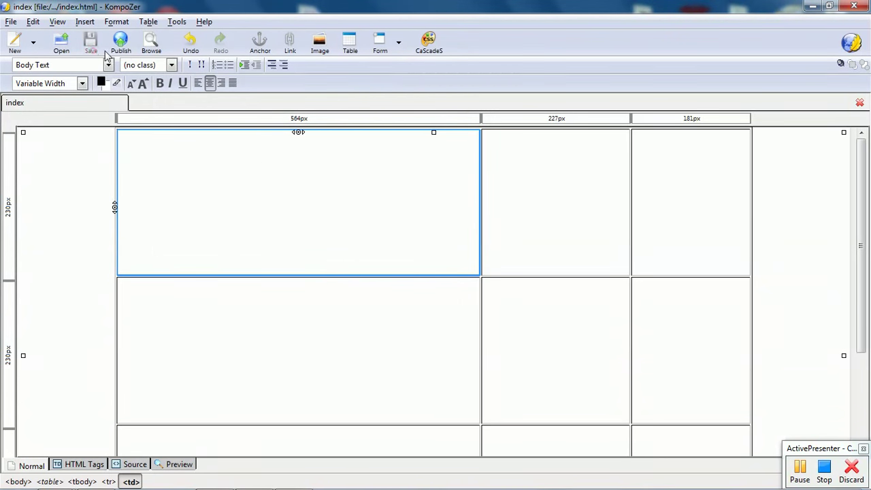
{"action": "left_click", "coordinate": [150, 43]}
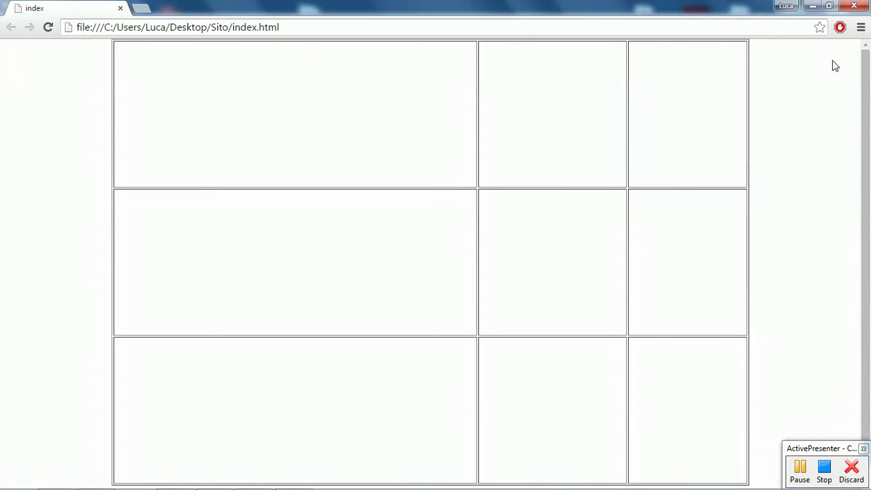
{"action": "left_click", "coordinate": [854, 6]}
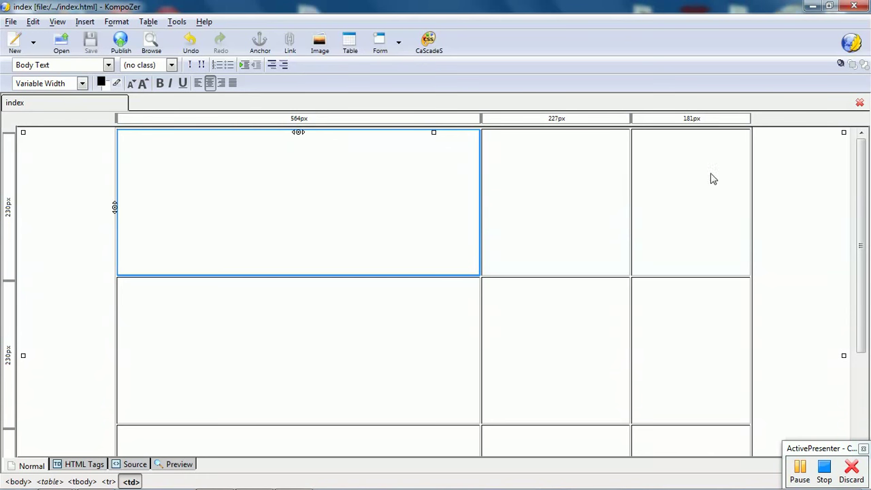
- Select the three cells of the table's first row and join them into one cell
{"action": "left_click", "coordinate": [304, 203]}
{"action": "left_click", "coordinate": [304, 203], "text": "ctrl"}
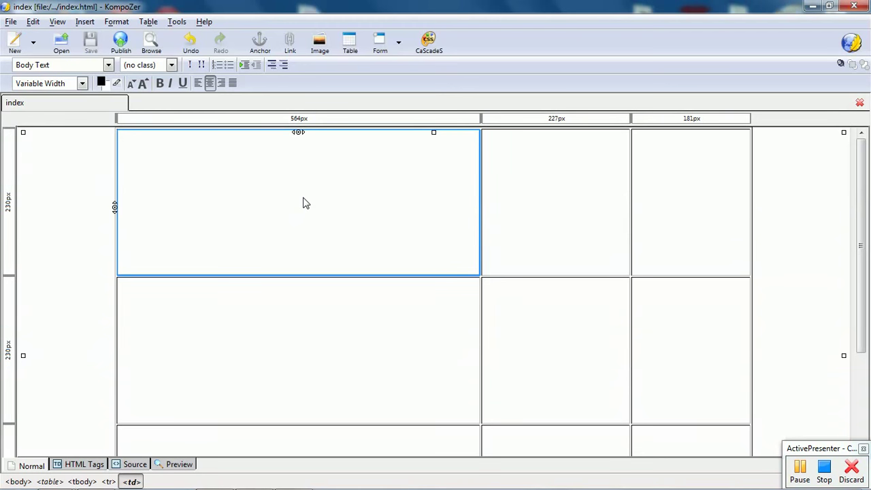
{"action": "left_click", "coordinate": [570, 164], "text": "ctrl"}
{"action": "left_click", "coordinate": [693, 171], "text": "ctrl"}
{"action": "right_click", "coordinate": [382, 185]}
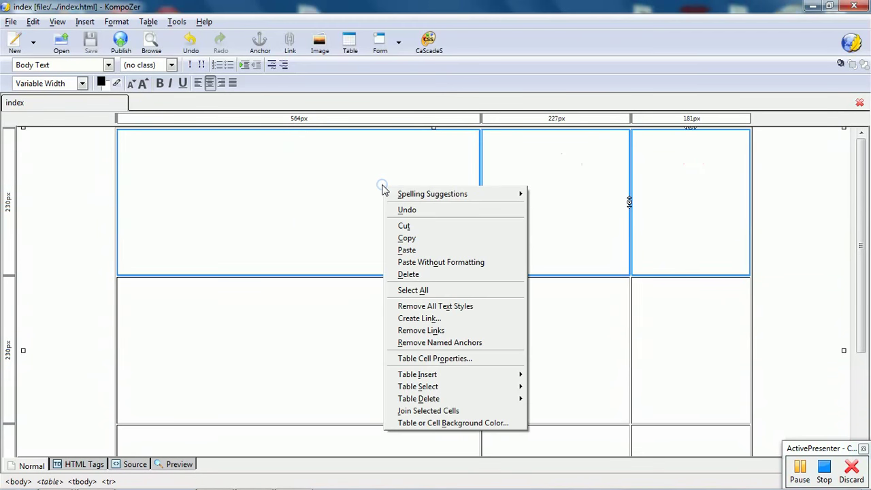
{"action": "left_click", "coordinate": [463, 411]}
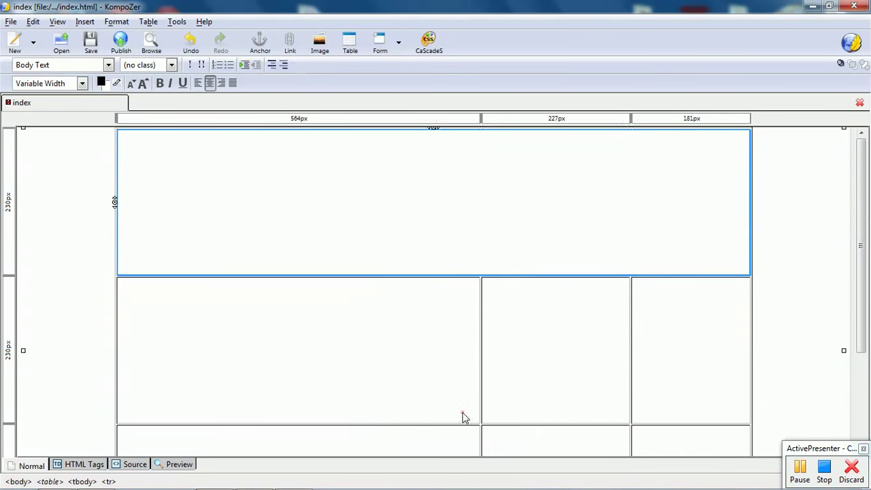
- Set the content alignment of the table's merged first row to Top vertically and Left horizontally
{"action": "right_click", "coordinate": [329, 195]}
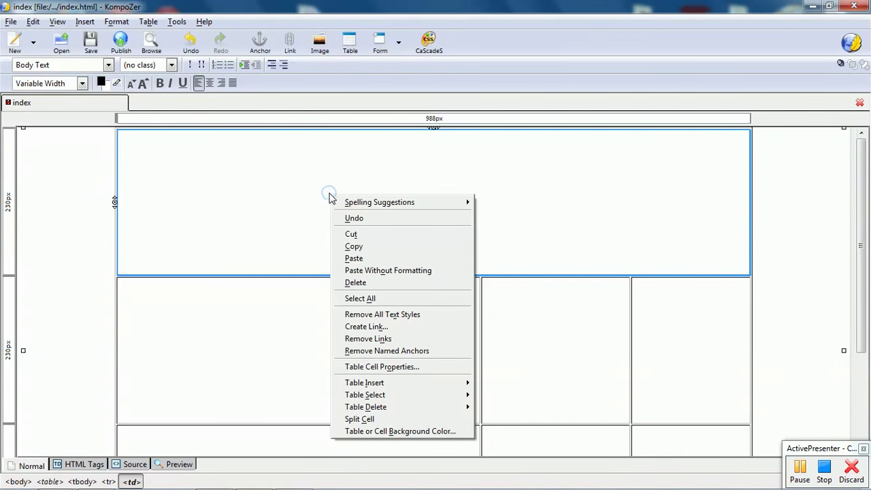
{"action": "left_click", "coordinate": [422, 373]}
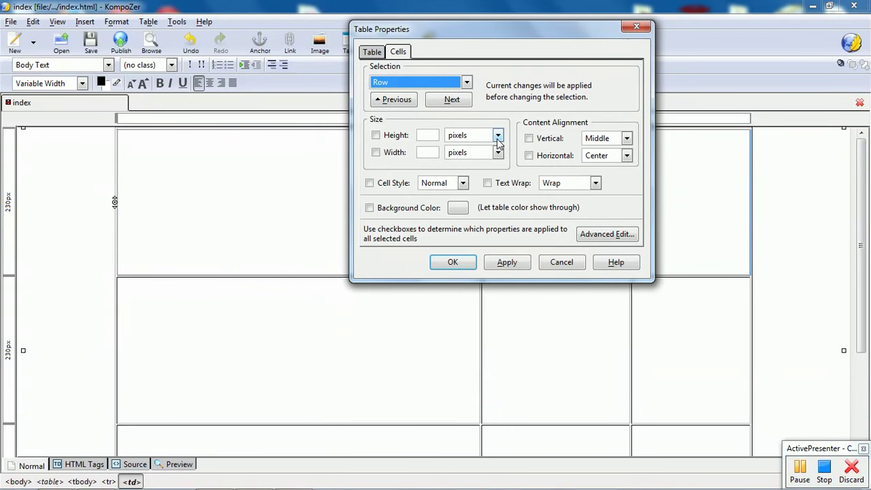
{"action": "left_click", "coordinate": [626, 138]}
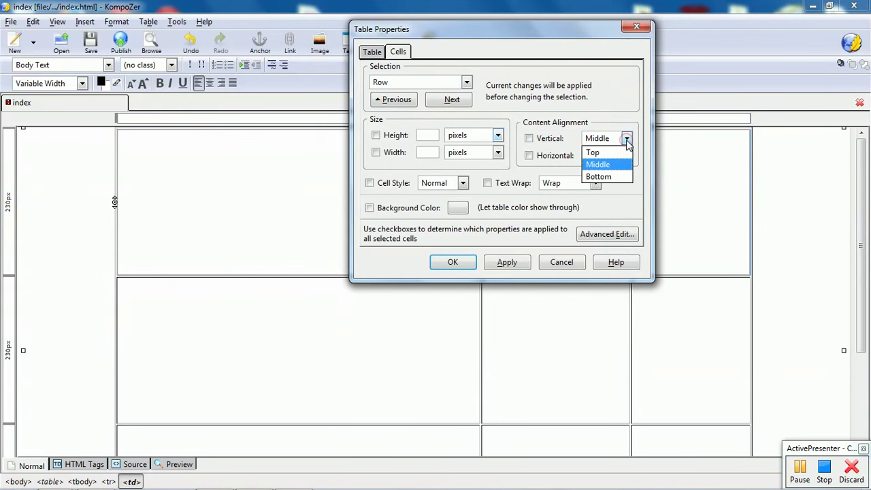
{"action": "left_click", "coordinate": [622, 152]}
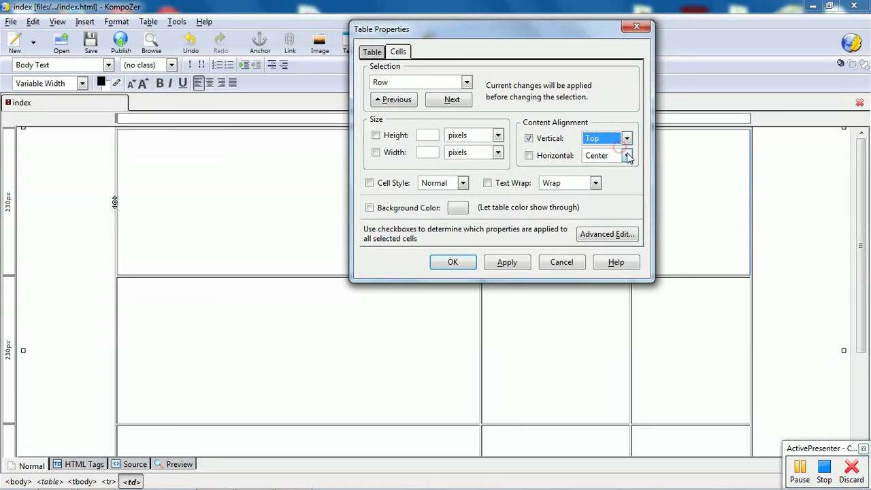
{"action": "left_click", "coordinate": [627, 156]}
{"action": "left_click", "coordinate": [617, 167]}
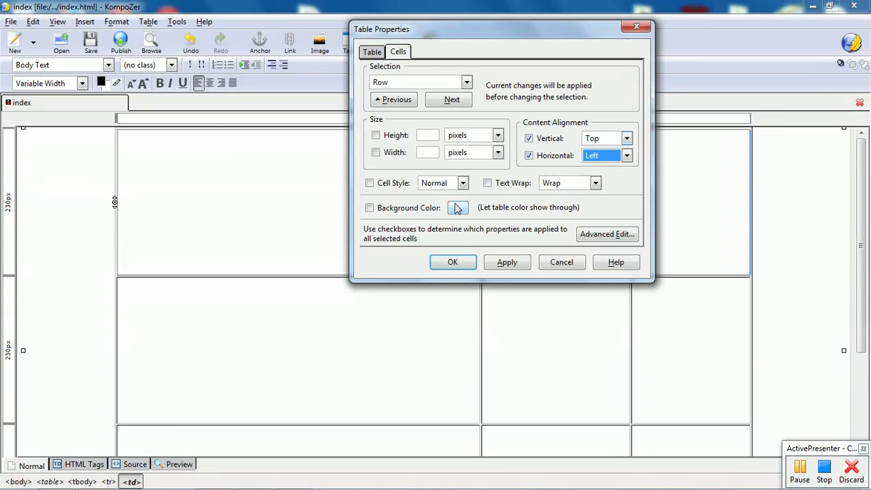
{"action": "left_click", "coordinate": [452, 262]}
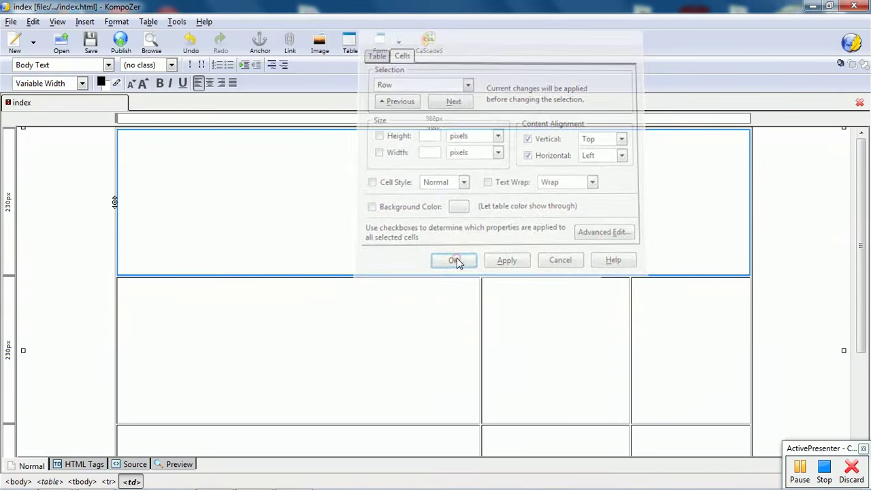
- Start inserting Logo.png from the Immagini folder into the table's first row, with the alternate text "Mio sito"
{"action": "left_click", "coordinate": [156, 163]}
{"action": "left_click", "coordinate": [87, 21]}
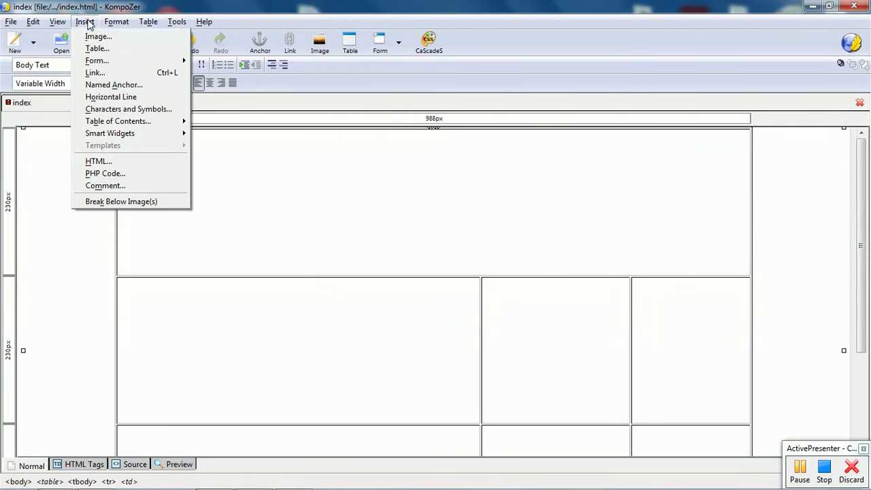
{"action": "left_click", "coordinate": [94, 33]}
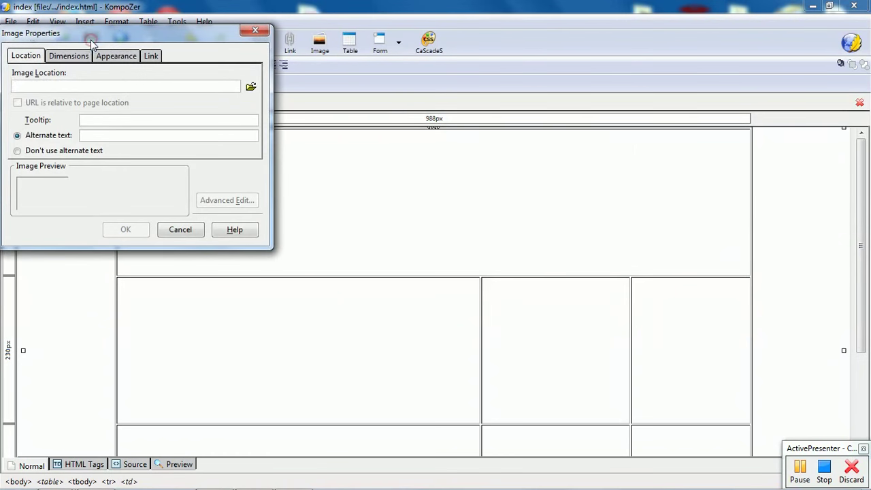
{"action": "left_click", "coordinate": [250, 86]}
{"action": "left_click", "coordinate": [162, 123]}
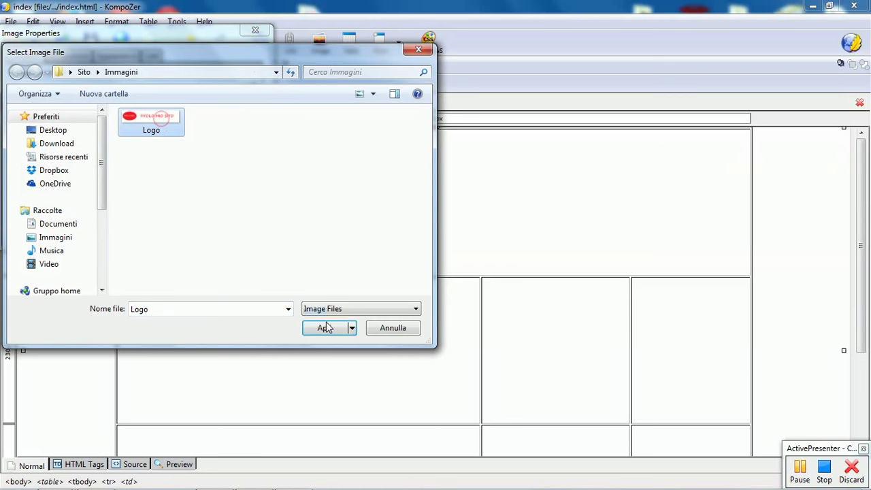
{"action": "left_click", "coordinate": [324, 327]}
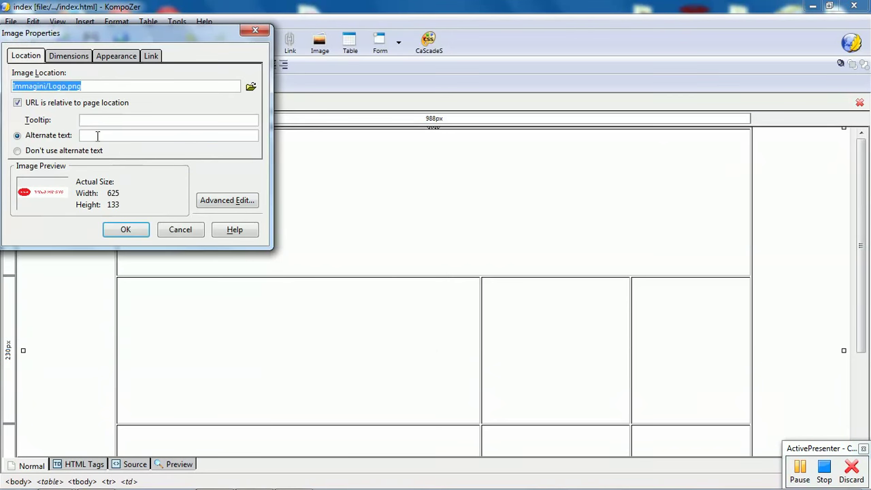
{"action": "left_click", "coordinate": [97, 135]}
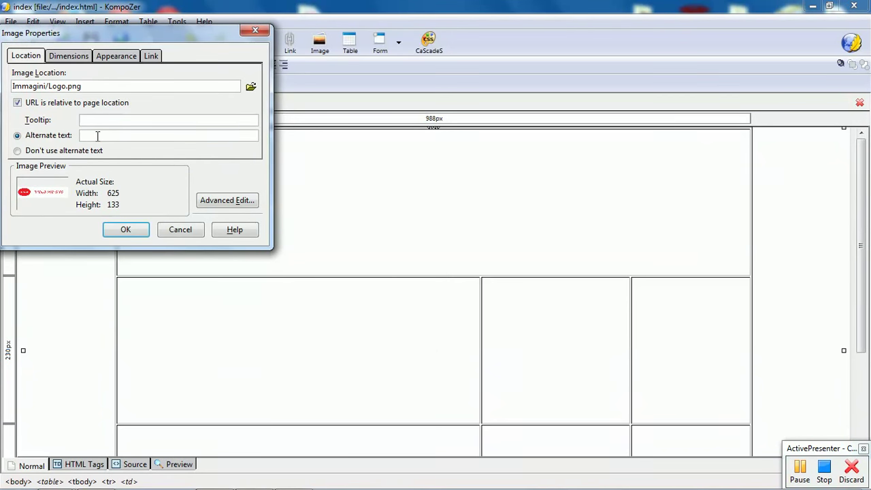
{"action": "type", "text": "Mio sito"}
- Keep the logo at its actual size, align text to the image At the top, and insert it
{"action": "left_click", "coordinate": [75, 57]}
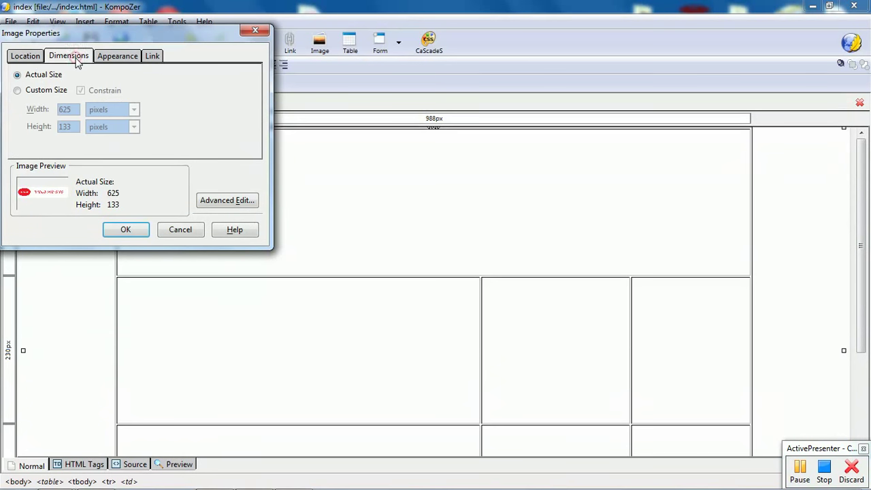
{"action": "left_click", "coordinate": [114, 59]}
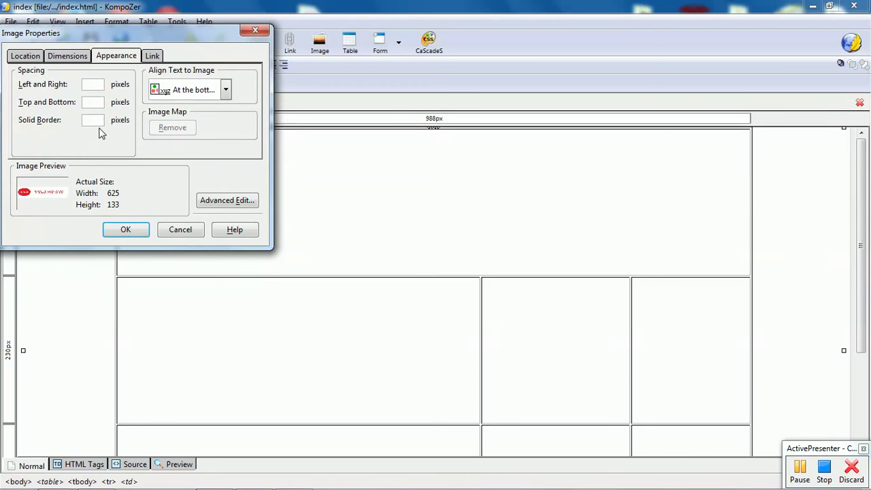
{"action": "left_click", "coordinate": [224, 90]}
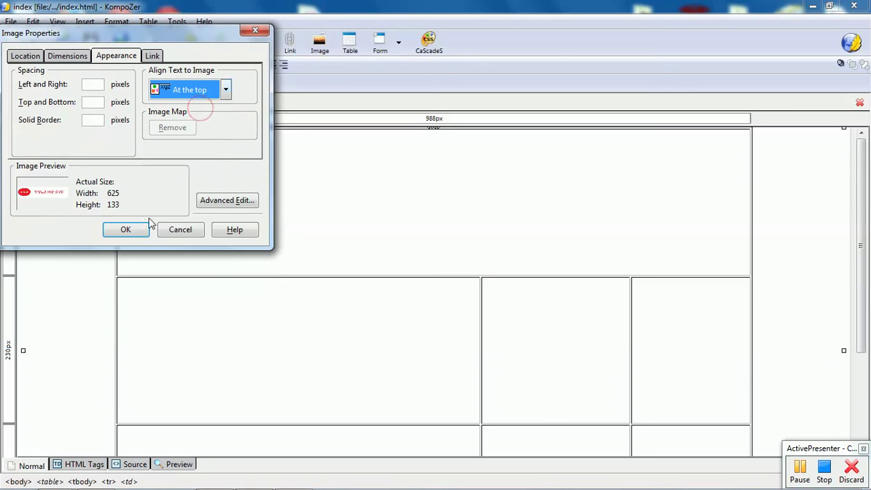
{"action": "left_click", "coordinate": [129, 231]}
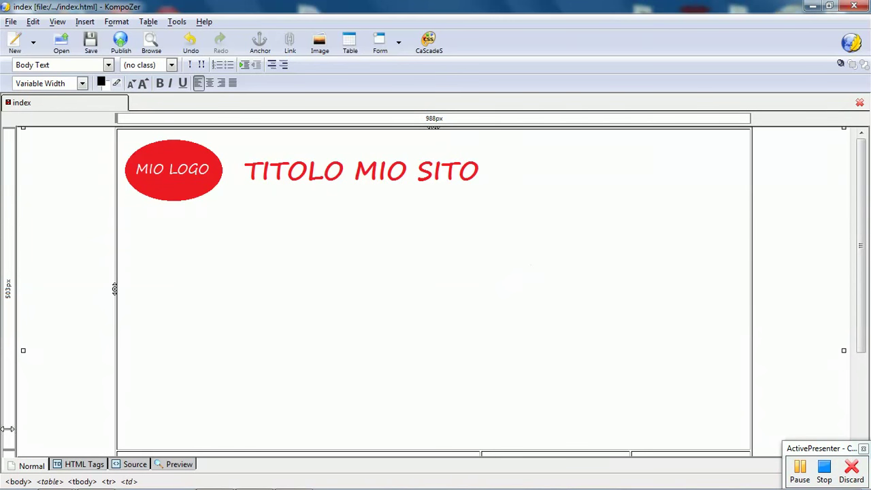
- Shrink the table's first row to the logo's height, about 139 px, and the second row to about 60 px
{"action": "left_click_drag", "start_coordinate": [10, 448], "coordinate": [10, 434]}
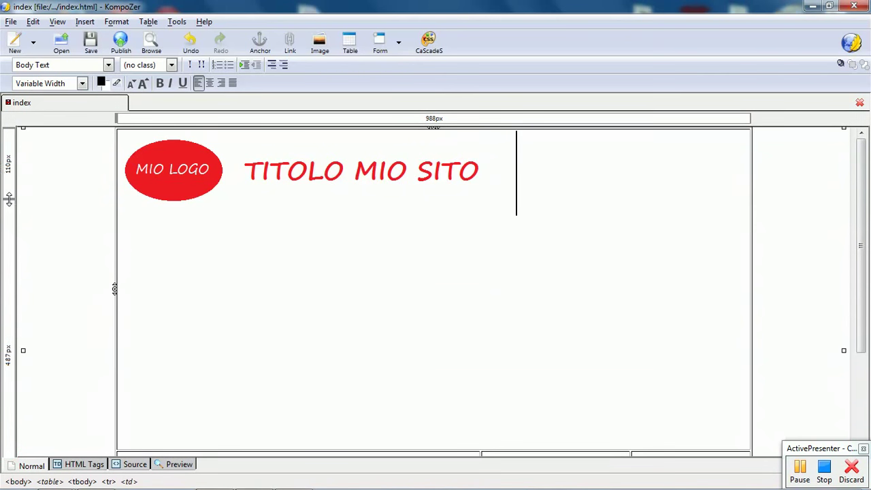
{"action": "left_click_drag", "start_coordinate": [9, 198], "coordinate": [9, 178]}
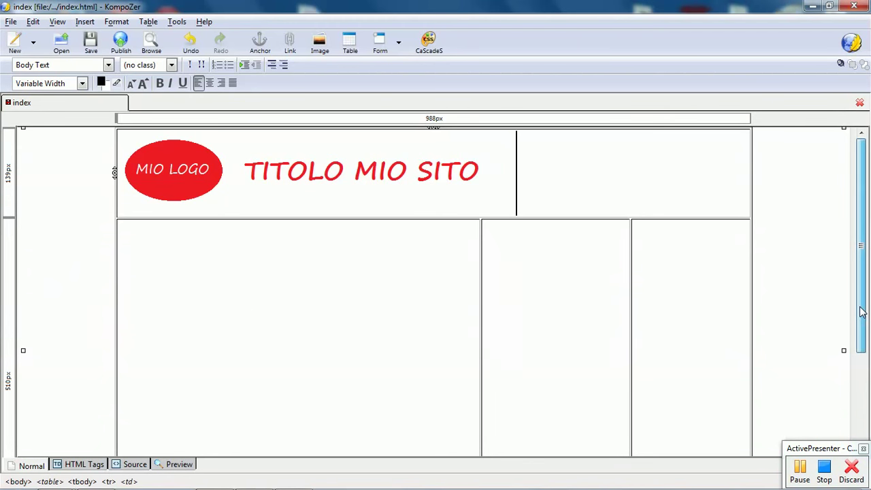
{"action": "left_click_drag", "start_coordinate": [861, 310], "coordinate": [867, 348]}
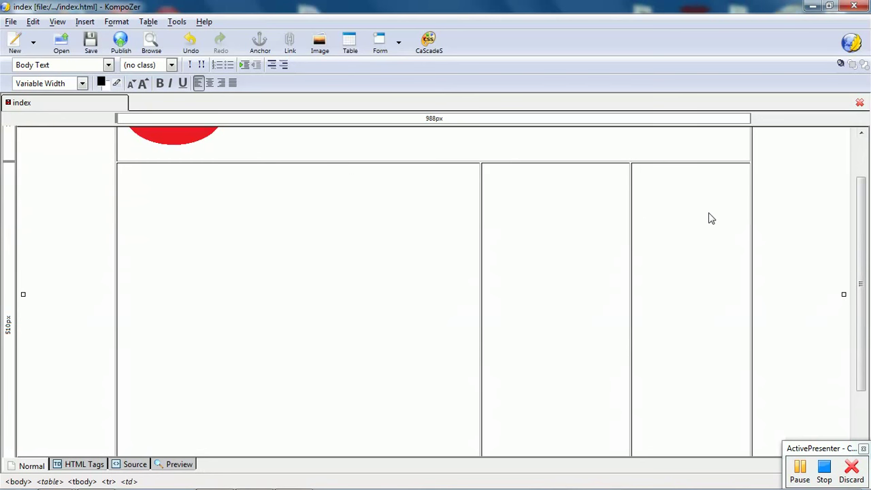
{"action": "left_click_drag", "start_coordinate": [862, 213], "coordinate": [868, 263]}
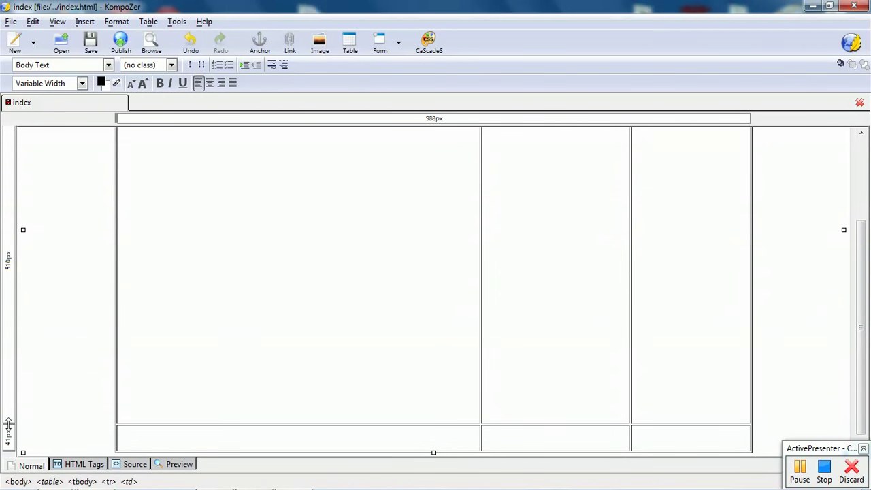
{"action": "left_click_drag", "start_coordinate": [8, 423], "coordinate": [15, 133]}
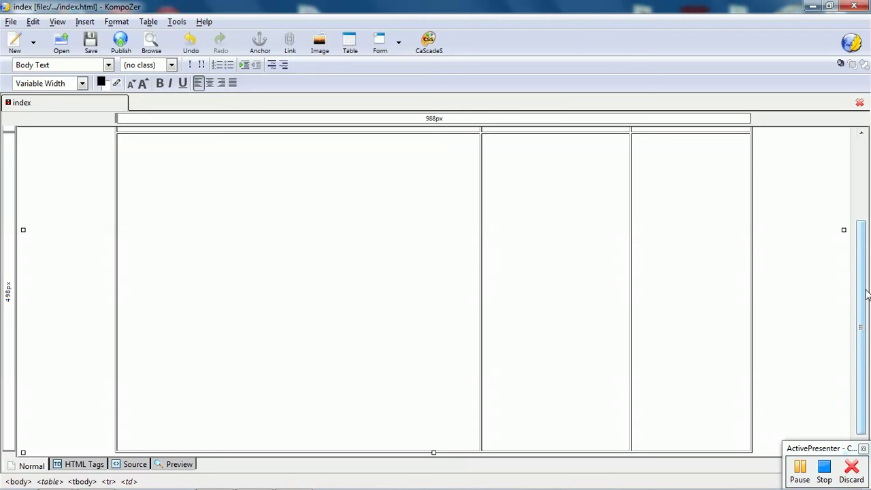
{"action": "left_click_drag", "start_coordinate": [862, 297], "coordinate": [861, 213]}
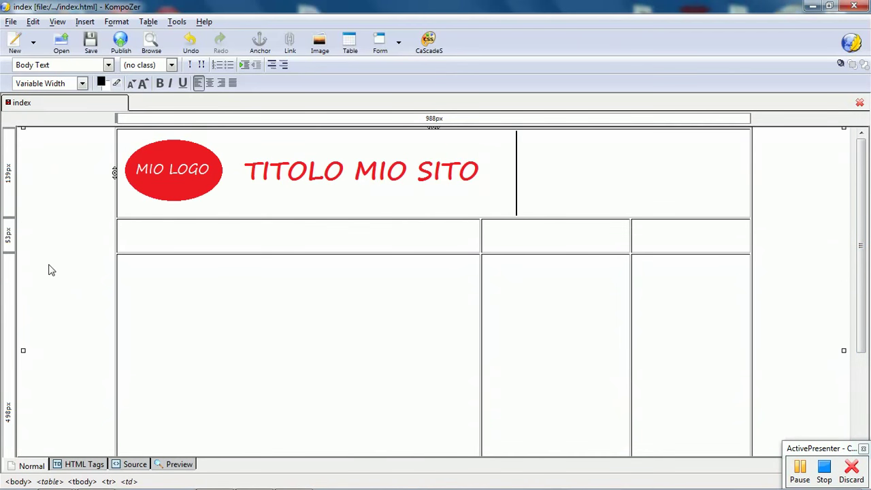
{"action": "left_click_drag", "start_coordinate": [11, 251], "coordinate": [12, 256]}
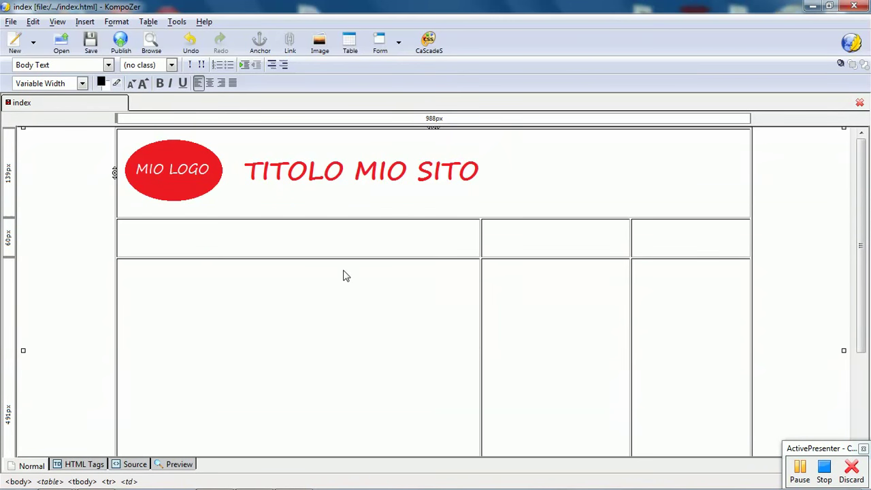
- Select the three cells of the table's second row and join them into one cell
{"action": "left_click", "coordinate": [334, 239]}
{"action": "left_click", "coordinate": [509, 241], "text": "ctrl"}
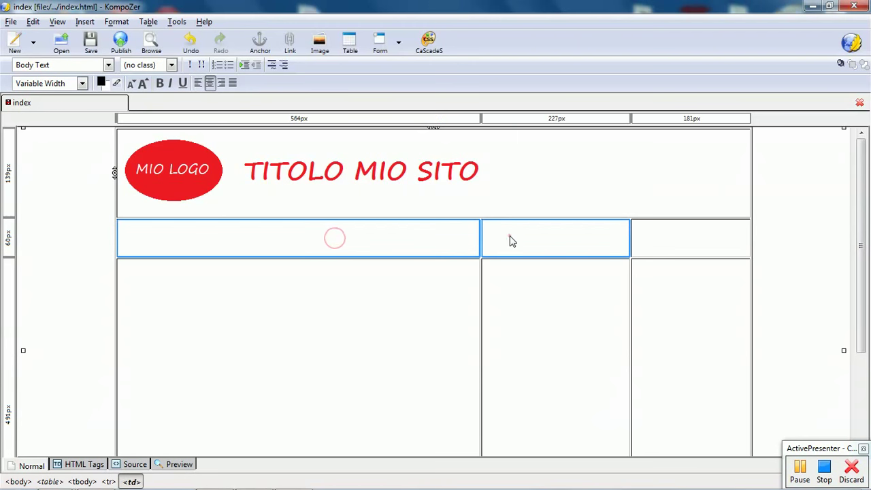
{"action": "left_click", "coordinate": [684, 249], "text": "ctrl"}
{"action": "right_click", "coordinate": [362, 255]}
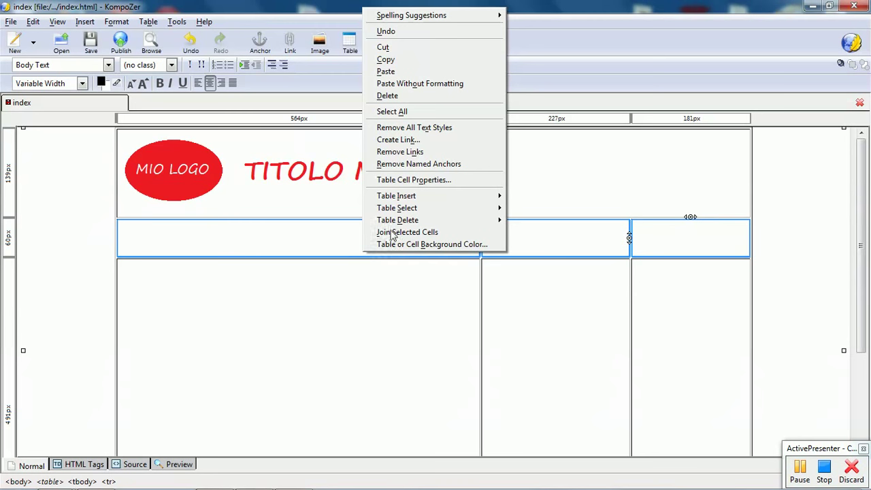
{"action": "left_click", "coordinate": [384, 233]}
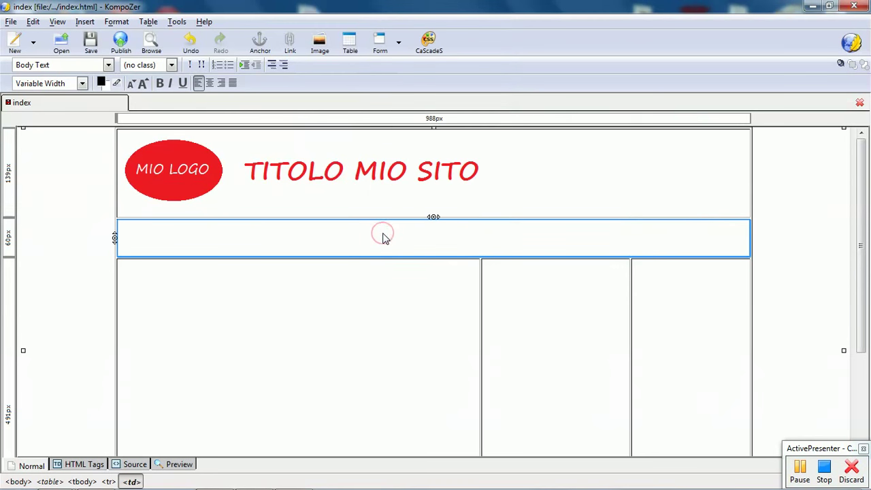
- Add a bulleted list item reading "Home Chi siamo Contatti" in the merged second-row cell
{"action": "left_click", "coordinate": [385, 236]}
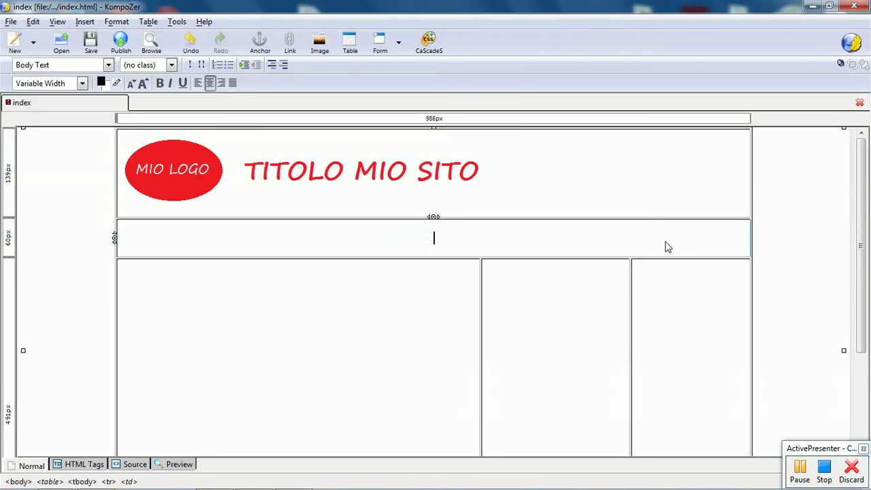
{"action": "left_click", "coordinate": [229, 68]}
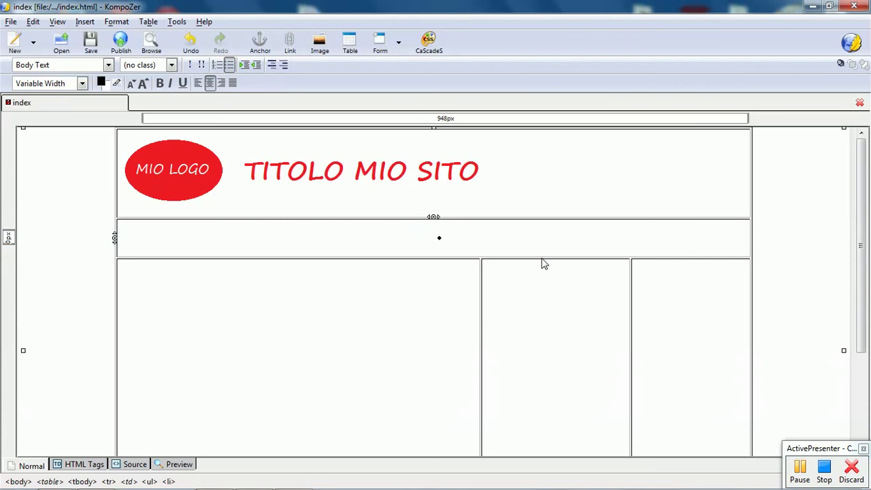
{"action": "type", "text": "Home Chi siamo Con"}
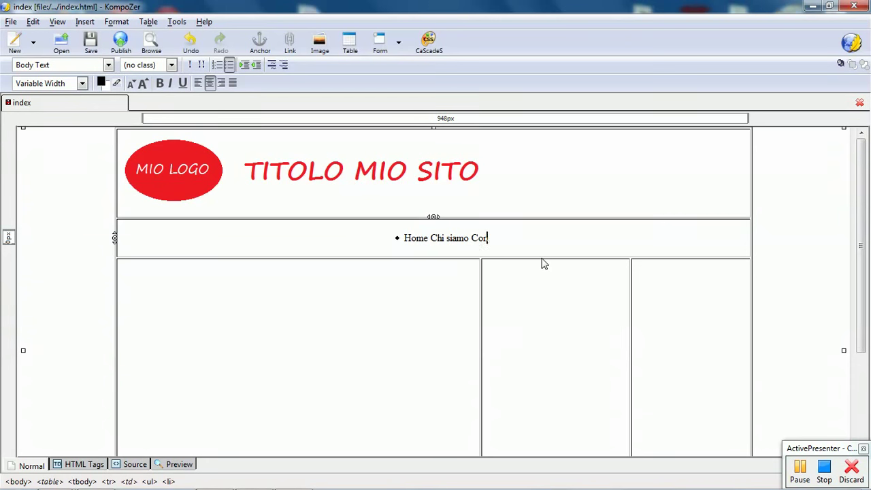
{"action": "type", "text": "tatti"}
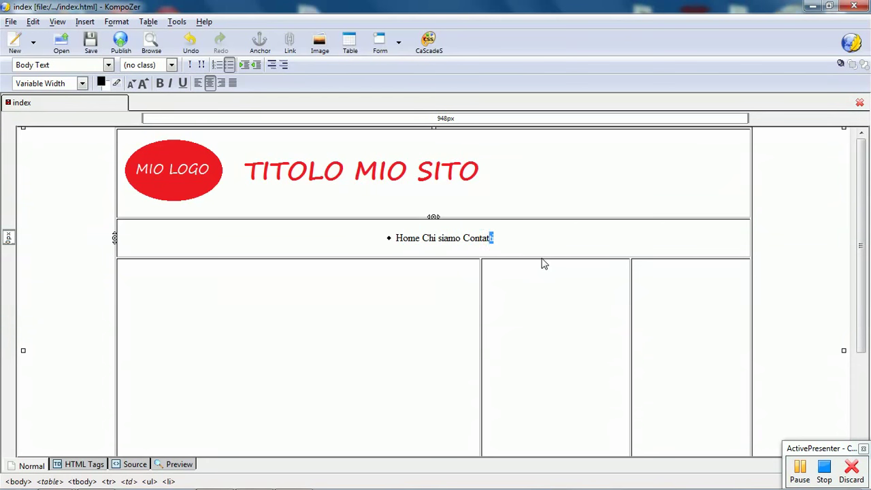
- Link the word "Contatti" in the menu line to the Contatti.html page
{"action": "key", "text": "shift+Left"}
{"action": "key", "text": "shift+Left"}
{"action": "key", "text": "shift+Left"}
{"action": "left_click", "coordinate": [291, 48]}
{"action": "left_click", "coordinate": [455, 118]}
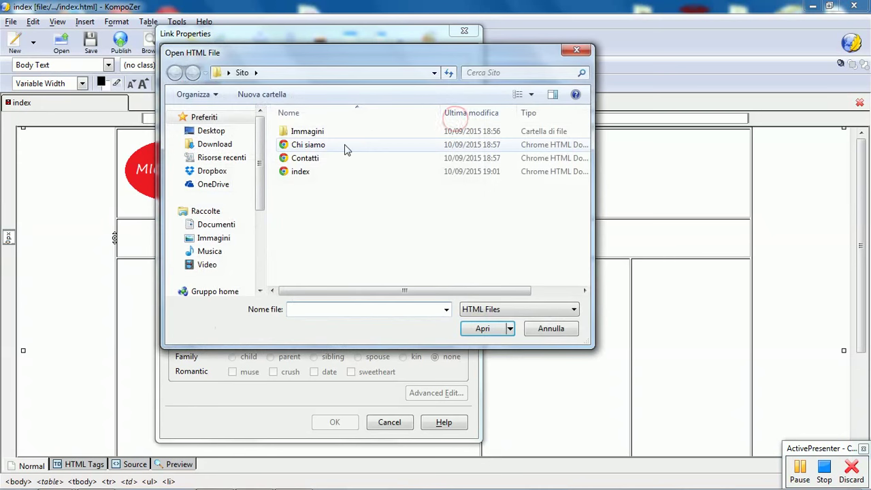
{"action": "left_click", "coordinate": [329, 158]}
{"action": "left_click", "coordinate": [482, 330]}
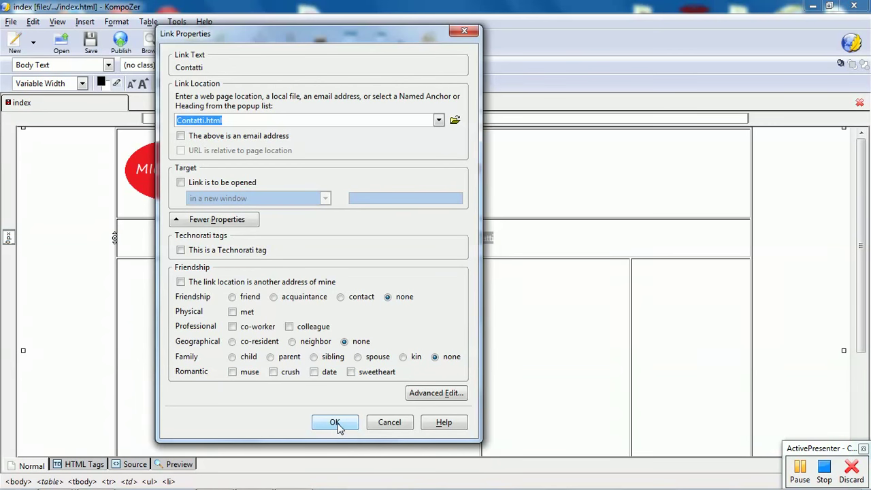
{"action": "left_click", "coordinate": [335, 423]}
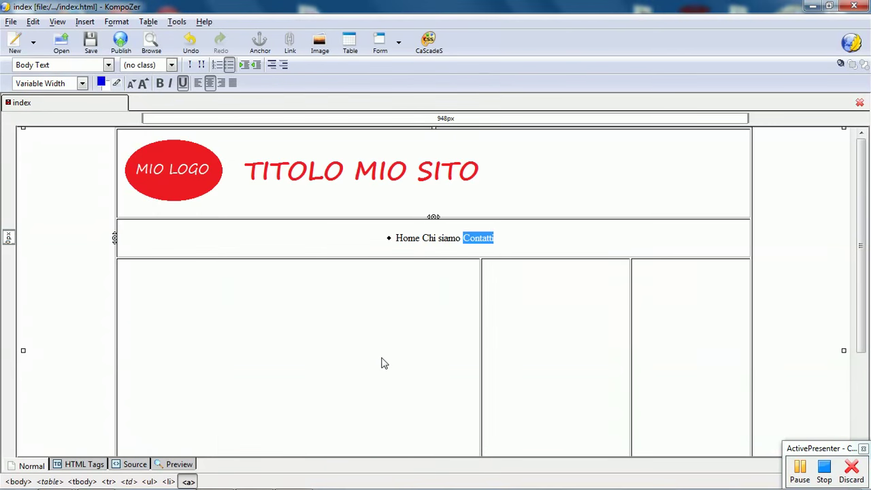
- Link the words "Chi siamo" in the menu line to the Chi siamo HTML page
{"action": "key", "text": "shift+Left"}
{"action": "key", "text": "shift+Left"}
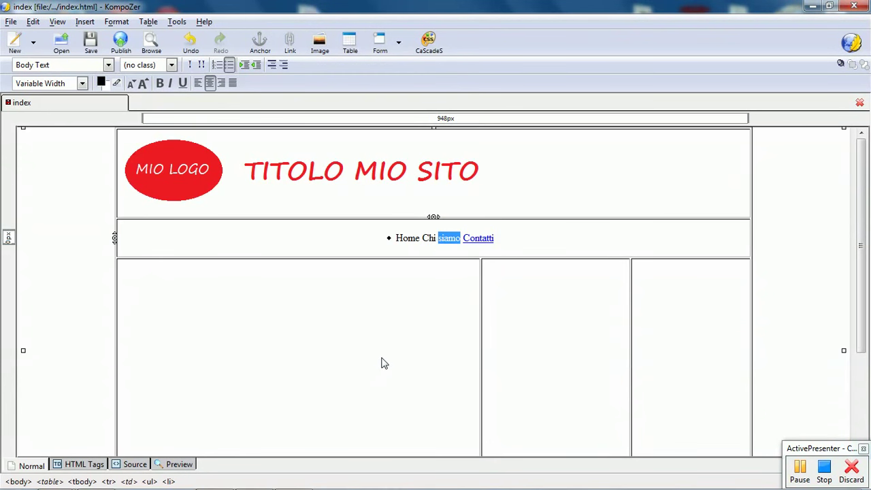
{"action": "key", "text": "shift+Left"}
{"action": "left_click", "coordinate": [290, 42]}
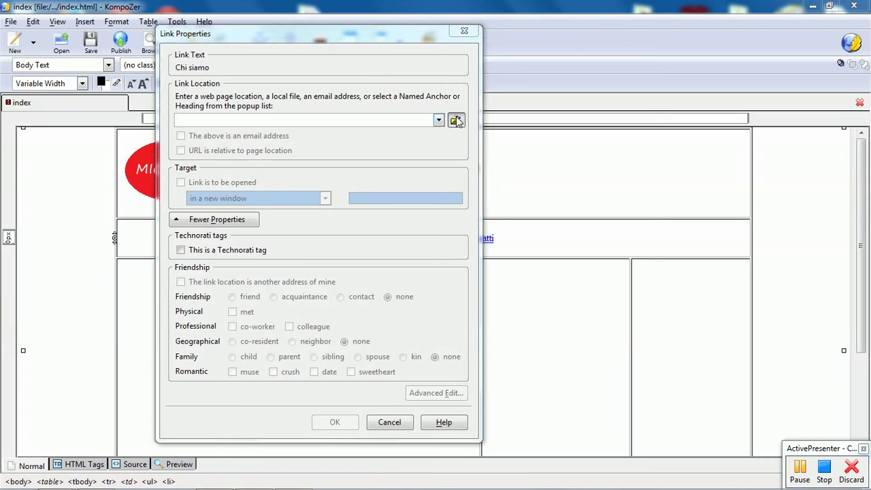
{"action": "left_click", "coordinate": [456, 121]}
{"action": "left_click", "coordinate": [312, 145]}
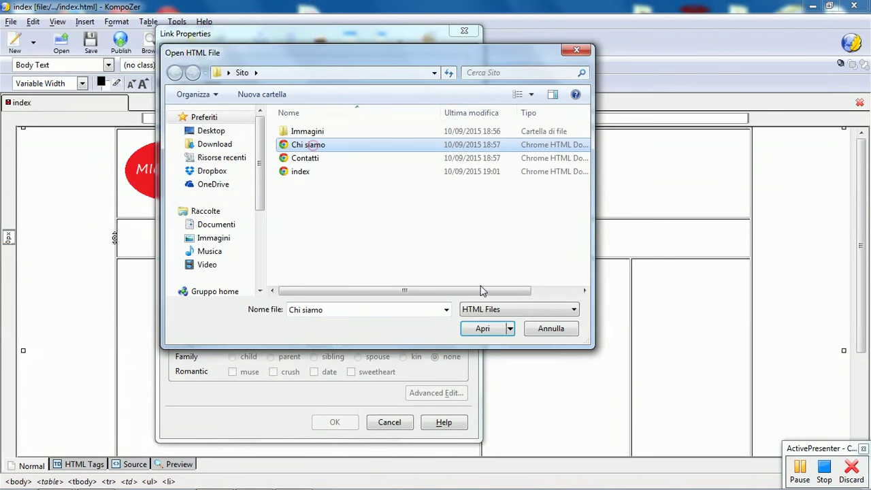
{"action": "left_click", "coordinate": [482, 329]}
{"action": "left_click", "coordinate": [336, 421]}
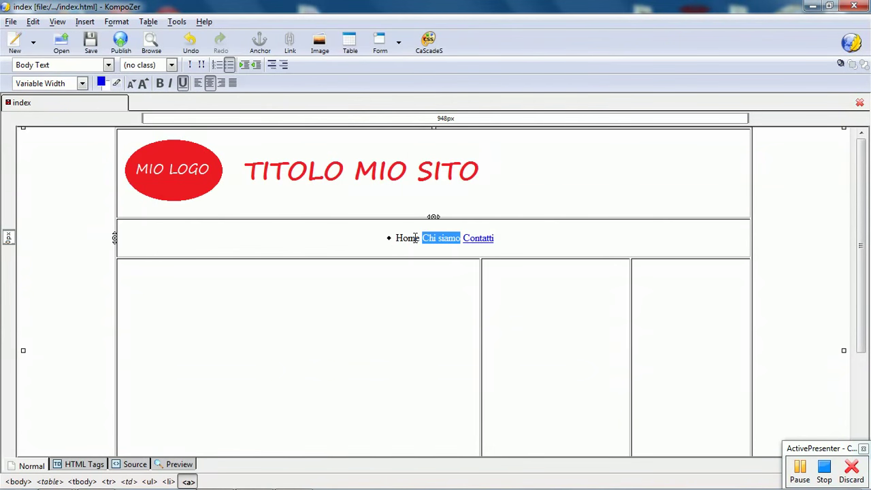
- Link the word "Home" in the menu line to the index.html page
{"action": "left_click", "coordinate": [417, 238]}
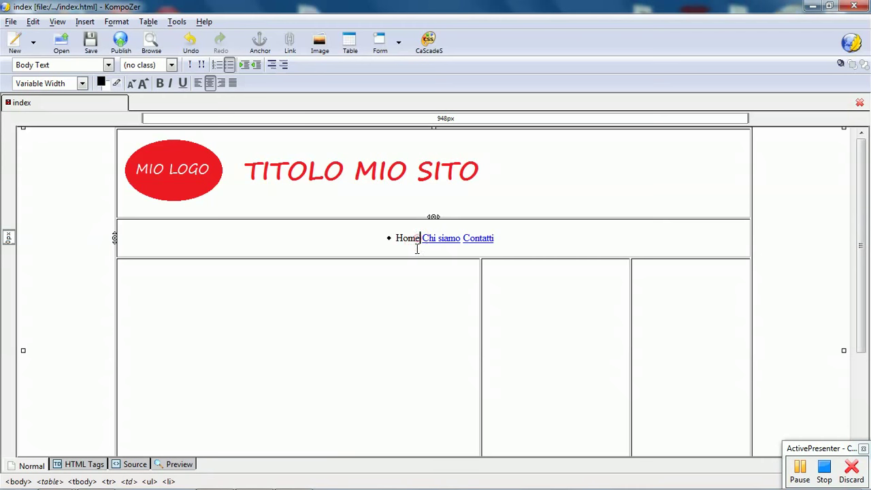
{"action": "key", "text": "shift+Left"}
{"action": "key", "text": "shift+Left"}
{"action": "key", "text": "shift+Left"}
{"action": "left_click", "coordinate": [291, 51]}
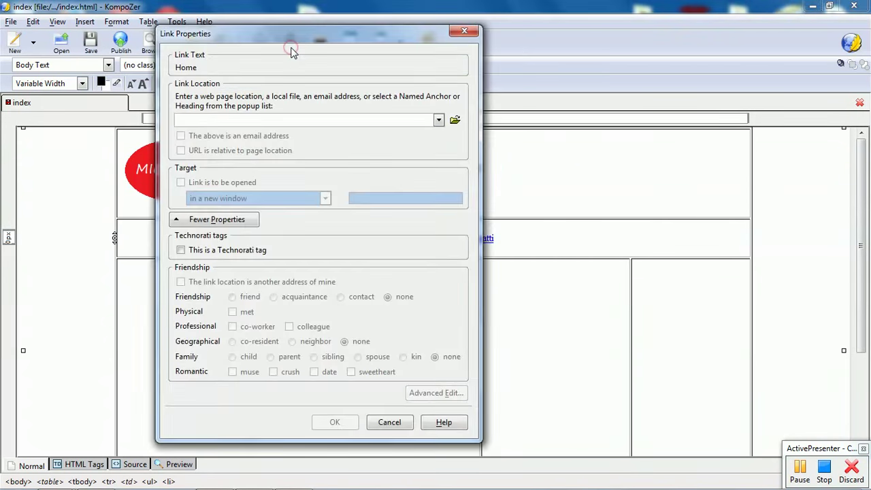
{"action": "left_click", "coordinate": [453, 118]}
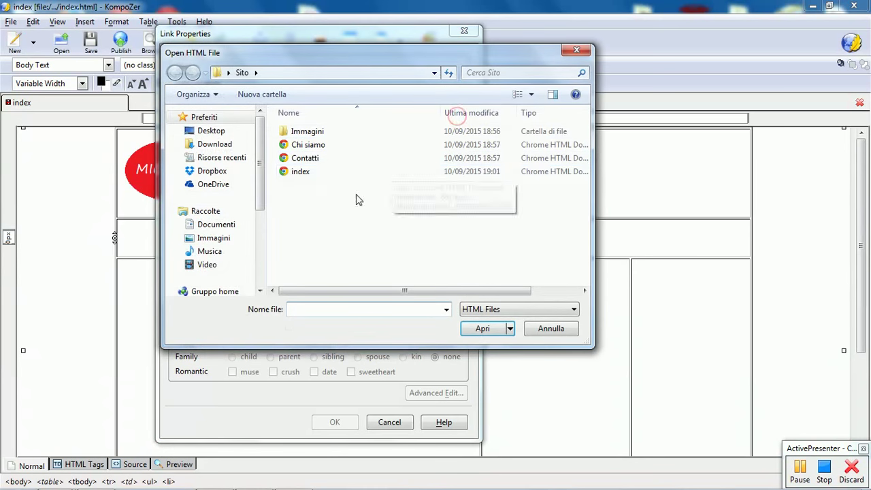
{"action": "left_click", "coordinate": [300, 171]}
{"action": "left_click", "coordinate": [480, 328]}
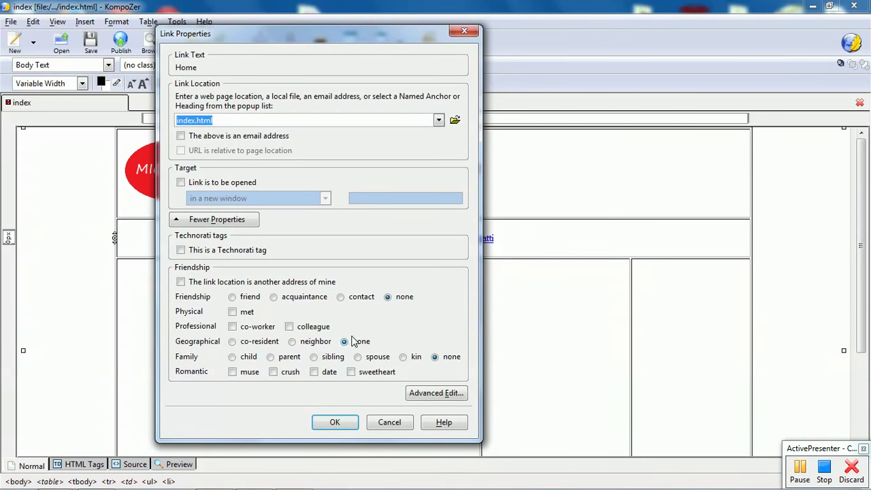
{"action": "left_click", "coordinate": [334, 422]}
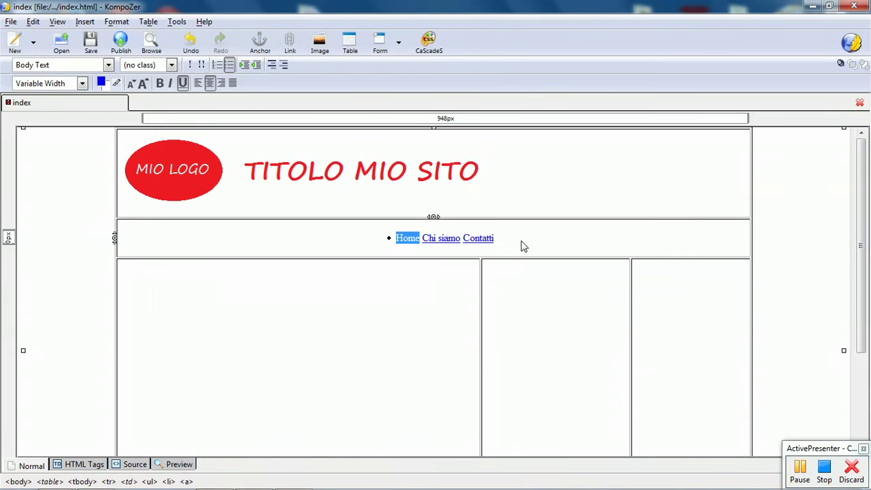
- Add the attribute id=menu to the menu's ul tag in the page source and save the page
{"action": "left_click", "coordinate": [129, 465]}
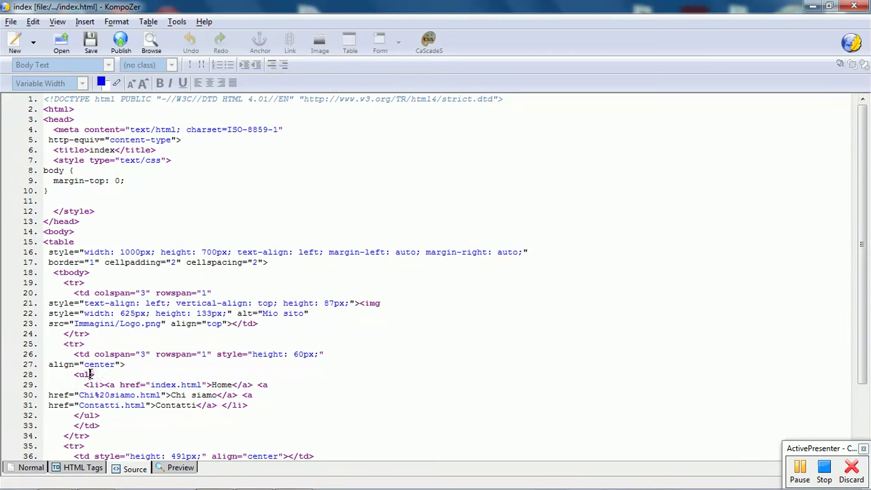
{"action": "left_click", "coordinate": [91, 374]}
{"action": "type", "text": "id=menu"}
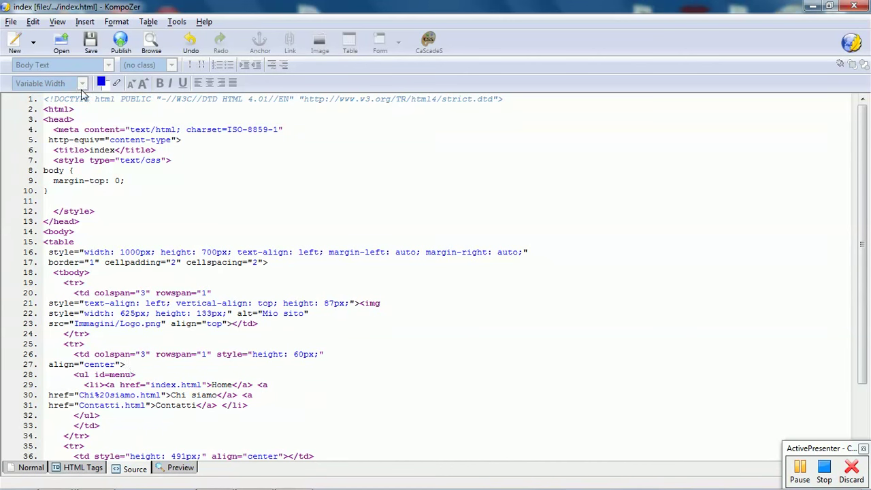
{"action": "left_click", "coordinate": [91, 42]}
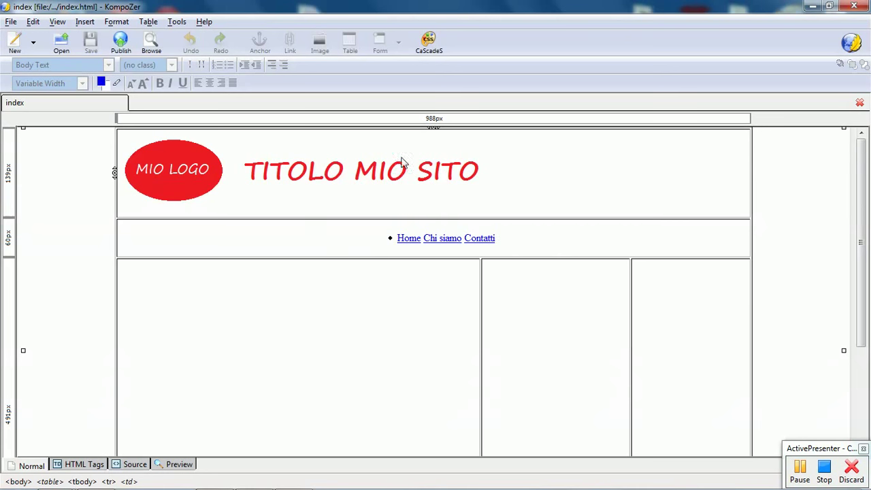
- Create a CSS style rule for "#menu li" with its display set to block and apply it
{"action": "left_click", "coordinate": [428, 42]}
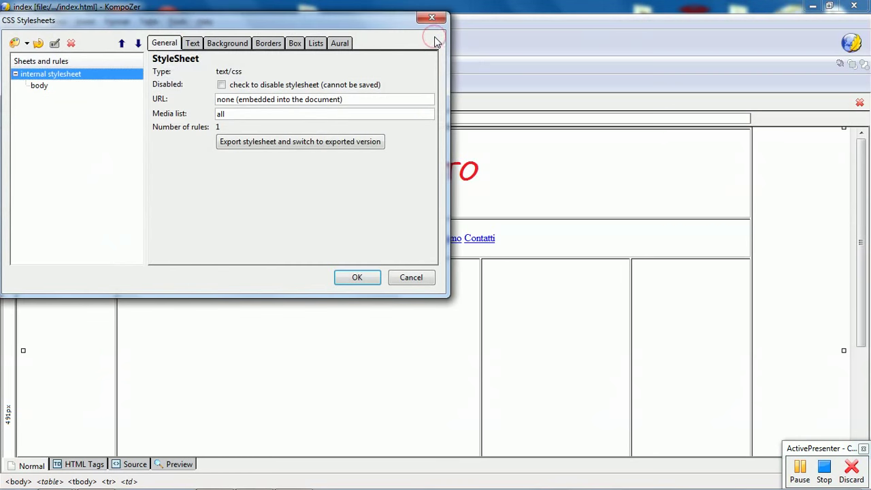
{"action": "left_click", "coordinate": [15, 45]}
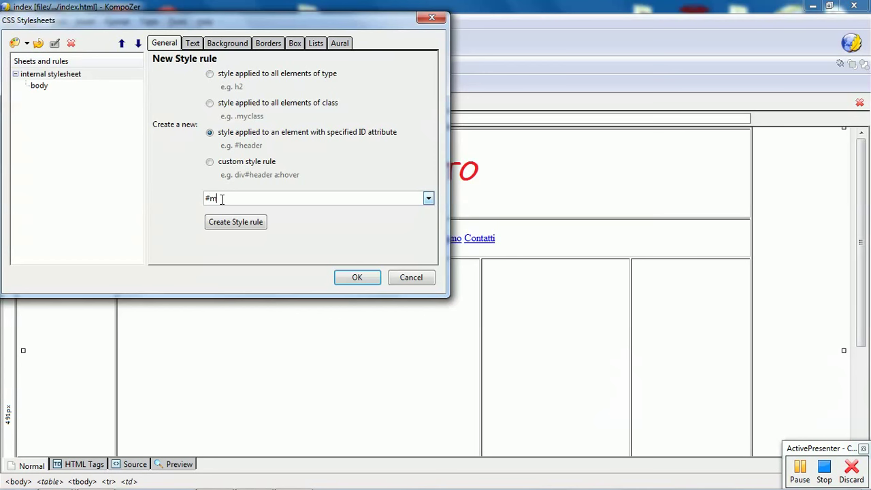
{"action": "left_click", "coordinate": [252, 222]}
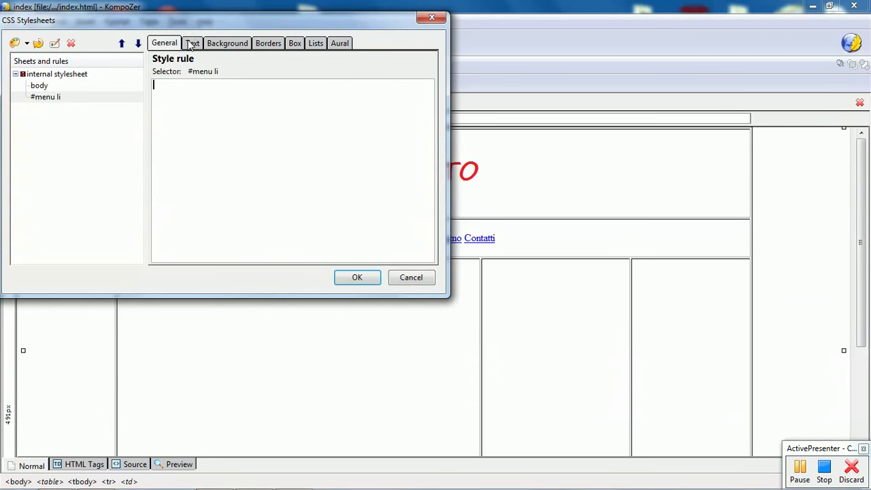
{"action": "left_click", "coordinate": [295, 45]}
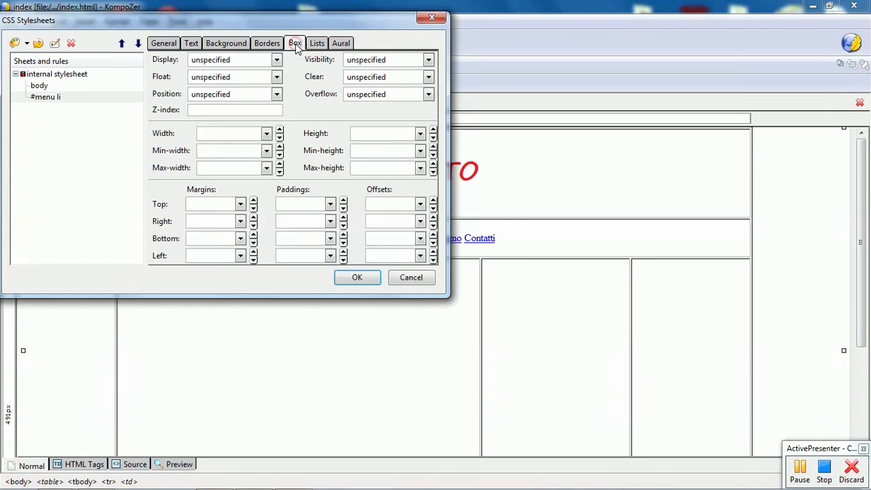
{"action": "left_click", "coordinate": [276, 59]}
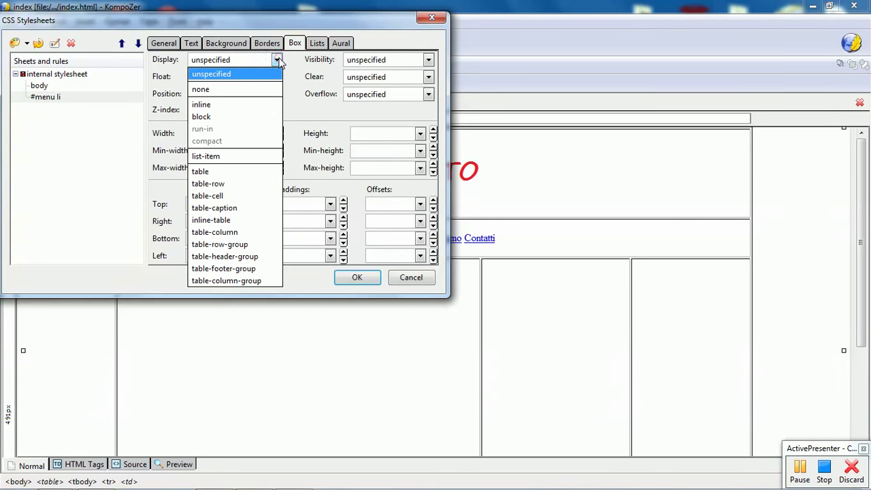
{"action": "left_click", "coordinate": [238, 117]}
{"action": "left_click", "coordinate": [351, 277]}
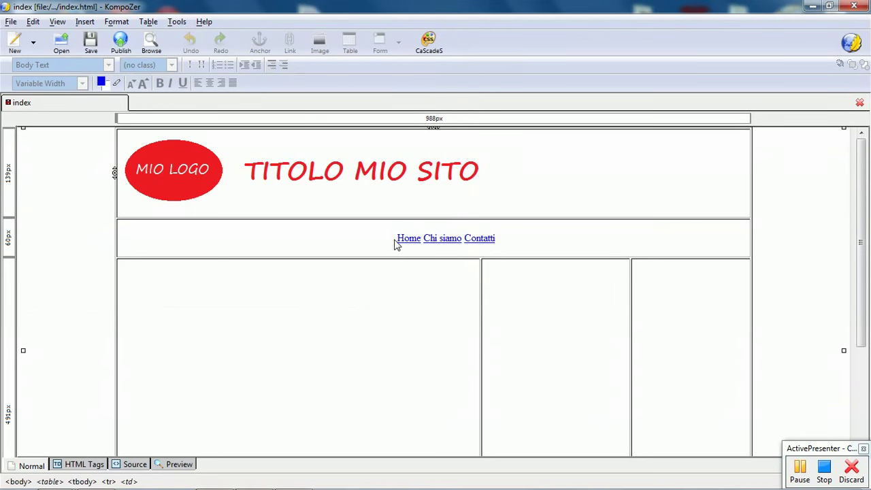
- Create a custom style rule for "#menu li a" with the dark red background color #990000
{"action": "left_click", "coordinate": [430, 43]}
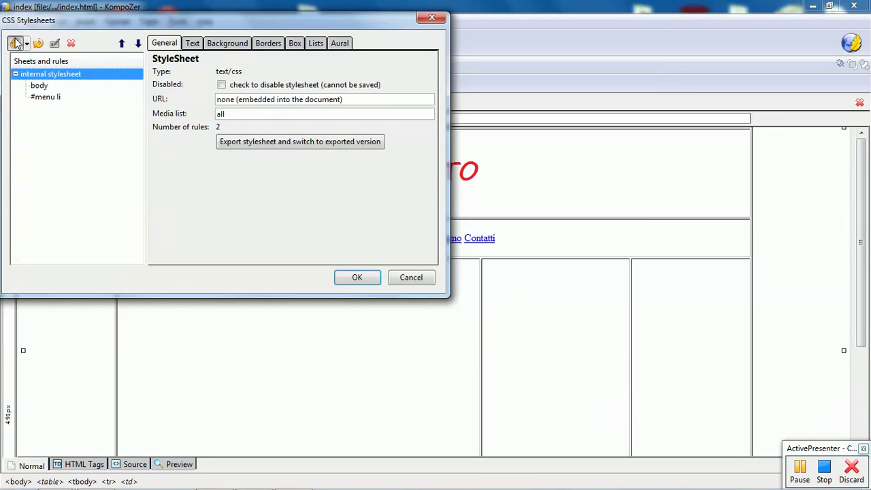
{"action": "left_click", "coordinate": [16, 43]}
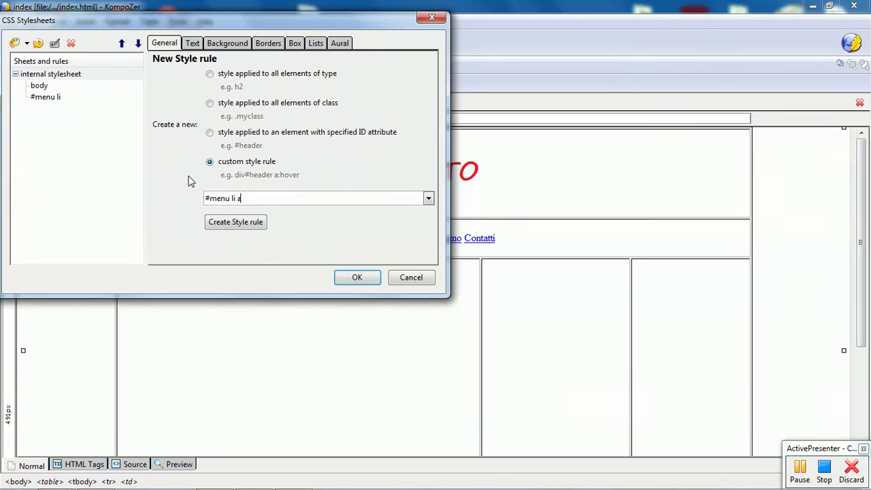
{"action": "left_click", "coordinate": [238, 226]}
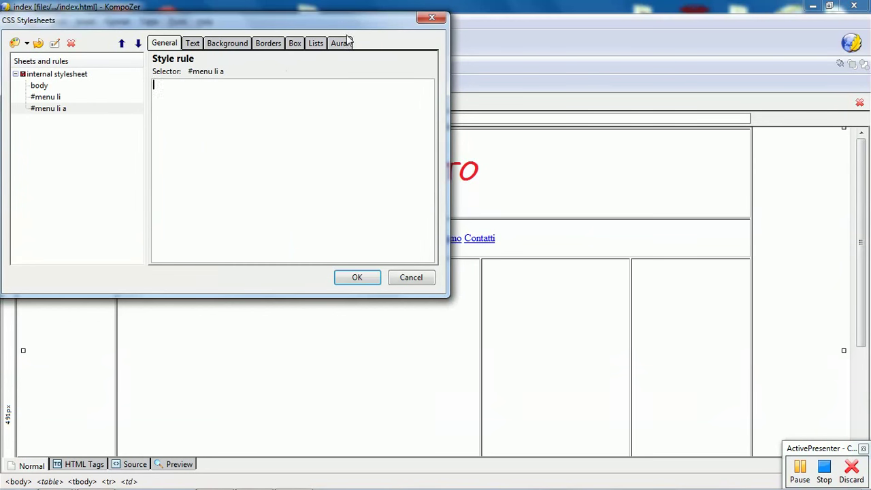
{"action": "left_click_drag", "start_coordinate": [332, 14], "coordinate": [328, 59]}
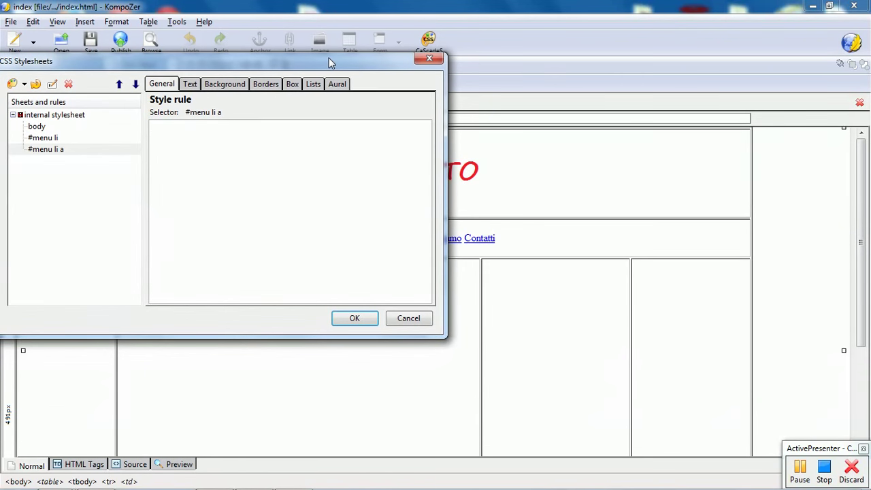
{"action": "left_click", "coordinate": [226, 85]}
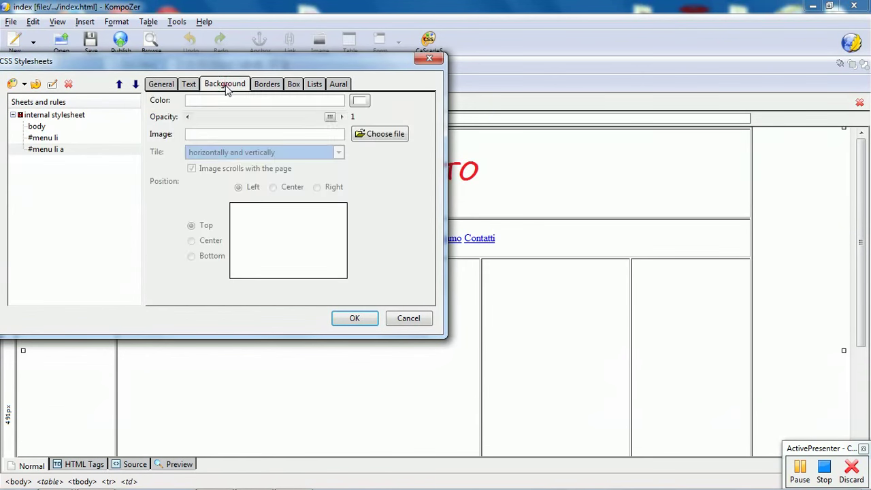
{"action": "left_click", "coordinate": [360, 100]}
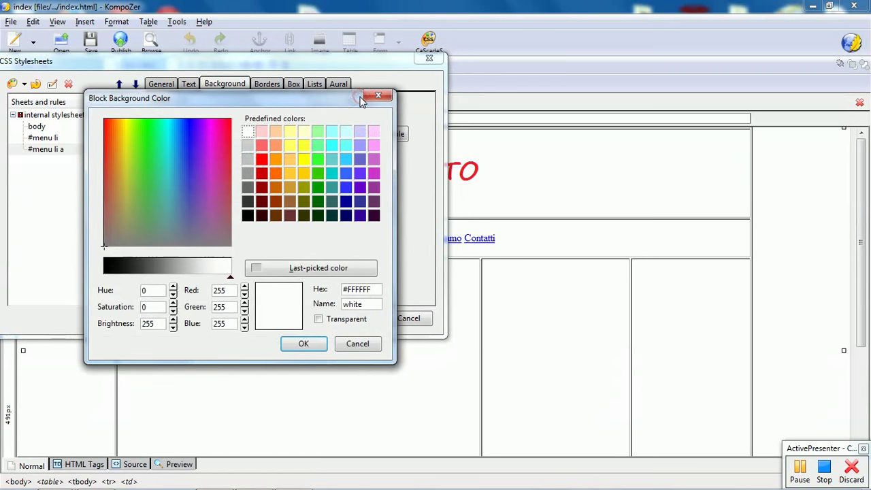
{"action": "left_click", "coordinate": [266, 193]}
{"action": "left_click", "coordinate": [305, 347]}
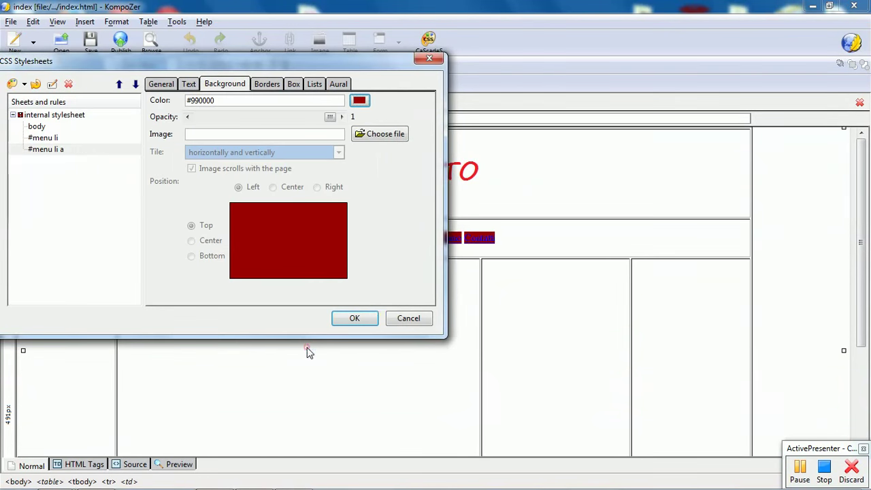
- Set the "#menu li a" rule's text color to white and its text decoration to none
{"action": "left_click", "coordinate": [190, 86]}
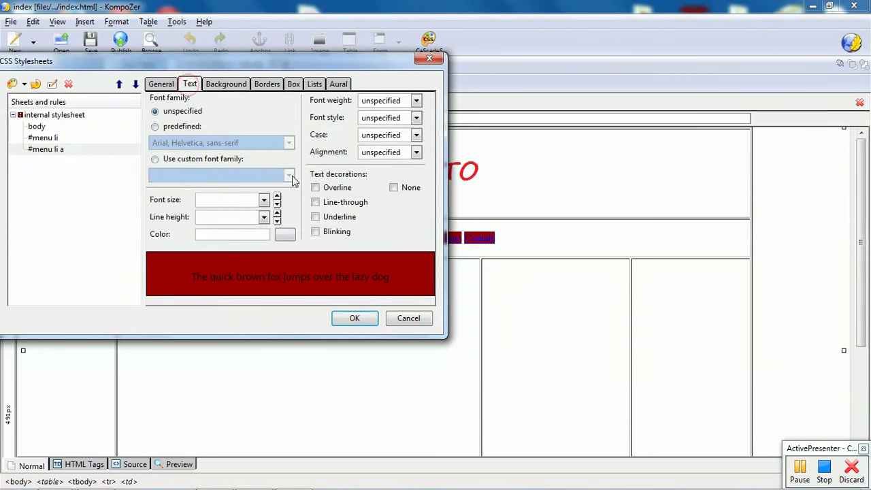
{"action": "left_click", "coordinate": [283, 235]}
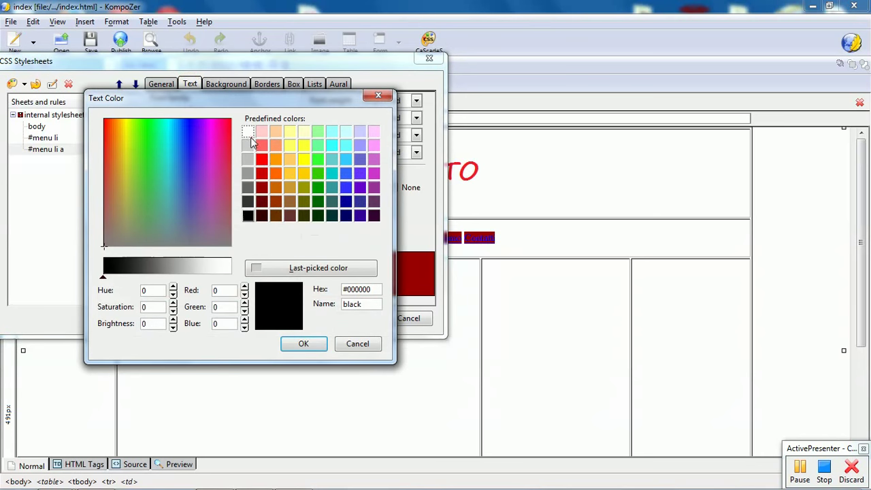
{"action": "left_click", "coordinate": [248, 132]}
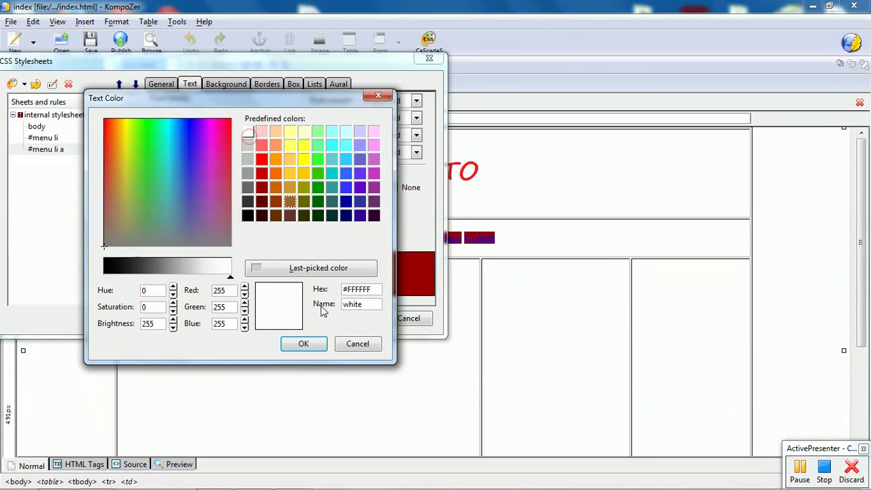
{"action": "left_click", "coordinate": [304, 345]}
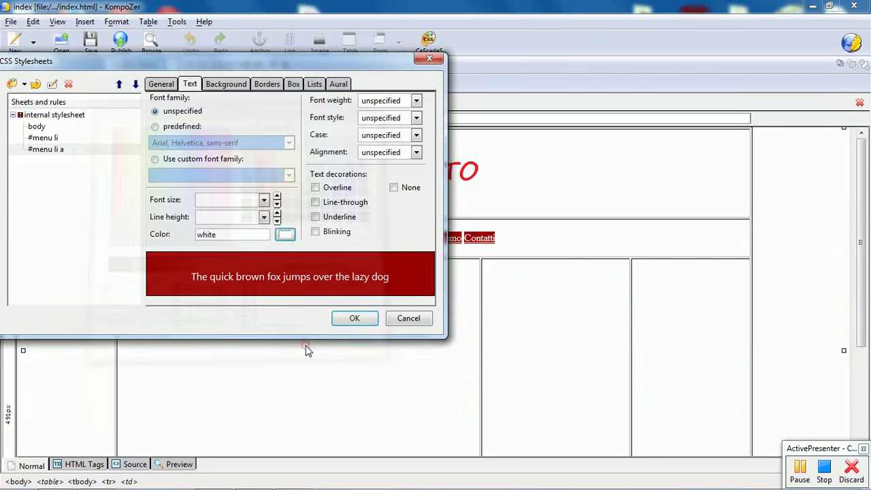
{"action": "left_click", "coordinate": [394, 188]}
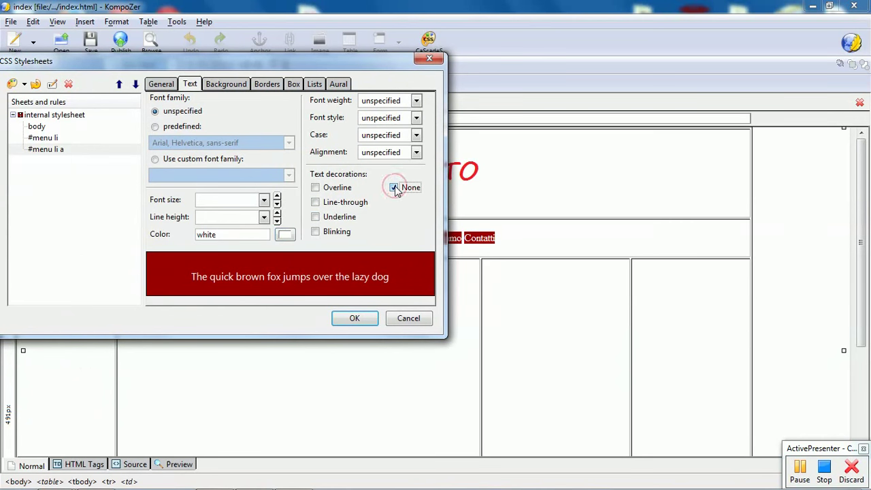
- Set the font size of the "#menu li a" rule to 20px
{"action": "left_click", "coordinate": [263, 200]}
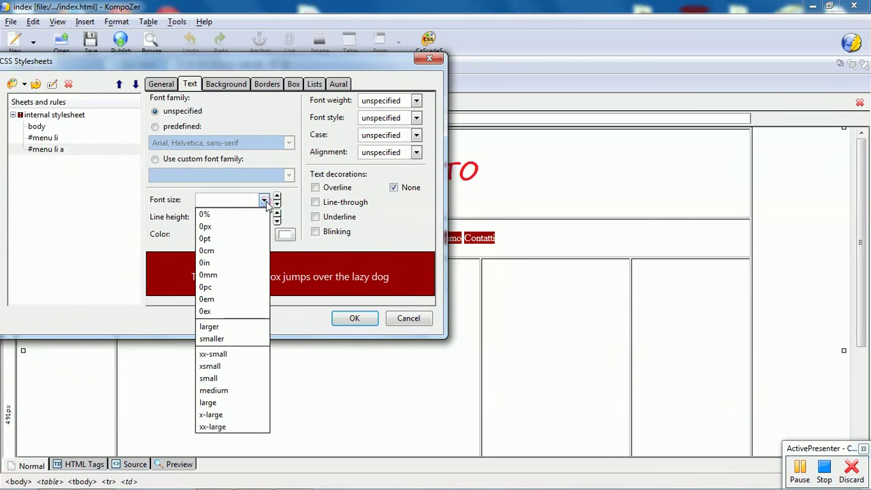
{"action": "left_click", "coordinate": [231, 229]}
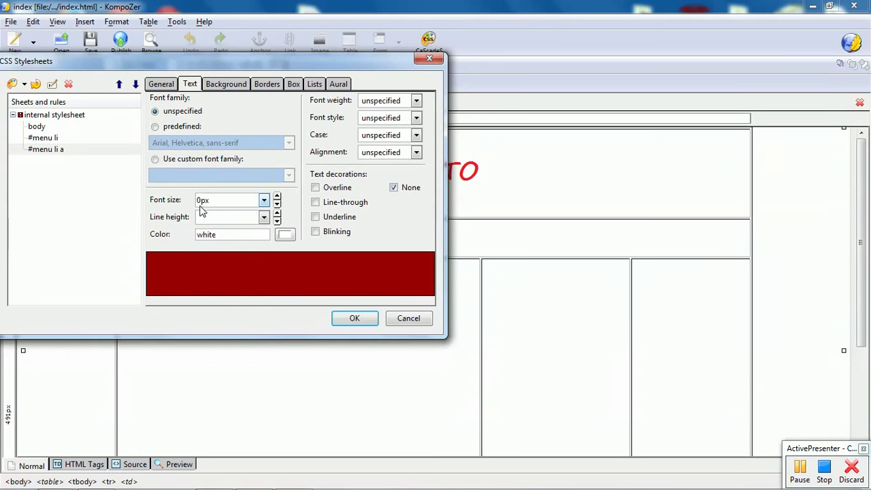
{"action": "left_click", "coordinate": [198, 200]}
{"action": "type", "text": "2"}
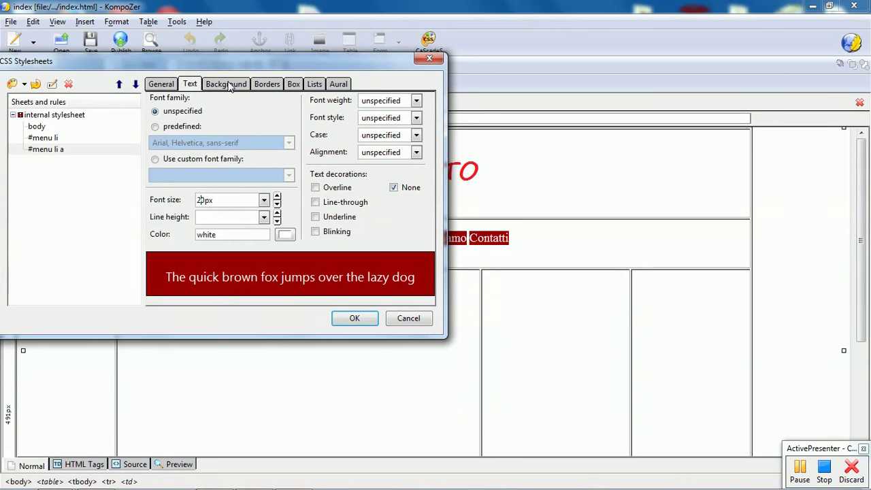
- Give the "#menu li a" rule a solid border in dark red #990000 on all four sides
{"action": "left_click", "coordinate": [266, 84]}
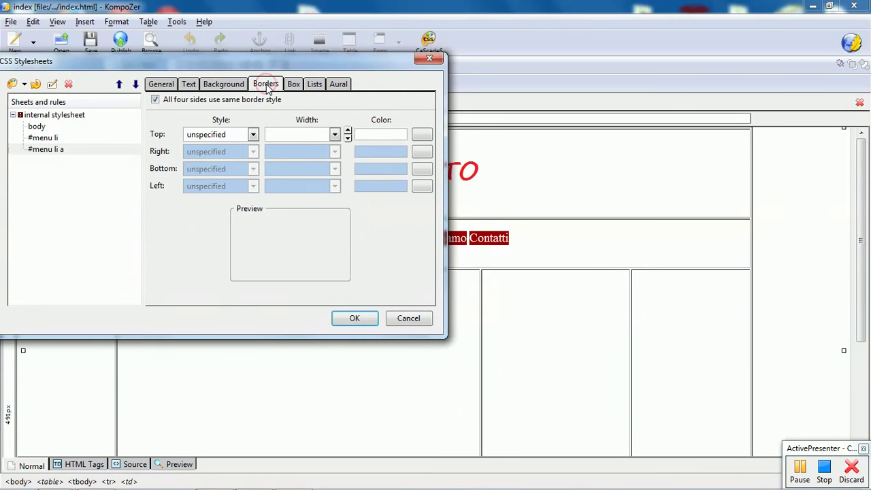
{"action": "left_click", "coordinate": [253, 136]}
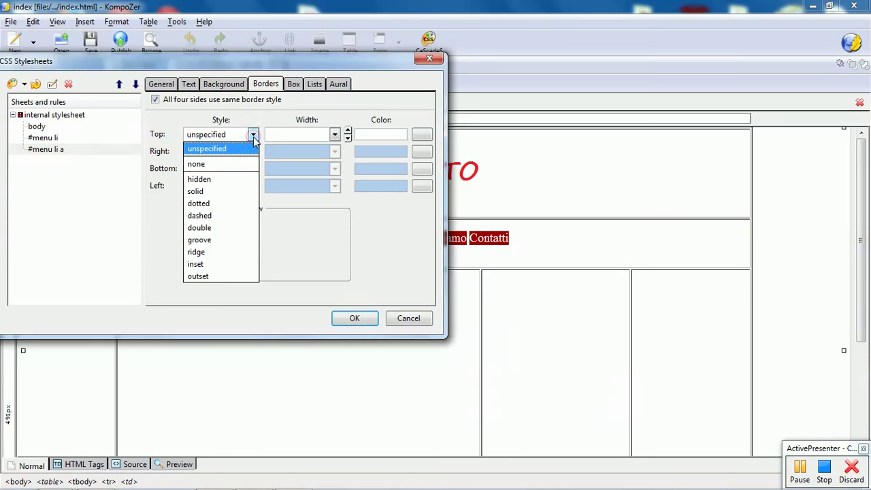
{"action": "left_click", "coordinate": [229, 276]}
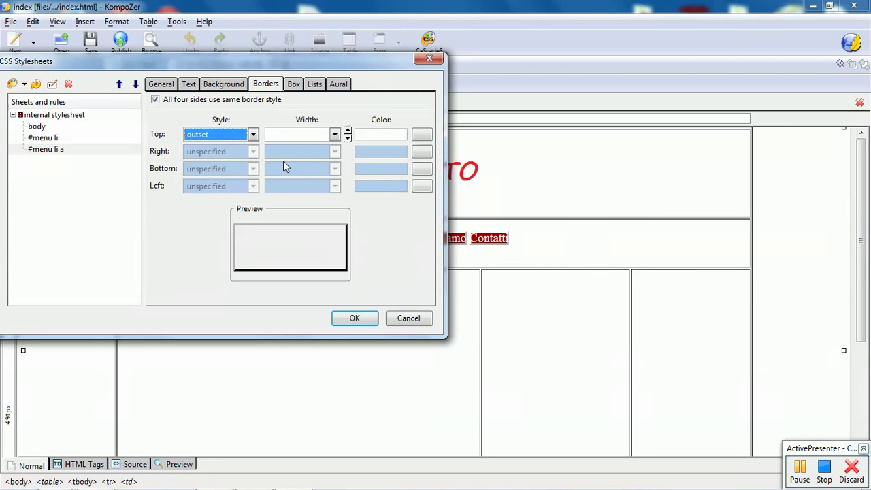
{"action": "left_click", "coordinate": [253, 134]}
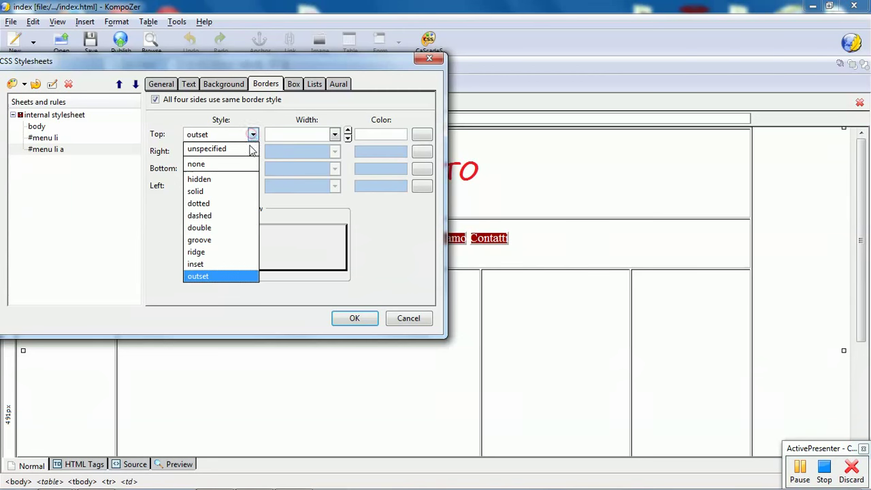
{"action": "left_click", "coordinate": [238, 191]}
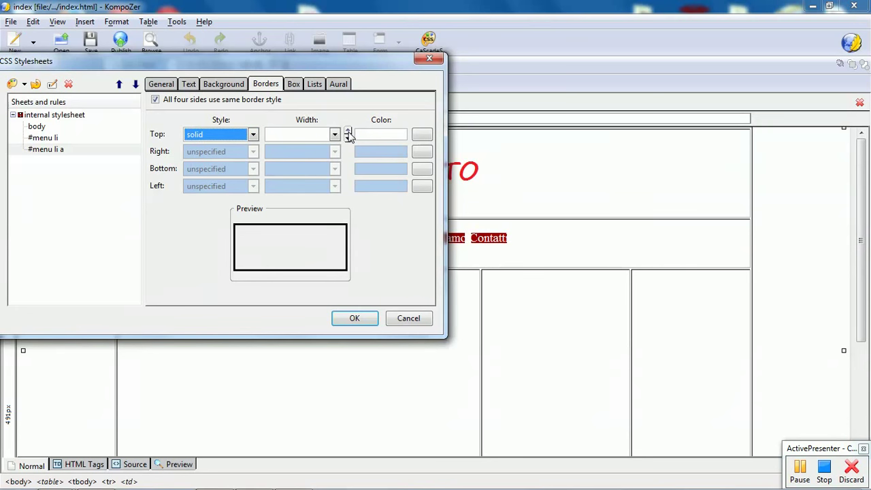
{"action": "left_click", "coordinate": [422, 134]}
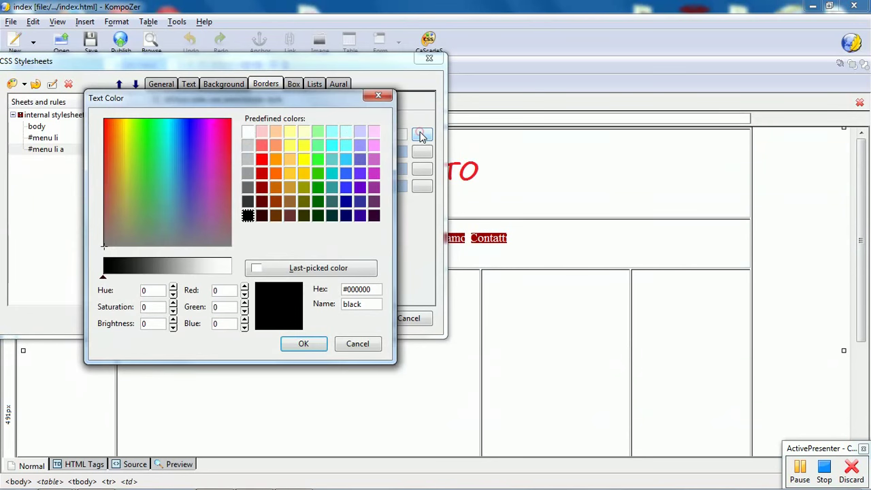
{"action": "left_click", "coordinate": [261, 187]}
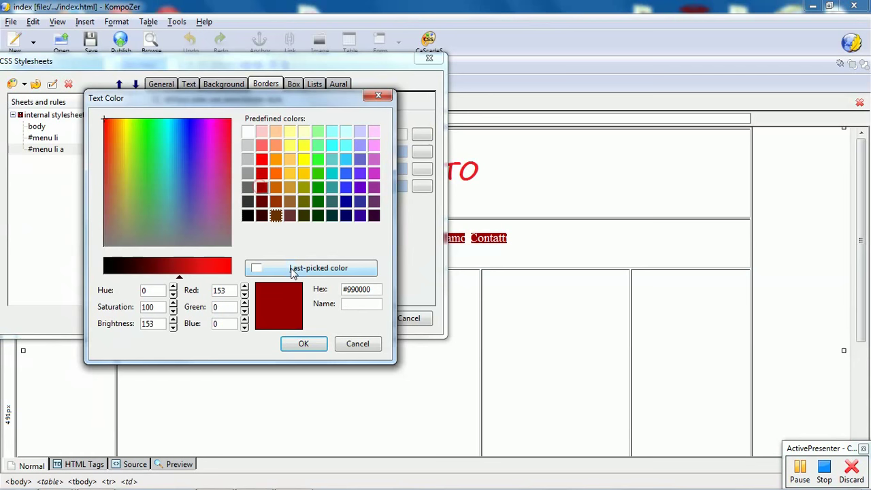
{"action": "left_click", "coordinate": [303, 343]}
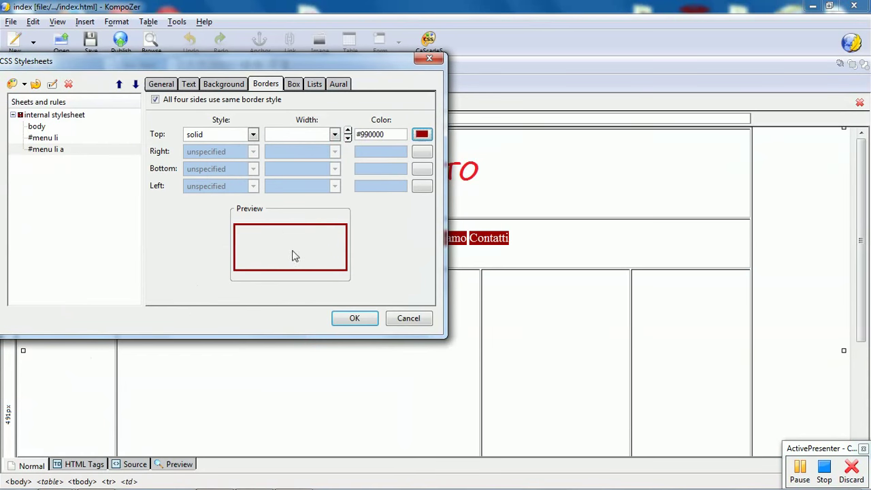
- Set the border width of the "#menu li a" rule to 5px
{"action": "left_click", "coordinate": [348, 130]}
{"action": "left_click", "coordinate": [348, 130]}
{"action": "left_click", "coordinate": [348, 131]}
{"action": "left_click", "coordinate": [348, 131]}
{"action": "left_click", "coordinate": [348, 131]}
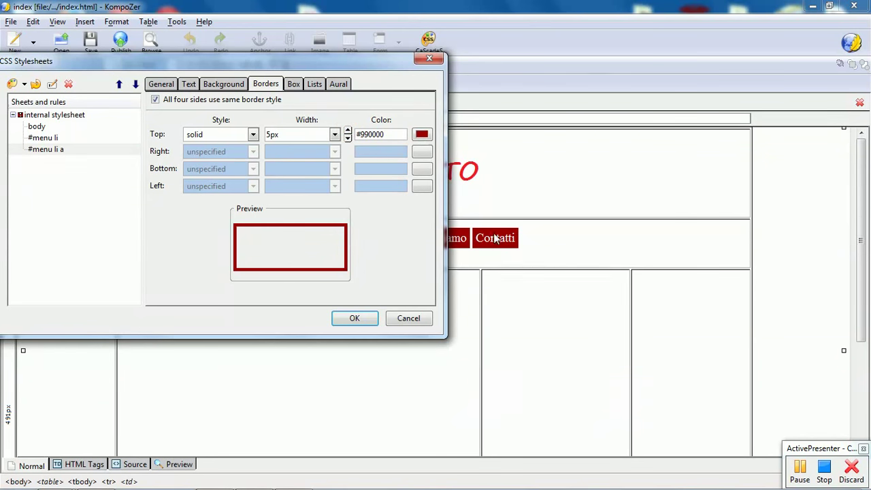
- Set the top padding of the "#menu li a" rule to 10px
{"action": "left_click", "coordinate": [292, 84]}
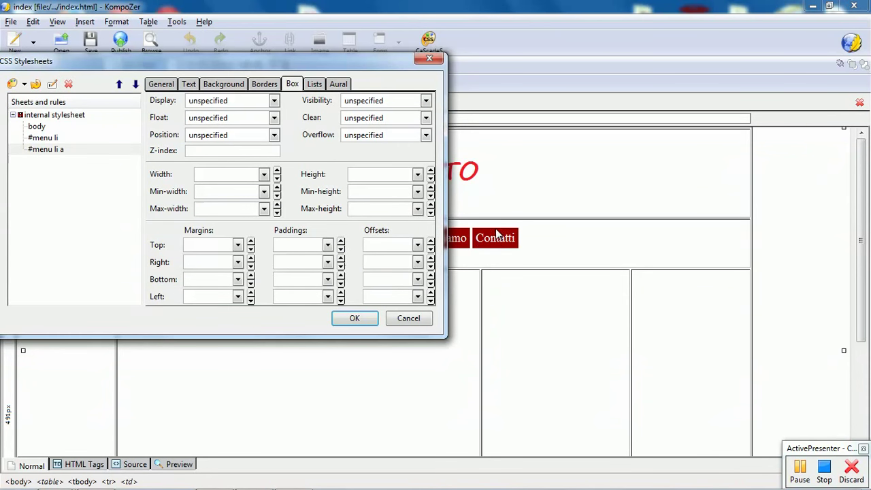
{"action": "left_click", "coordinate": [341, 241]}
{"action": "left_click", "coordinate": [341, 241]}
{"action": "left_click", "coordinate": [341, 241]}
{"action": "left_click", "coordinate": [340, 241]}
{"action": "left_click", "coordinate": [341, 241]}
{"action": "left_click", "coordinate": [341, 242]}
{"action": "left_click", "coordinate": [340, 242]}
{"action": "left_click", "coordinate": [341, 241]}
{"action": "left_click", "coordinate": [341, 242]}
{"action": "left_click", "coordinate": [340, 242]}
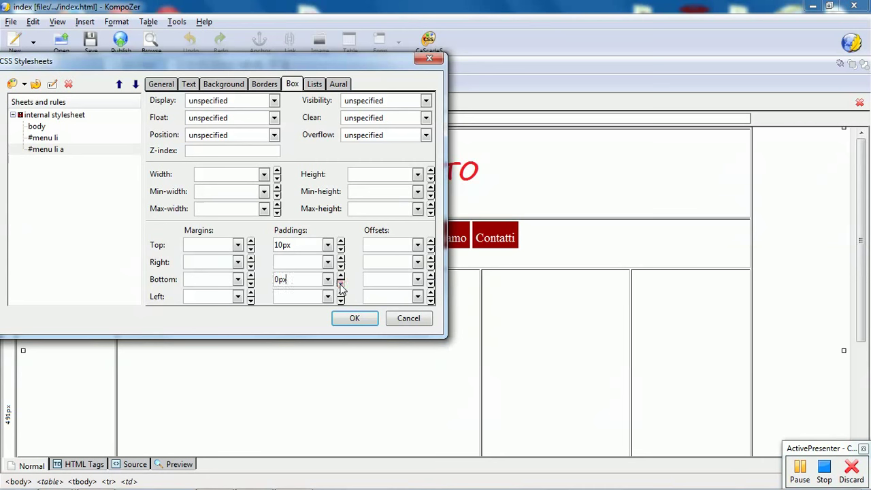
- Set the bottom padding of the "#menu li a" rule to 10px
{"action": "left_click", "coordinate": [341, 284]}
{"action": "left_click", "coordinate": [340, 275]}
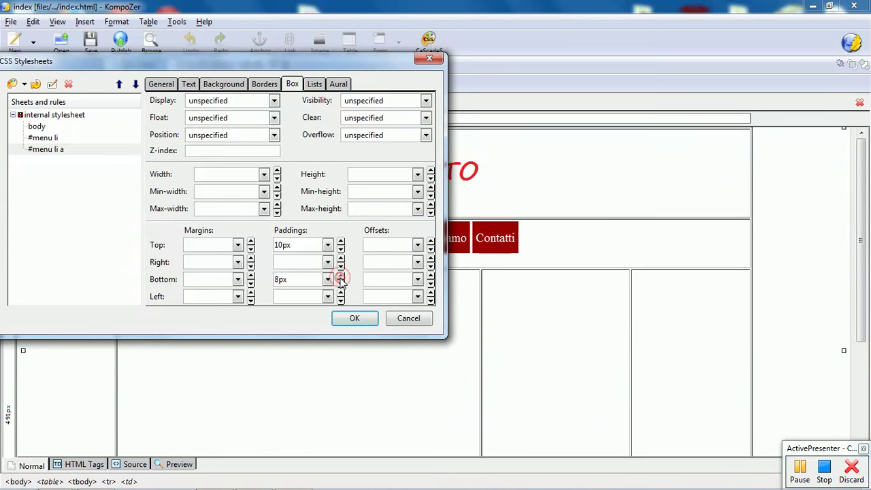
{"action": "left_click", "coordinate": [340, 275]}
{"action": "left_click", "coordinate": [341, 284]}
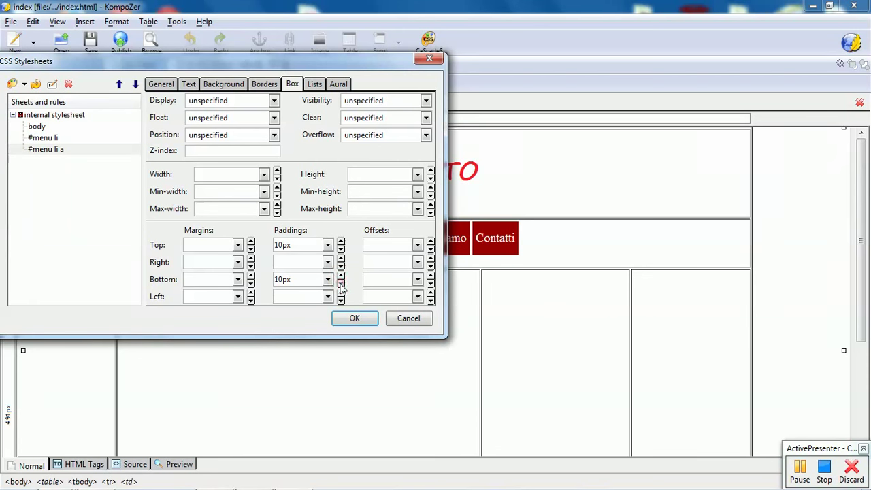
- Set the right and left paddings of the "#menu li a" rule to 20px each
{"action": "left_click", "coordinate": [340, 259]}
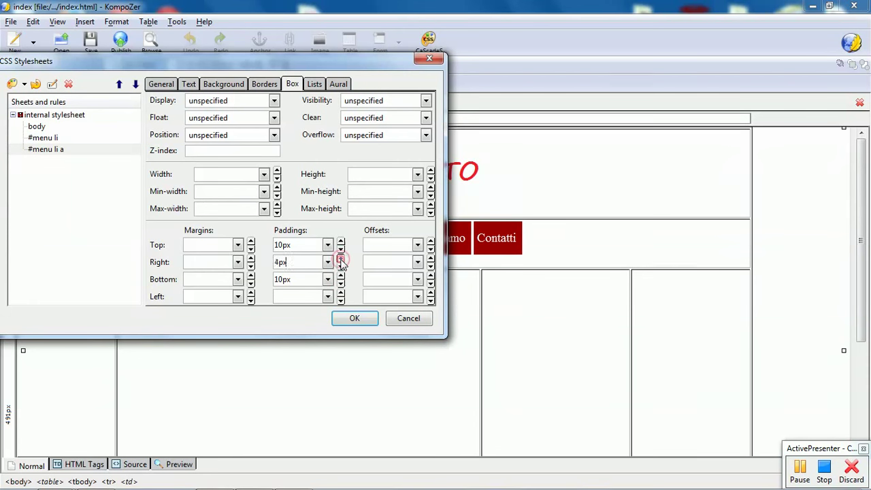
{"action": "left_click", "coordinate": [340, 259]}
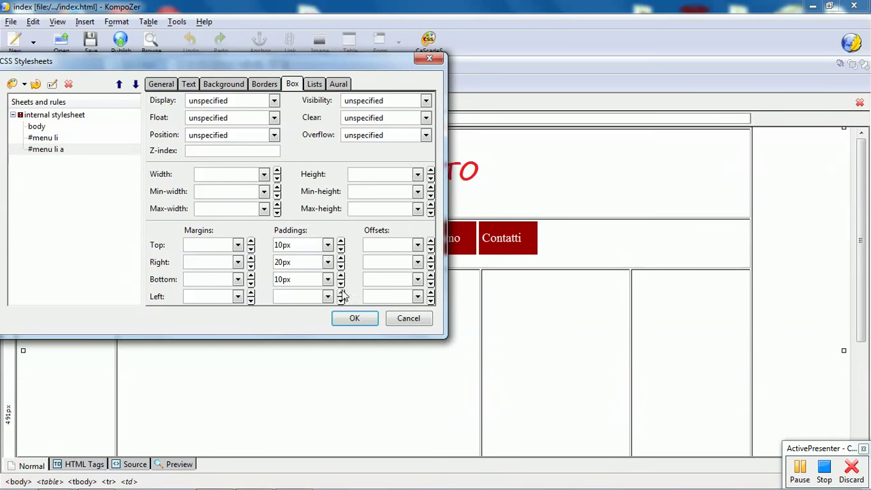
{"action": "left_click", "coordinate": [340, 293]}
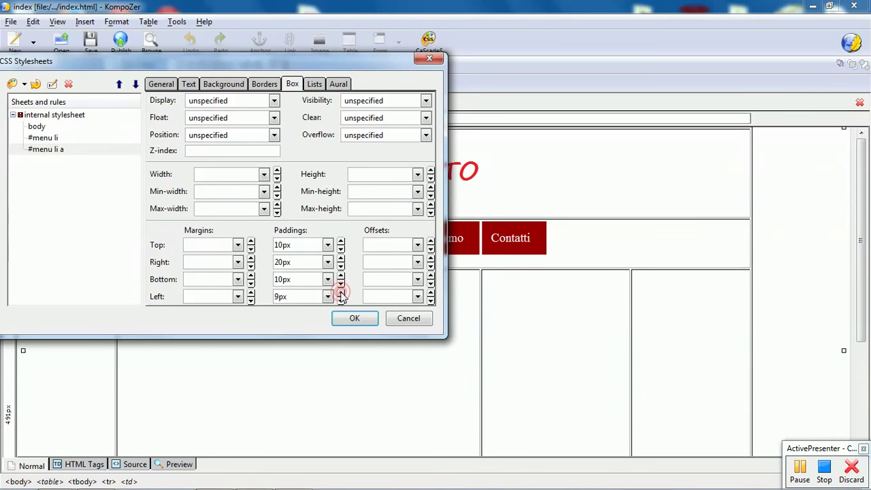
{"action": "left_click_drag", "start_coordinate": [340, 293], "coordinate": [340, 293]}
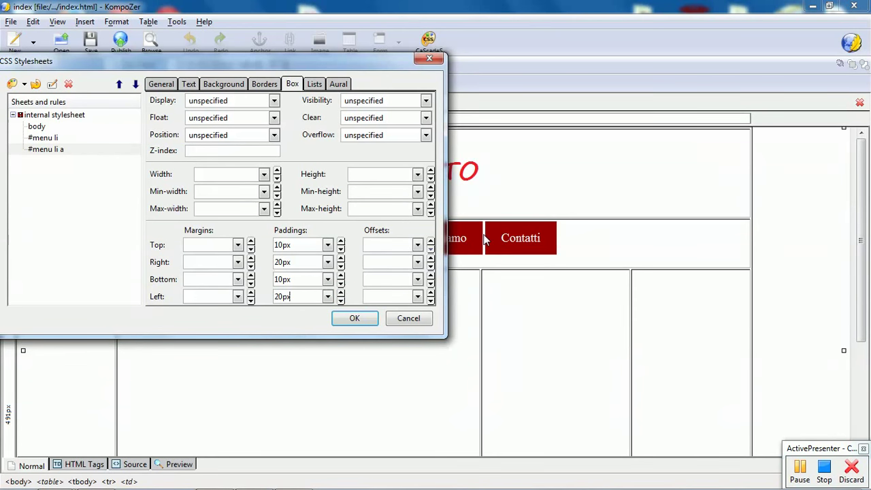
- Set the right margin of the "#menu li a" rule to -2px
{"action": "left_click_drag", "start_coordinate": [251, 261], "coordinate": [252, 261]}
{"action": "left_click", "coordinate": [250, 259]}
{"action": "left_click", "coordinate": [250, 259]}
{"action": "left_click", "coordinate": [250, 260]}
{"action": "left_click", "coordinate": [250, 259]}
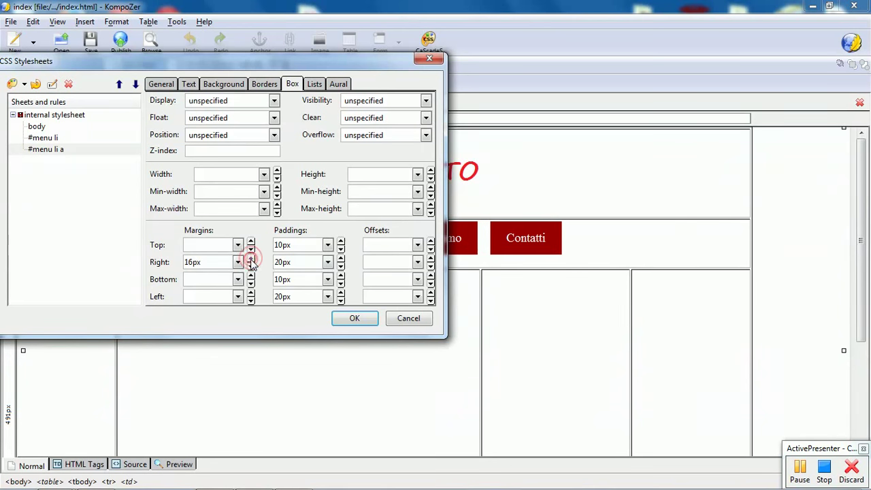
{"action": "left_click", "coordinate": [251, 267]}
{"action": "left_click", "coordinate": [251, 268]}
{"action": "left_click", "coordinate": [251, 268]}
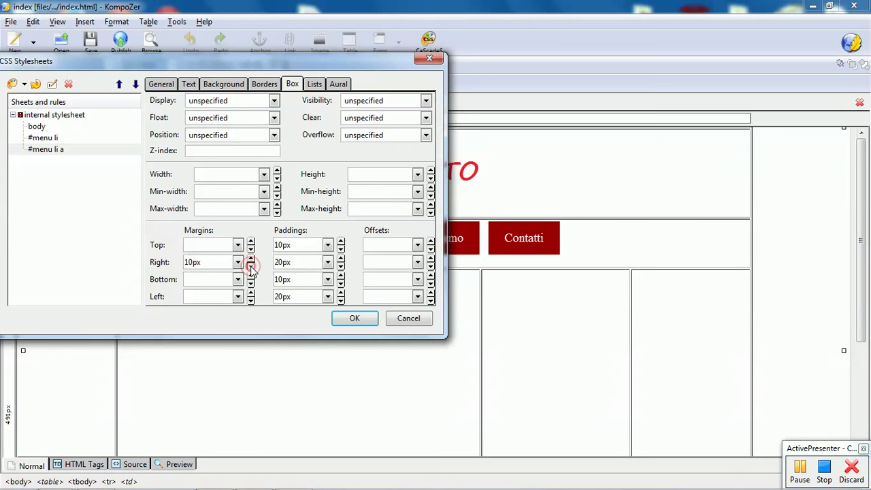
{"action": "left_click", "coordinate": [251, 267]}
{"action": "left_click", "coordinate": [251, 268]}
{"action": "left_click", "coordinate": [251, 267]}
{"action": "left_click", "coordinate": [251, 268]}
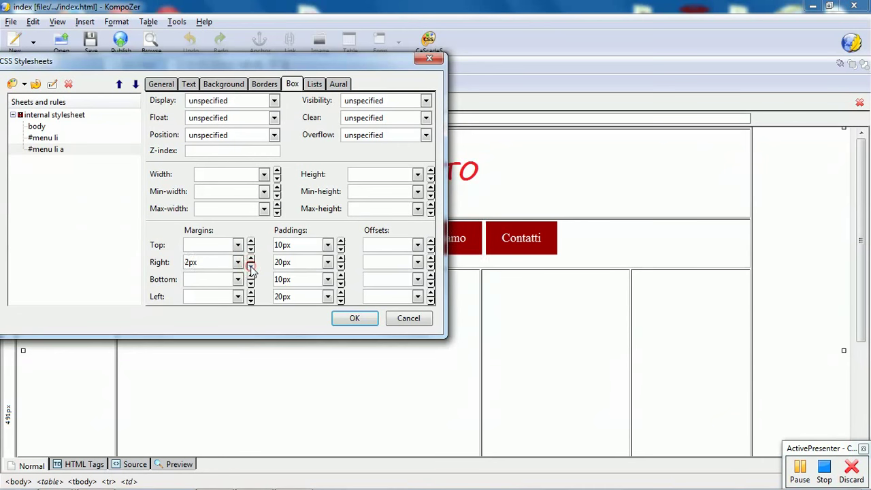
{"action": "left_click", "coordinate": [251, 267]}
{"action": "left_click", "coordinate": [251, 267]}
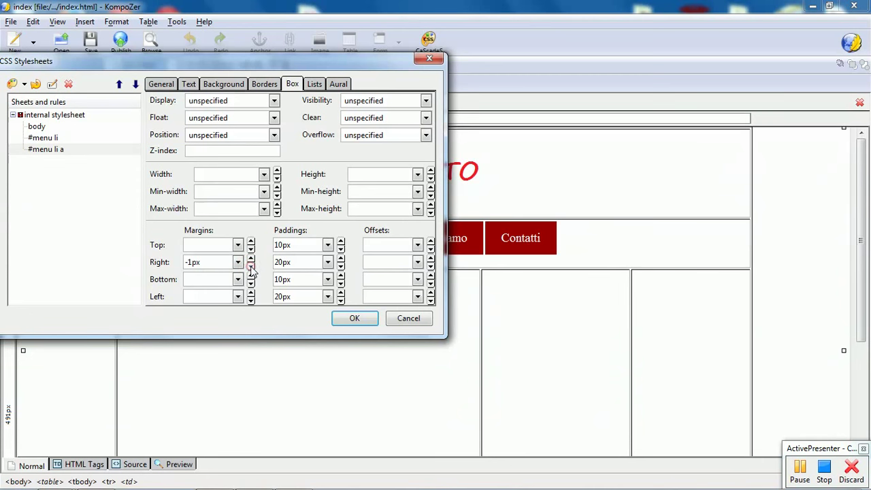
{"action": "left_click", "coordinate": [251, 268]}
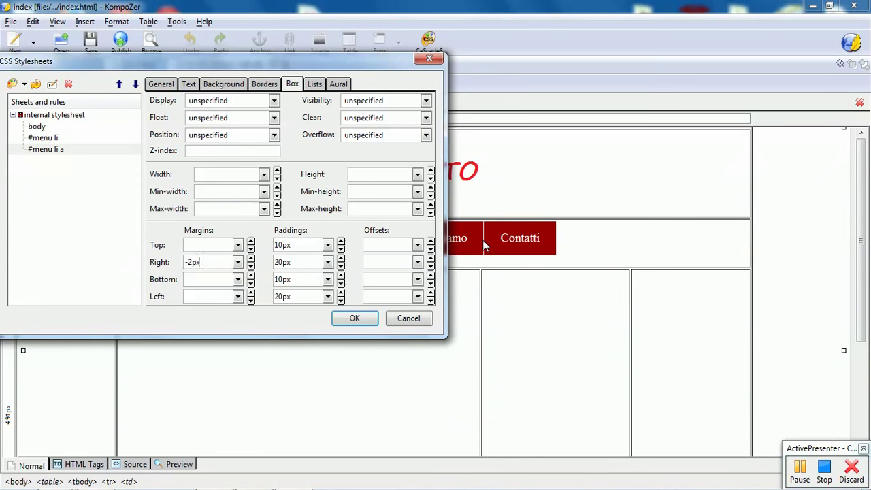
- Set the left margin of the "#menu li a" rule to -2px and apply the stylesheet changes
{"action": "left_click", "coordinate": [251, 300]}
{"action": "left_click", "coordinate": [250, 300]}
{"action": "left_click", "coordinate": [250, 301]}
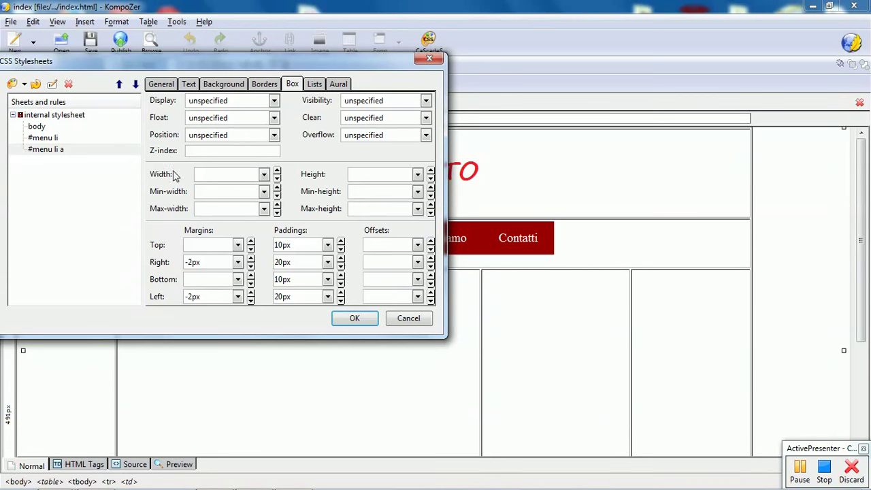
{"action": "left_click", "coordinate": [365, 324]}
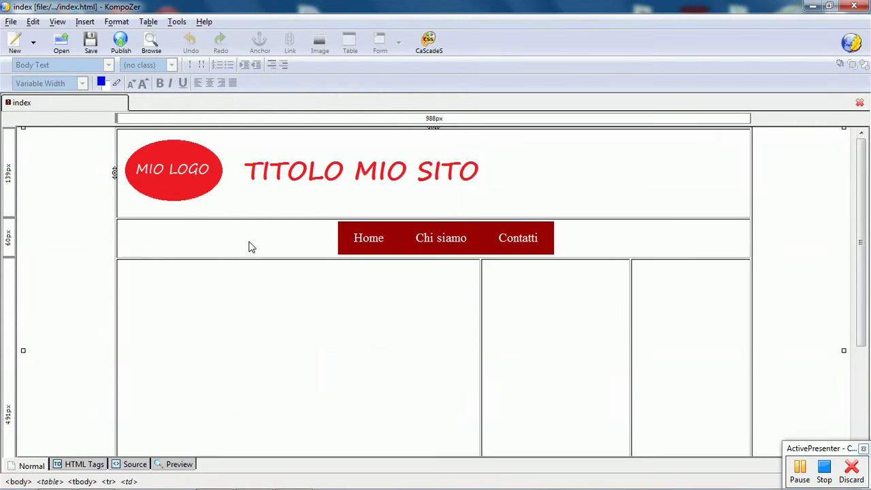
- Give the table row holding the menu the last-picked dark red #990000 as its background color
{"action": "right_click", "coordinate": [139, 239]}
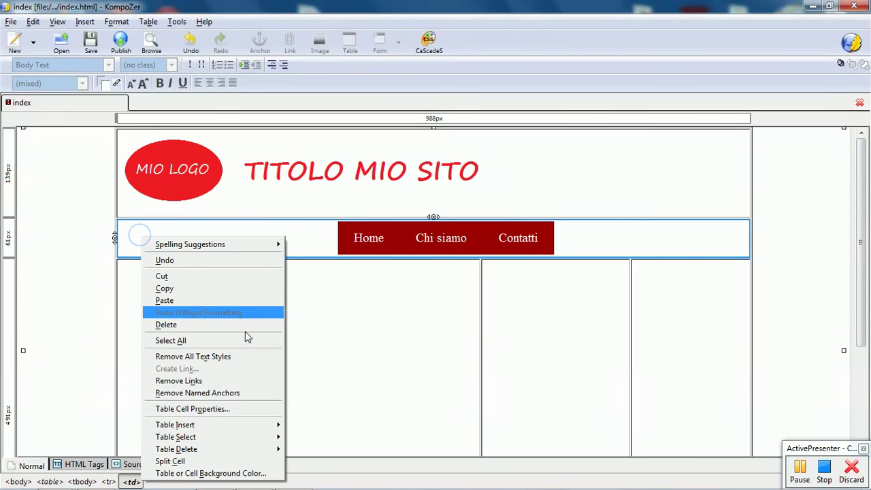
{"action": "left_click", "coordinate": [261, 408]}
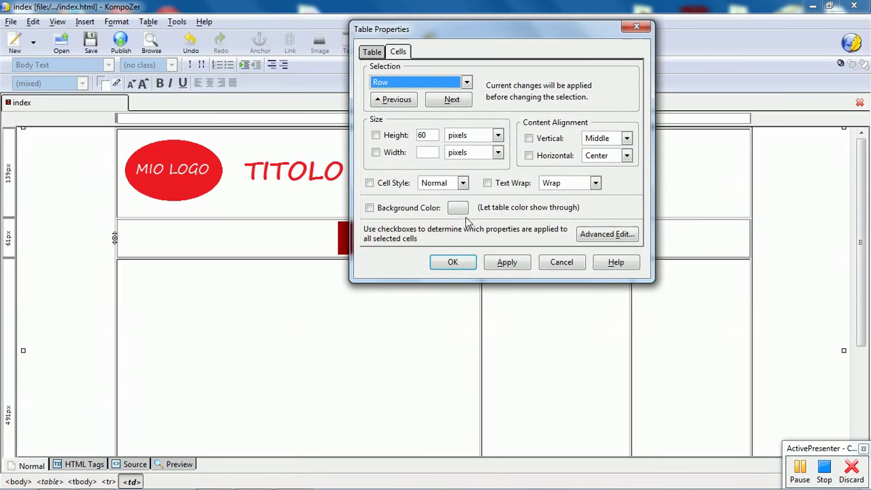
{"action": "left_click", "coordinate": [459, 209]}
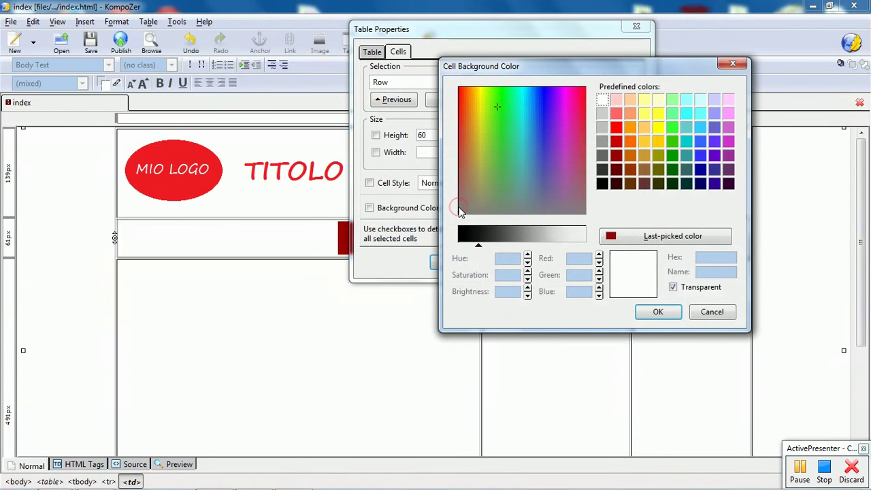
{"action": "left_click", "coordinate": [651, 238]}
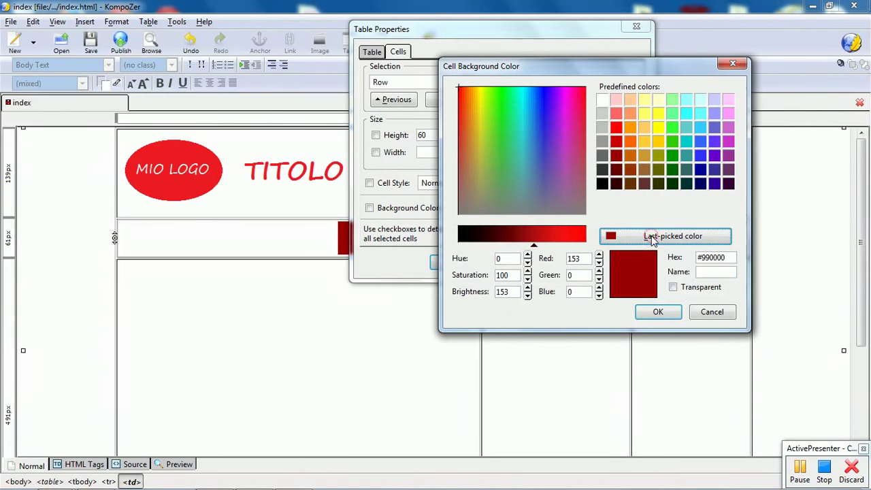
{"action": "left_click", "coordinate": [663, 313]}
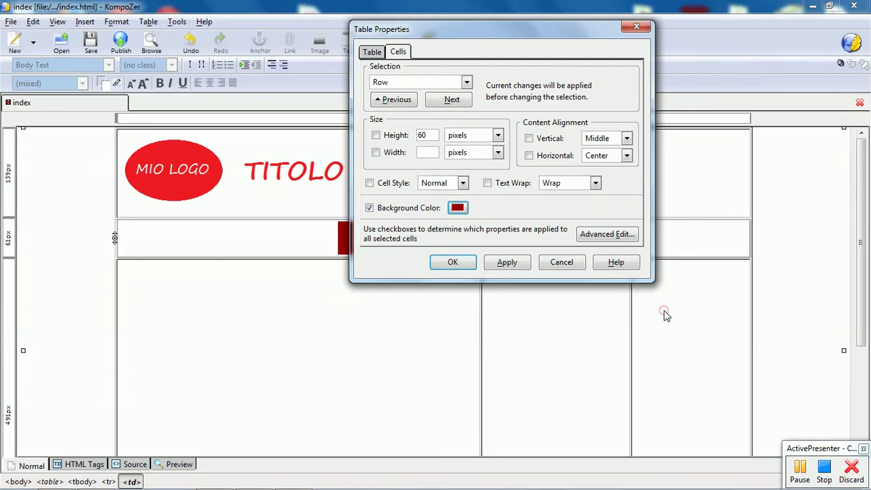
{"action": "left_click", "coordinate": [462, 267]}
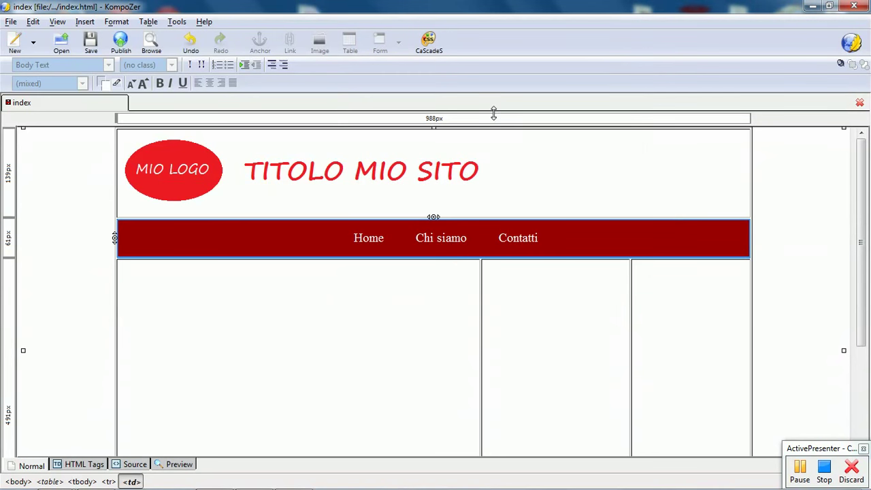
- Create a custom CSS style rule for "#menu li a:hover"
{"action": "left_click", "coordinate": [428, 42]}
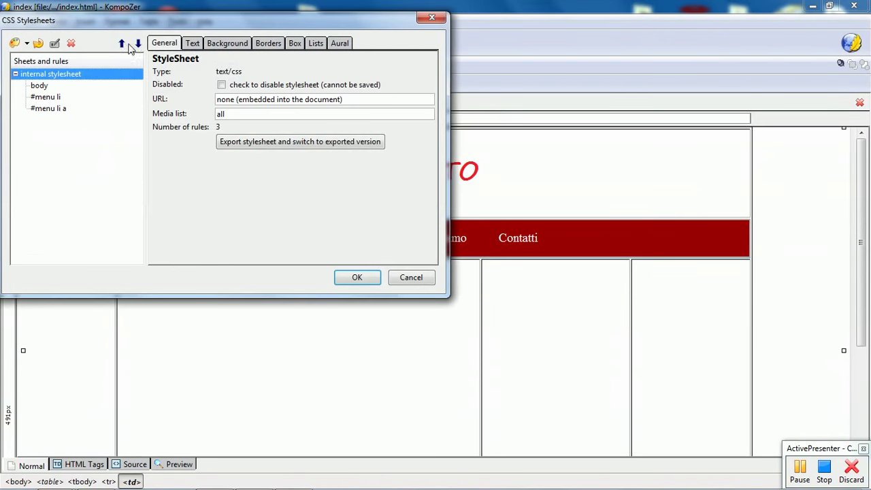
{"action": "left_click", "coordinate": [15, 44]}
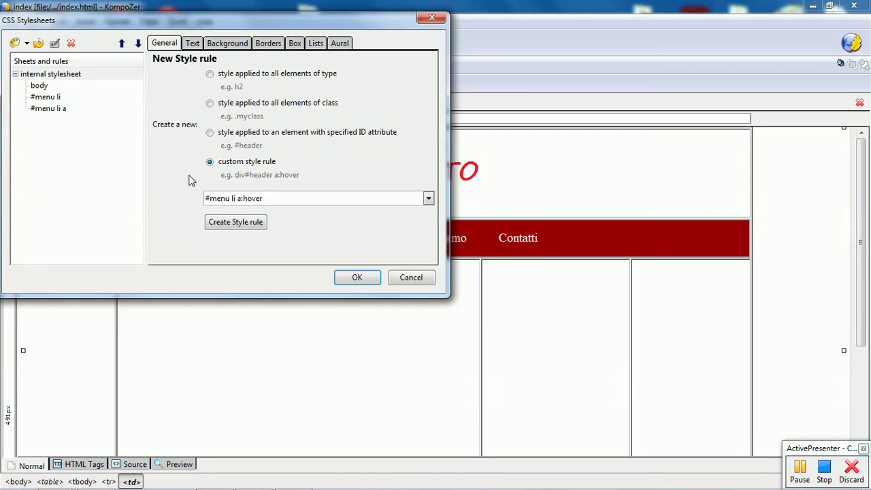
{"action": "left_click", "coordinate": [239, 224]}
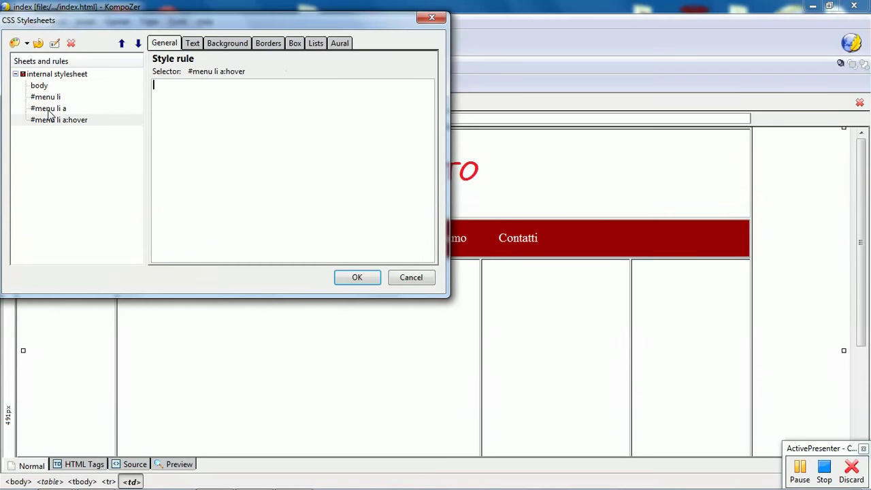
- Copy all declarations of the "#menu li a" rule into the "#menu li a:hover" rule
{"action": "left_click", "coordinate": [48, 111]}
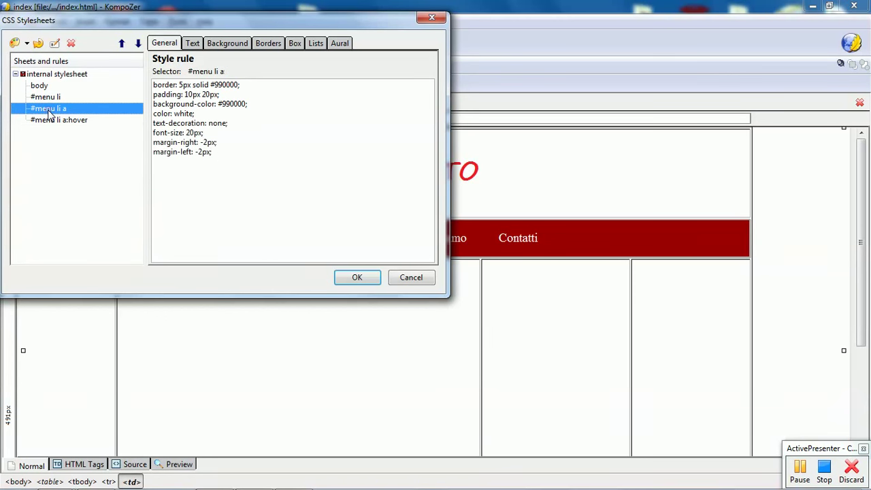
{"action": "left_click", "coordinate": [154, 85]}
{"action": "left_click_drag", "start_coordinate": [153, 84], "coordinate": [227, 159]}
{"action": "right_click", "coordinate": [185, 127]}
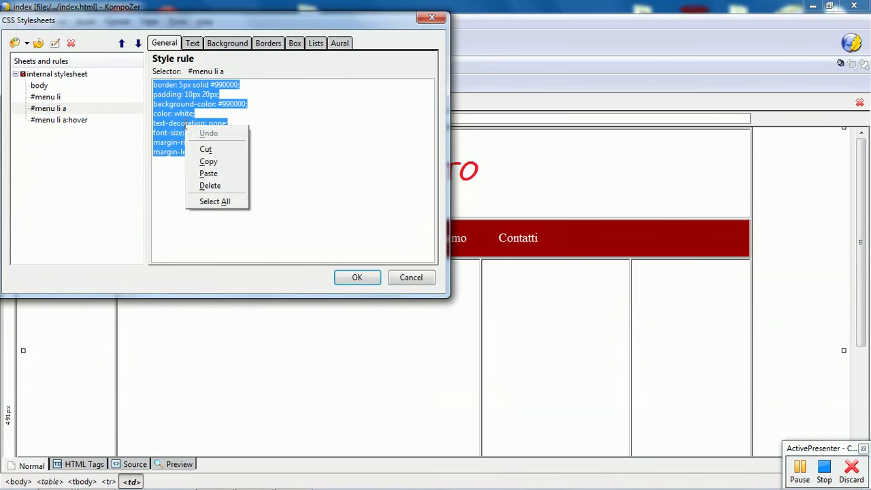
{"action": "left_click", "coordinate": [209, 162]}
{"action": "left_click", "coordinate": [61, 124]}
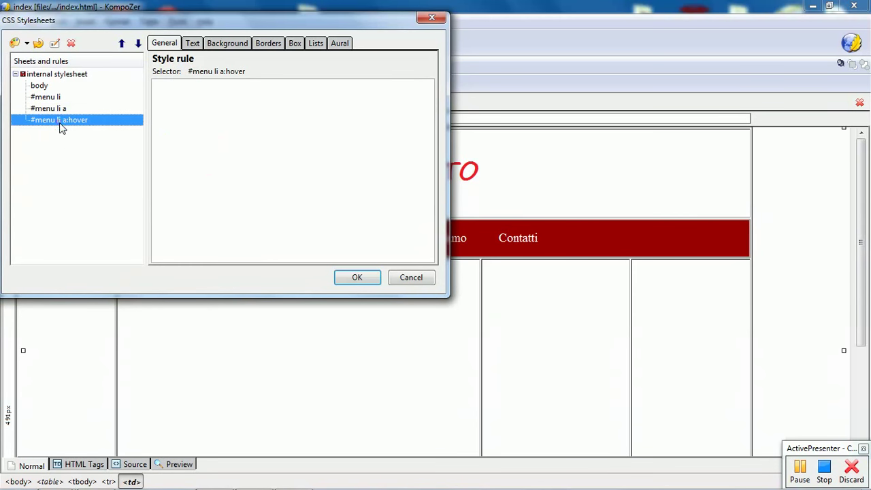
{"action": "right_click", "coordinate": [172, 88]}
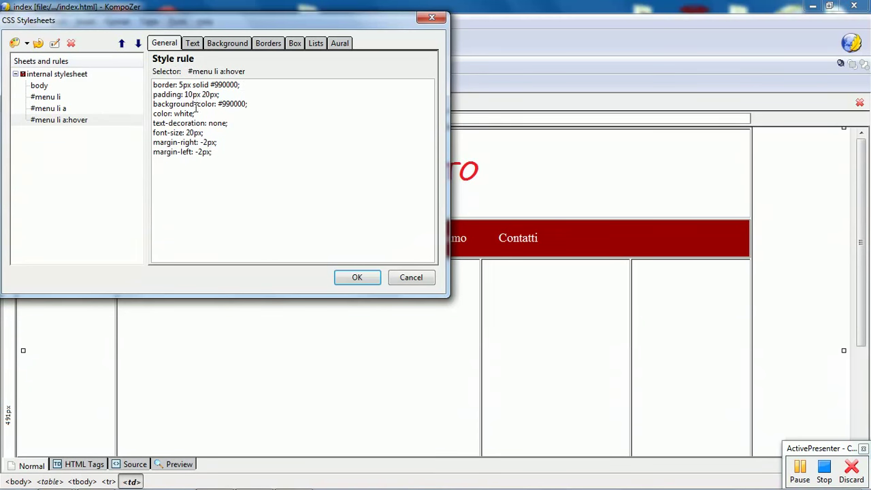
- Change the text decoration of the "#menu li a:hover" rule from none to underline
{"action": "left_click", "coordinate": [193, 45]}
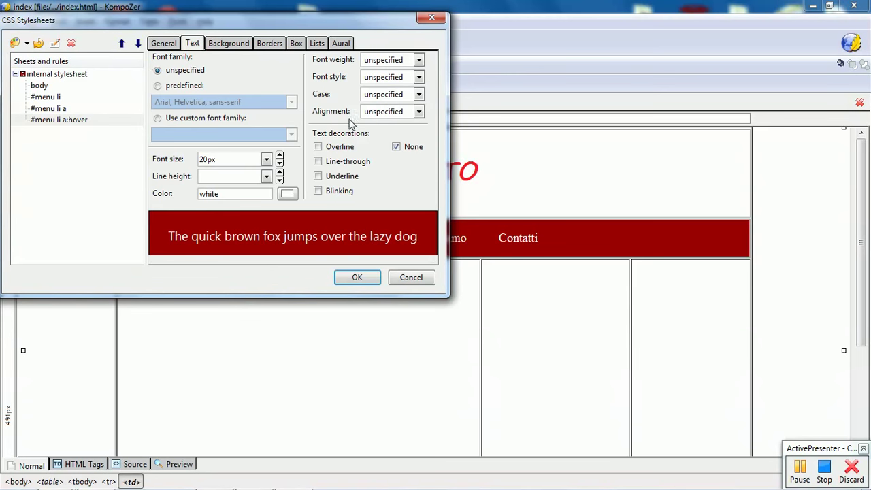
{"action": "left_click", "coordinate": [398, 149]}
{"action": "left_click", "coordinate": [317, 177]}
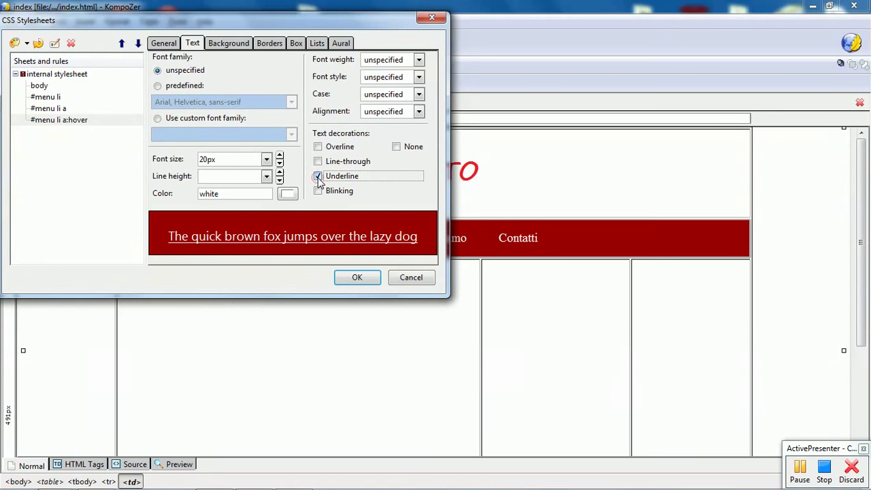
- Set the text color of the "#menu li a:hover" rule to dark blue #000099
{"action": "left_click", "coordinate": [288, 194]}
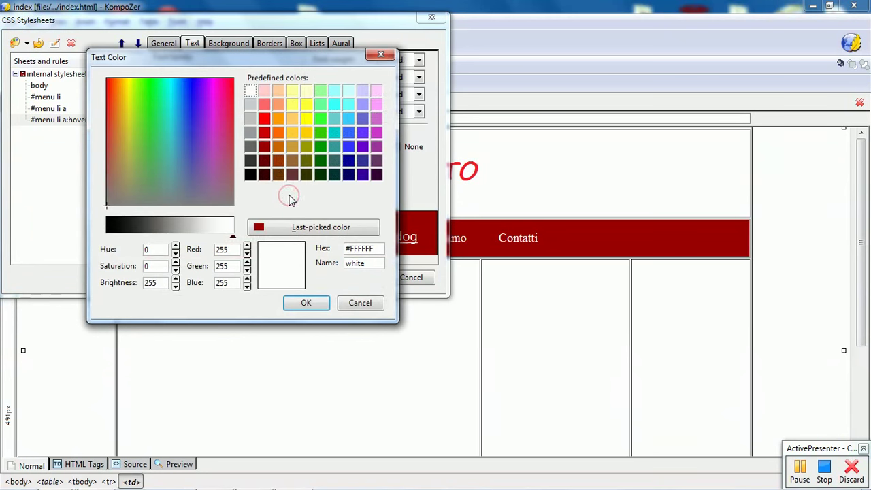
{"action": "left_click", "coordinate": [362, 160]}
{"action": "left_click", "coordinate": [363, 147]}
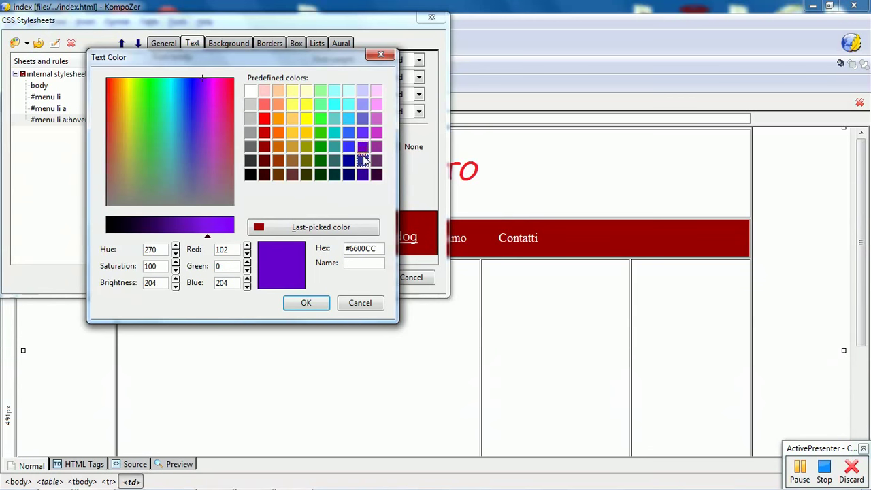
{"action": "left_click", "coordinate": [363, 160]}
{"action": "left_click", "coordinate": [351, 161]}
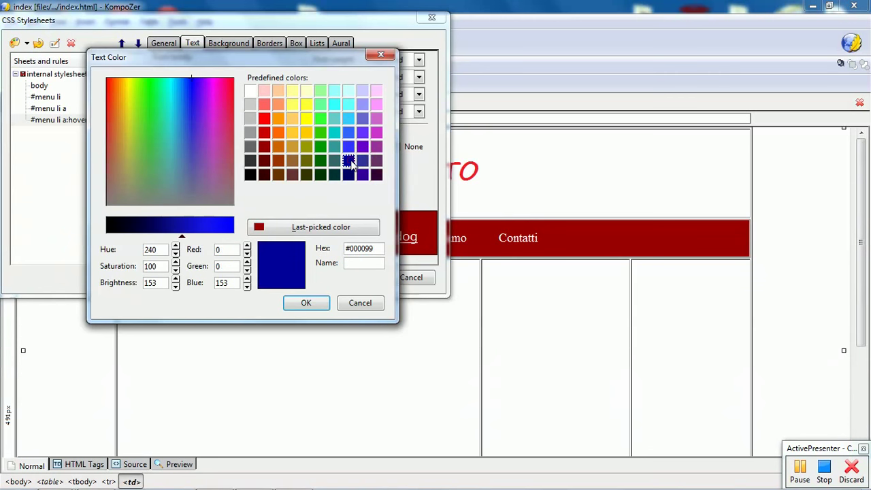
{"action": "left_click", "coordinate": [348, 146]}
{"action": "left_click", "coordinate": [348, 174]}
{"action": "left_click", "coordinate": [306, 304]}
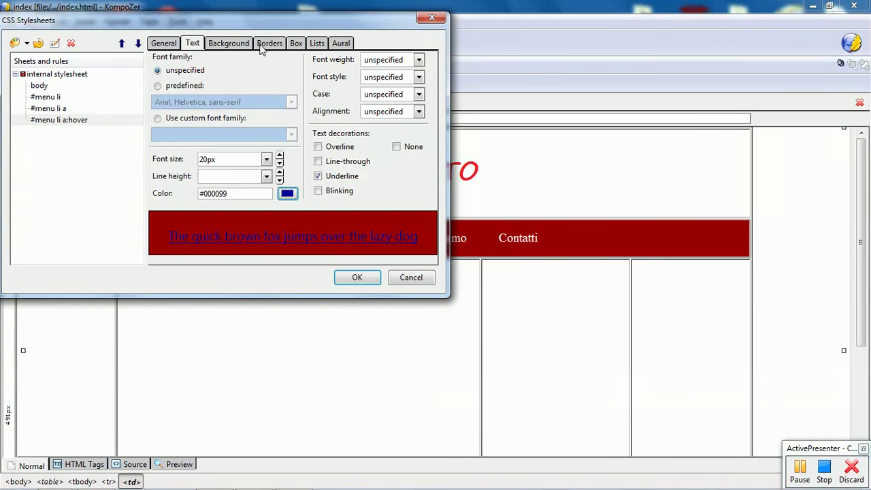
- Set the background color of the "#menu li a:hover" rule to light grey #cccccc
{"action": "left_click", "coordinate": [238, 43]}
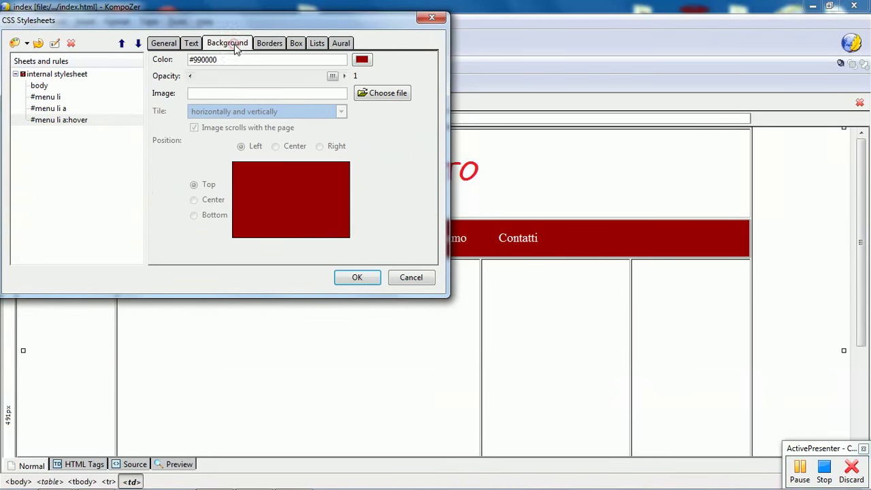
{"action": "left_click", "coordinate": [362, 60]}
{"action": "left_click", "coordinate": [250, 104]}
{"action": "left_click", "coordinate": [306, 304]}
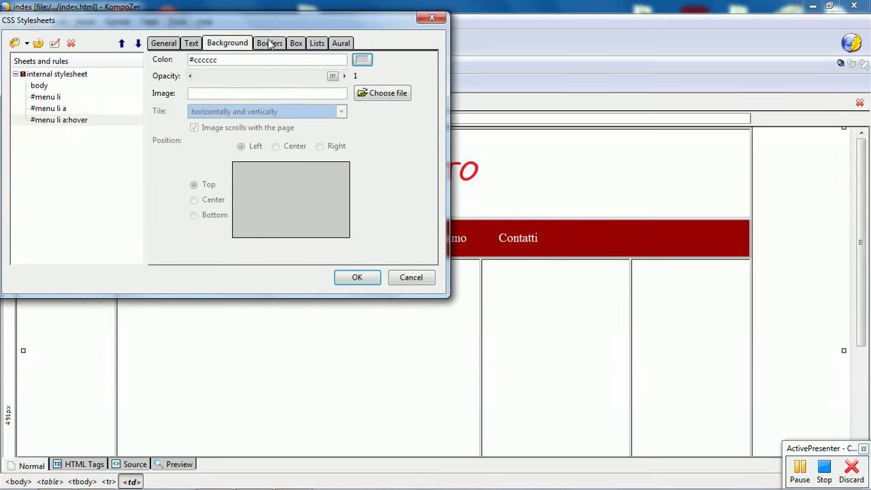
- Give the "#menu li a:hover" rule an inset border in light grey #cccccc and apply the stylesheet changes
{"action": "left_click", "coordinate": [270, 44]}
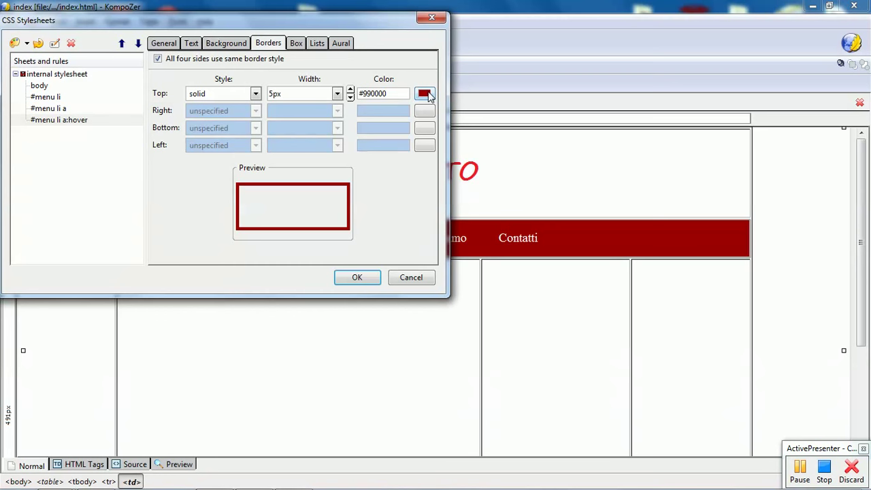
{"action": "left_click", "coordinate": [427, 94]}
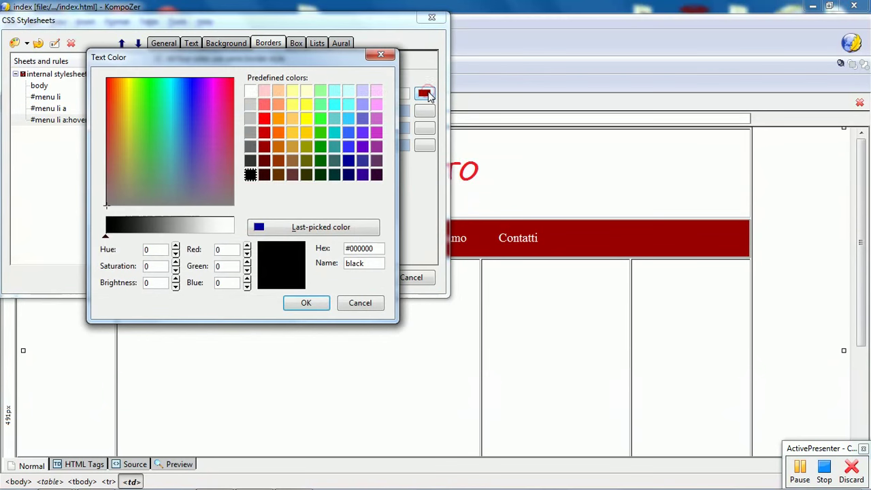
{"action": "left_click", "coordinate": [251, 104]}
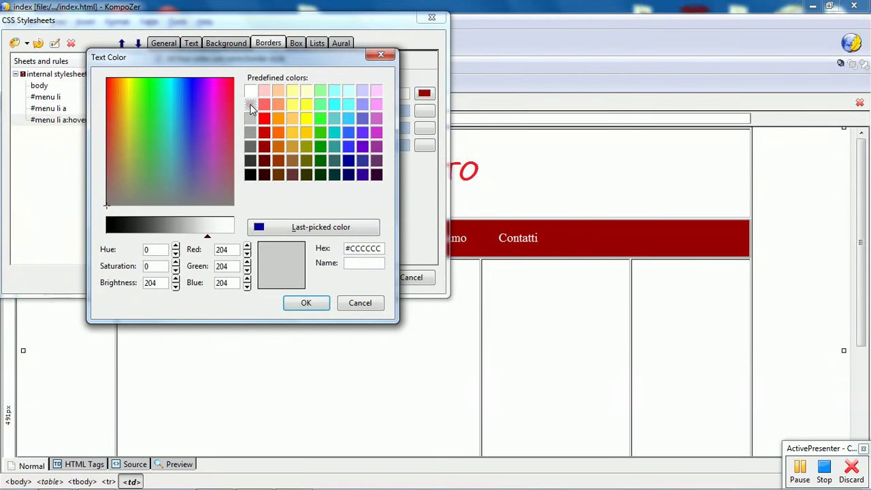
{"action": "left_click", "coordinate": [311, 306]}
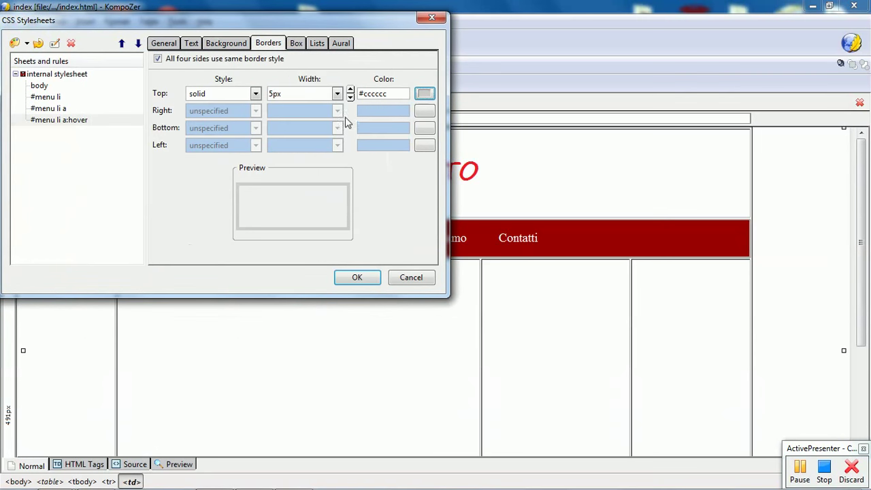
{"action": "left_click", "coordinate": [256, 94]}
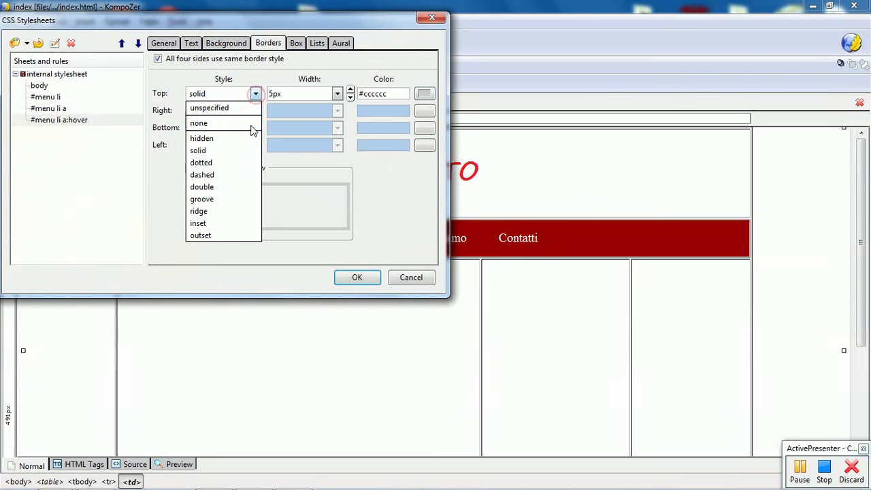
{"action": "left_click", "coordinate": [230, 225]}
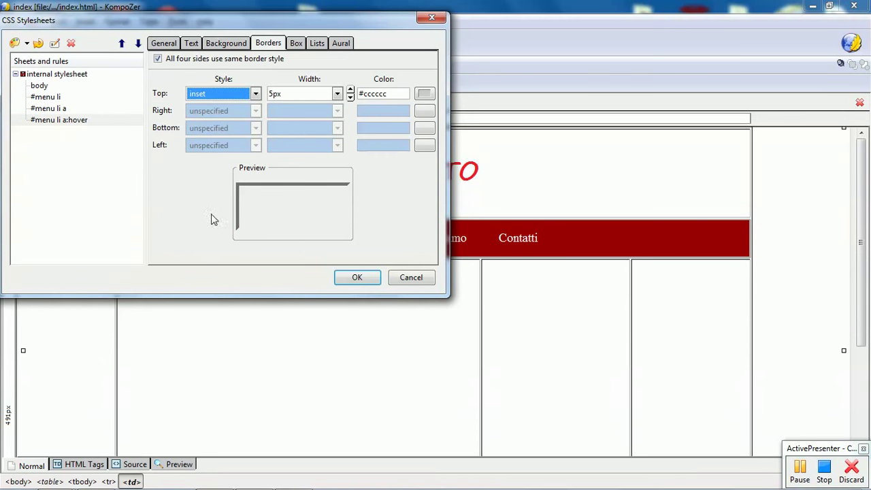
{"action": "left_click", "coordinate": [356, 281]}
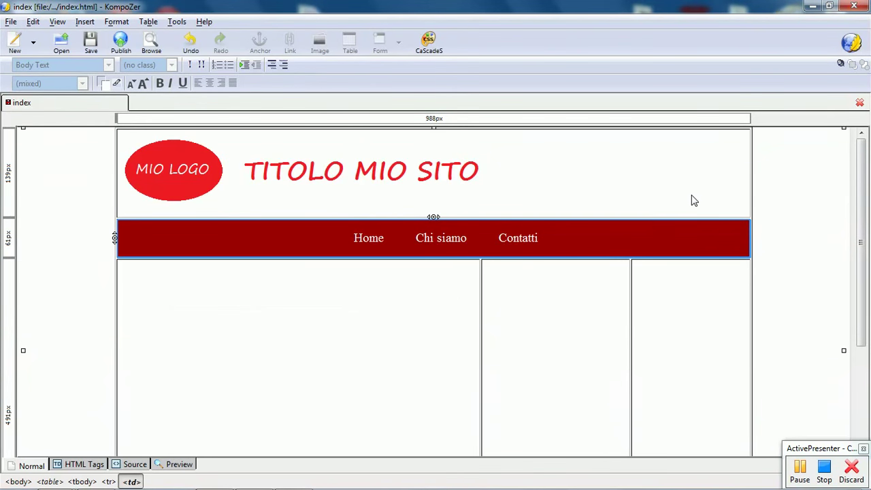
- Resize the three columns below the menu so that both outer columns are 160 px and the middle one 652 px wide
{"action": "mouse_move", "coordinate": [861, 234]}
{"action": "left_mouse_down"}
{"action": "mouse_move", "coordinate": [868, 327]}
{"action": "mouse_move", "coordinate": [870, 223]}
{"action": "left_mouse_up"}
{"action": "left_click", "coordinate": [316, 339]}
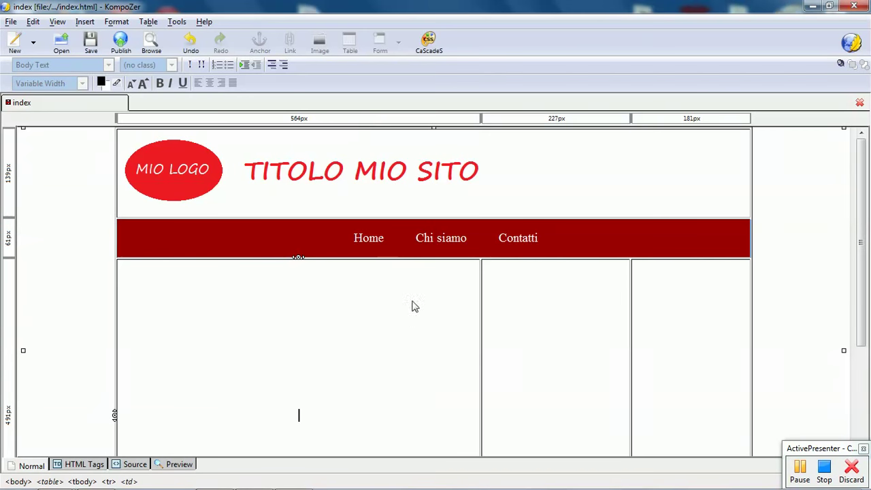
{"action": "left_click_drag", "start_coordinate": [864, 266], "coordinate": [869, 231]}
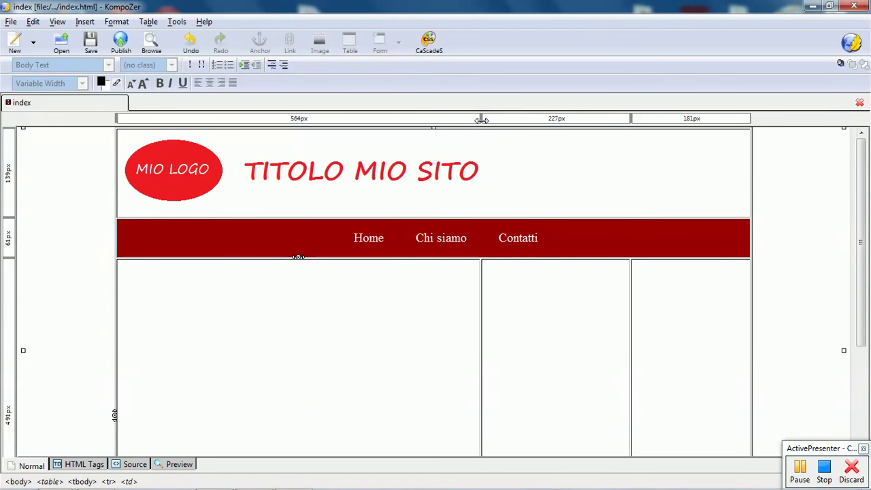
{"action": "left_click_drag", "start_coordinate": [481, 119], "coordinate": [224, 139]}
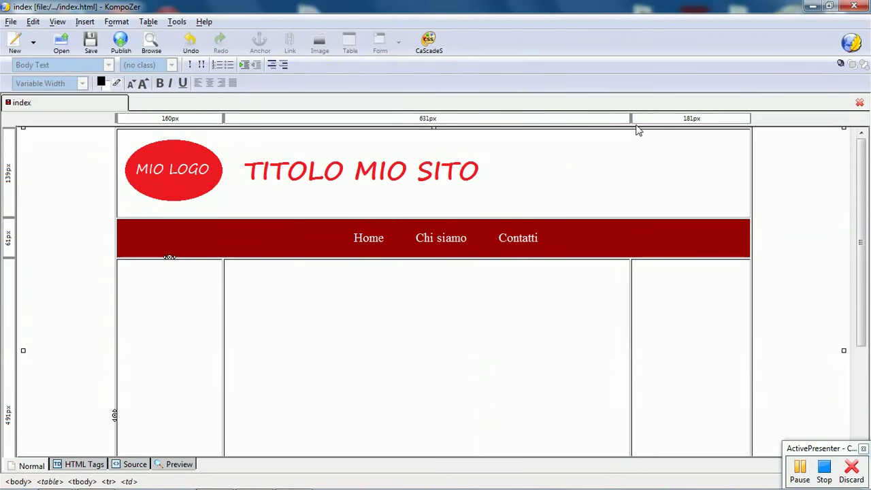
{"action": "mouse_move", "coordinate": [629, 118]}
{"action": "left_mouse_down"}
{"action": "mouse_move", "coordinate": [651, 118]}
{"action": "mouse_move", "coordinate": [643, 119]}
{"action": "left_mouse_up"}
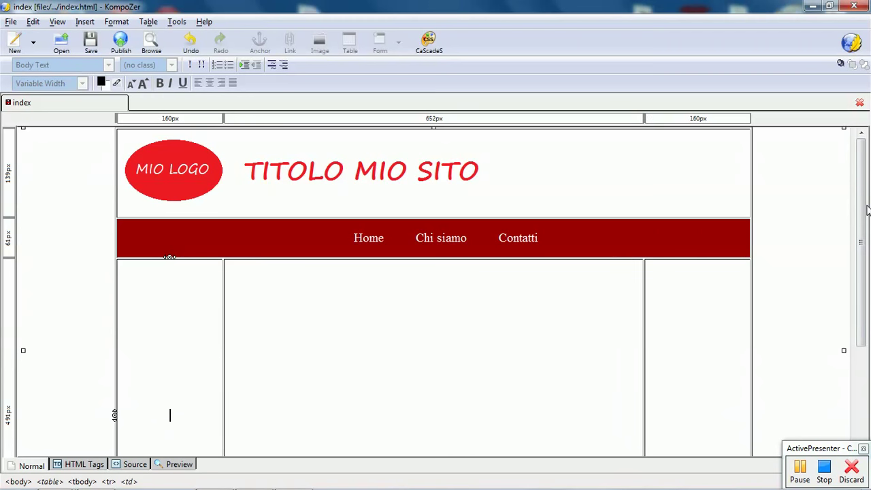
- Insert a 2 x 2 table in the wide middle cell below the menu
{"action": "left_click_drag", "start_coordinate": [864, 204], "coordinate": [869, 367]}
{"action": "scroll", "coordinate": [869, 367], "scroll_direction": "up", "scroll_amount": 5}
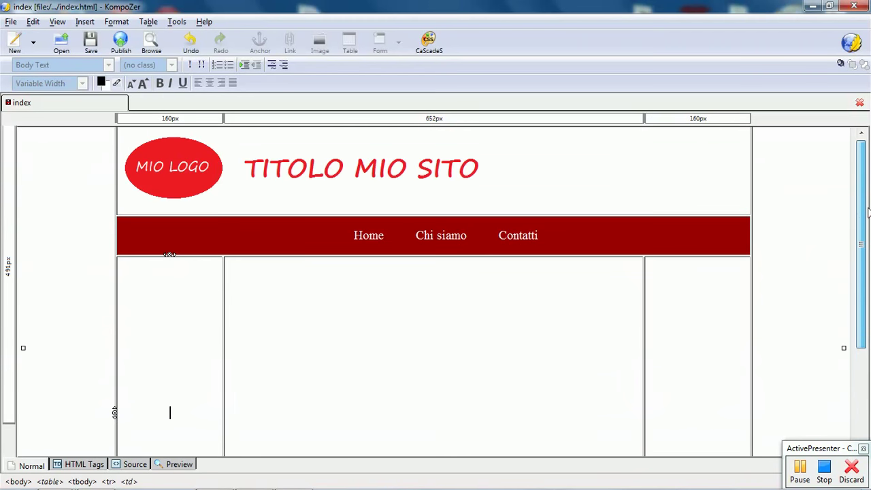
{"action": "left_click", "coordinate": [347, 372]}
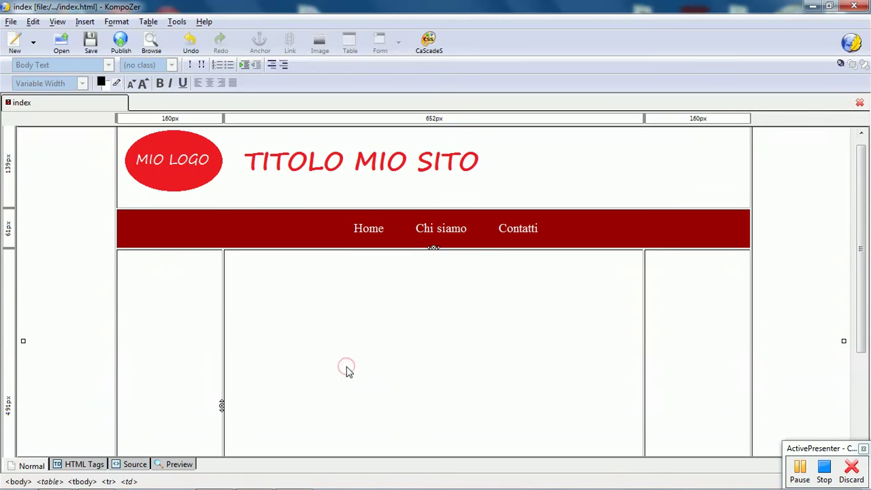
{"action": "left_click", "coordinate": [86, 23]}
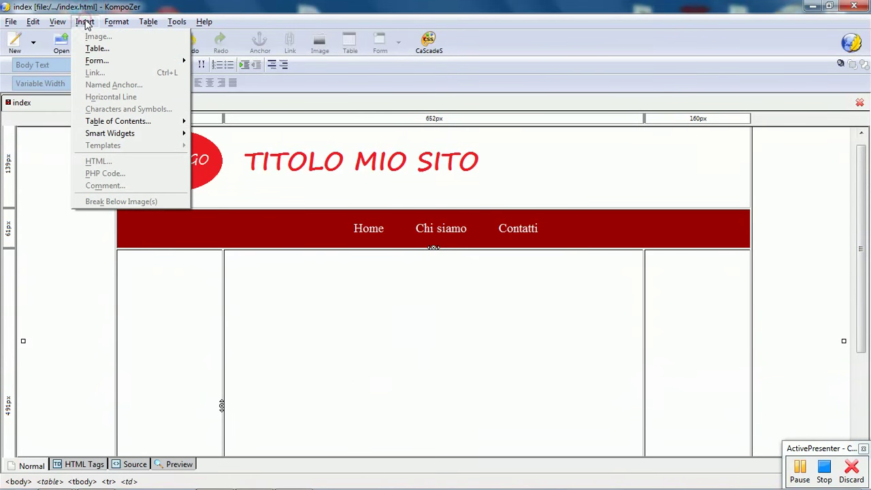
{"action": "left_click", "coordinate": [96, 49]}
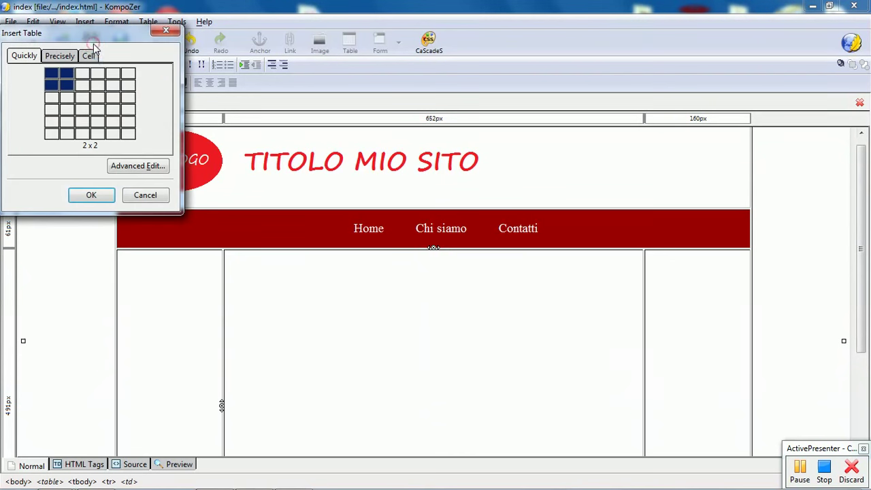
{"action": "left_click", "coordinate": [112, 121]}
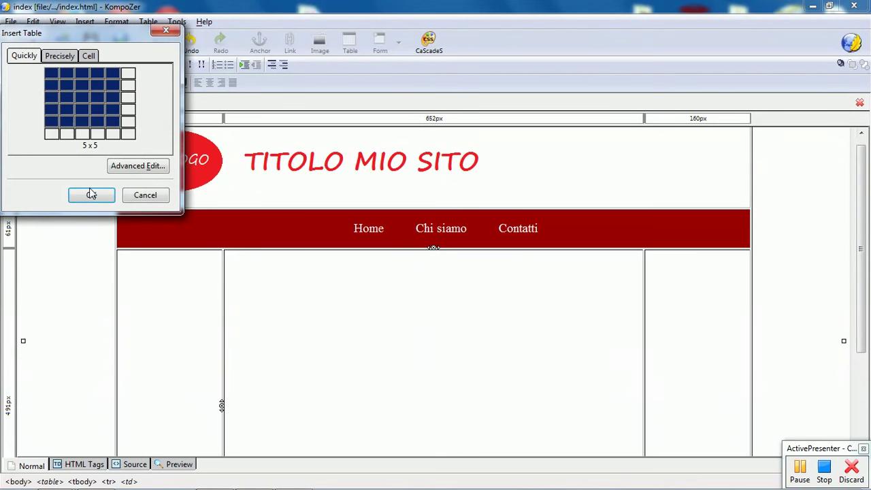
{"action": "left_click", "coordinate": [67, 86]}
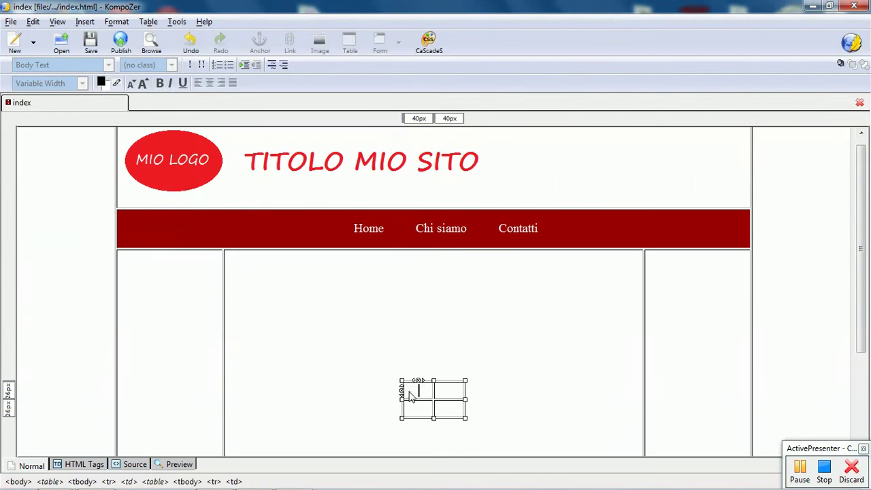
- Enlarge the new 2 x 2 table to about 286 px wide and 192 px high
{"action": "left_click_drag", "start_coordinate": [400, 379], "coordinate": [317, 303]}
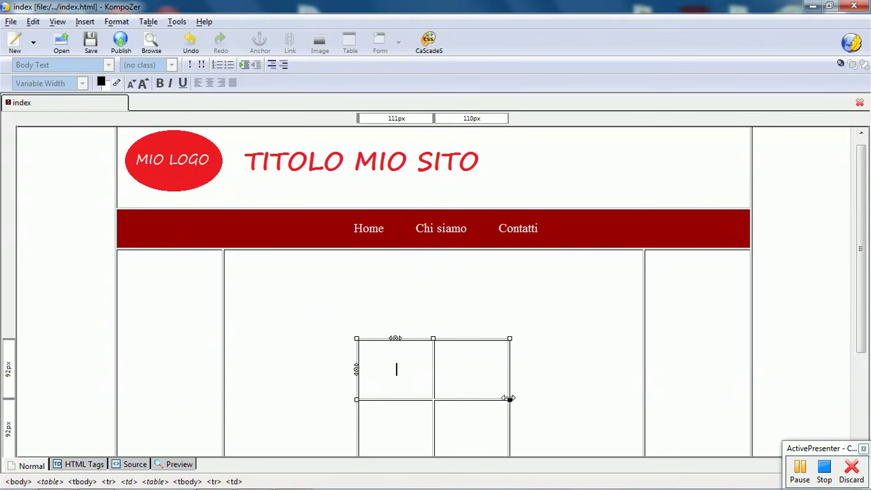
{"action": "left_click_drag", "start_coordinate": [509, 402], "coordinate": [538, 402]}
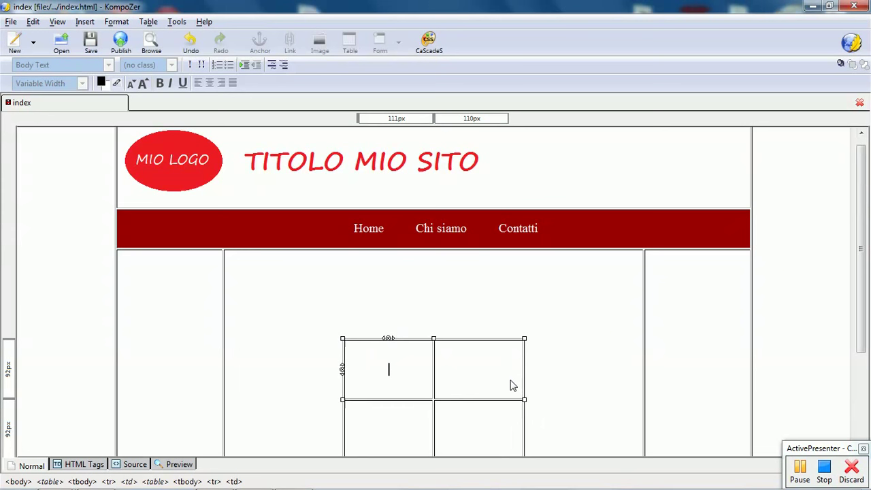
- Set the border, cell spacing and cell padding of the 2 x 2 table to 0 pixels
{"action": "right_click", "coordinate": [401, 369]}
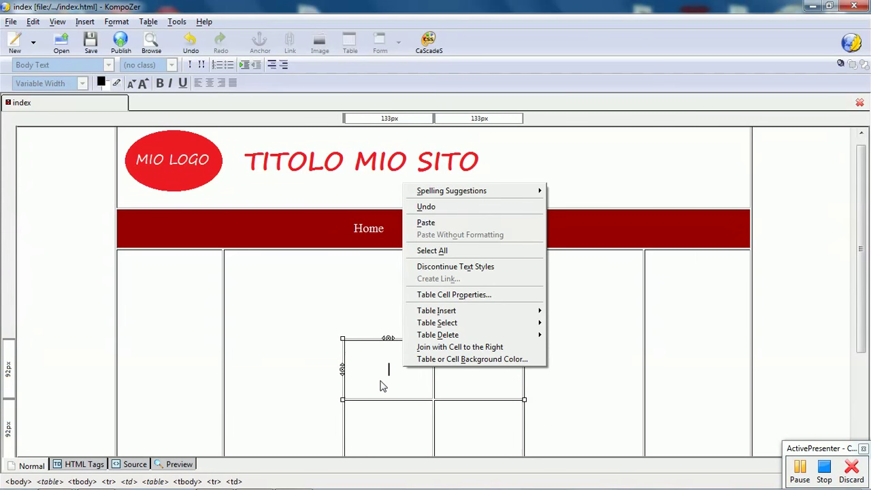
{"action": "left_click", "coordinate": [473, 297]}
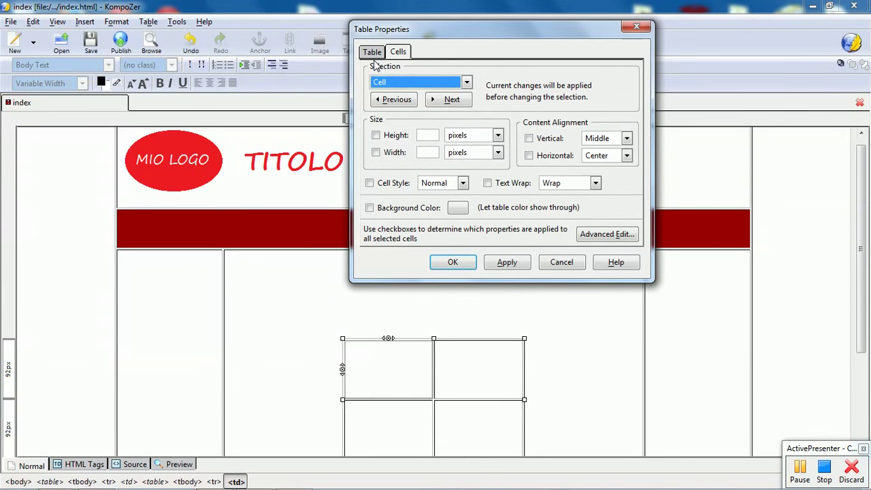
{"action": "left_click", "coordinate": [373, 54]}
{"action": "double_click", "coordinate": [413, 132]}
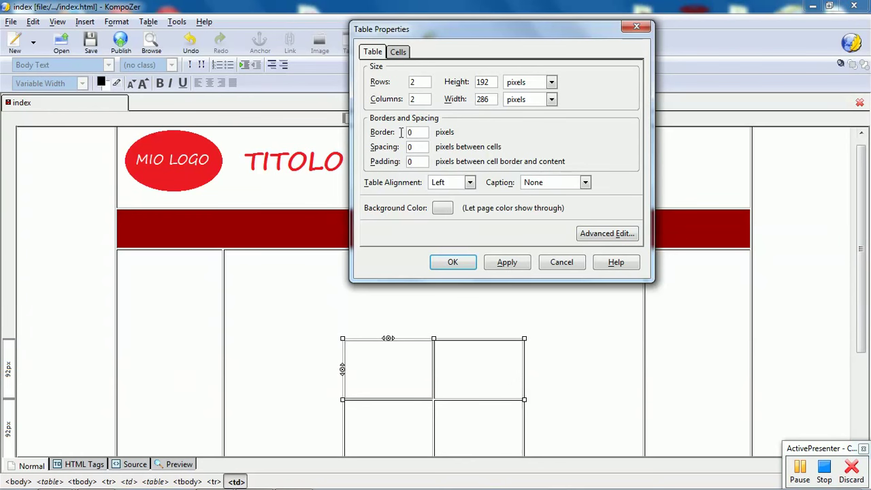
{"action": "left_click", "coordinate": [459, 263]}
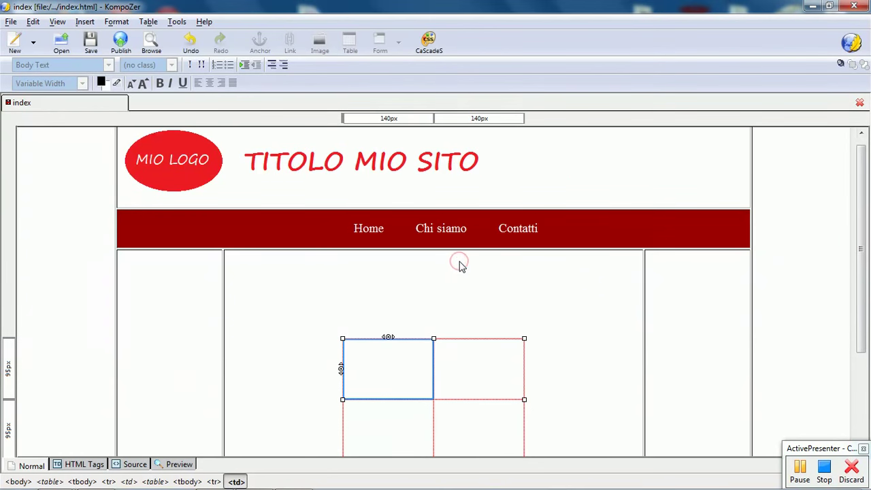
- Save the index page, preview it in the browser and test its Chi siamo link before closing the preview
{"action": "left_click_drag", "start_coordinate": [860, 249], "coordinate": [862, 302]}
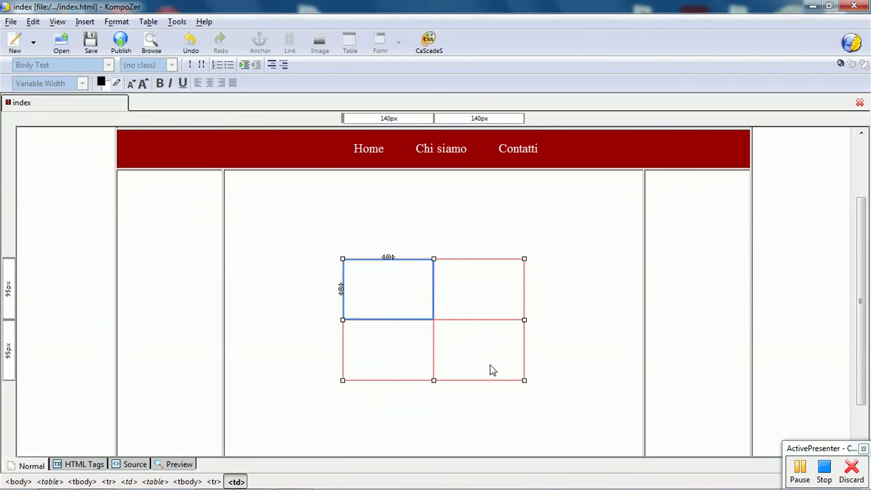
{"action": "left_click", "coordinate": [92, 49]}
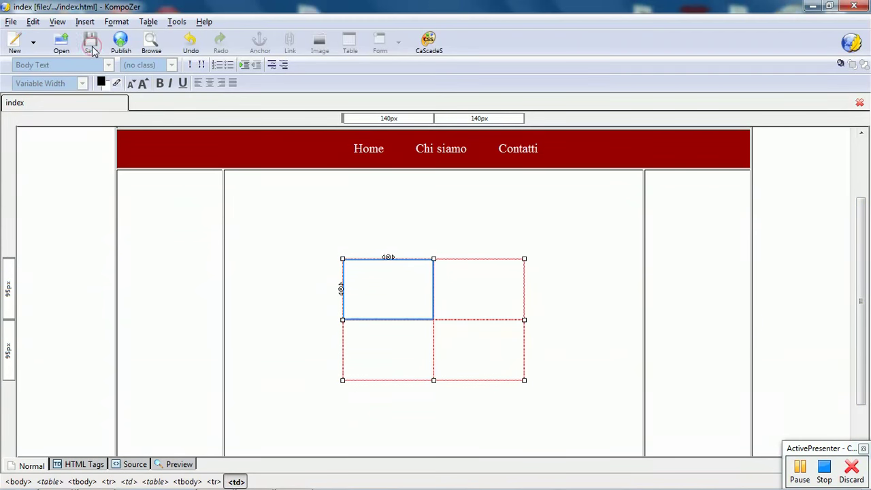
{"action": "left_click", "coordinate": [146, 51]}
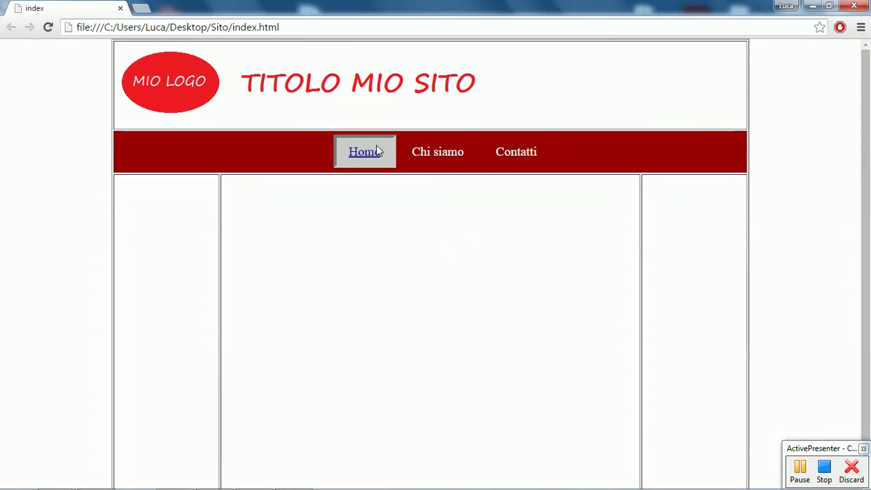
{"action": "left_click", "coordinate": [438, 159]}
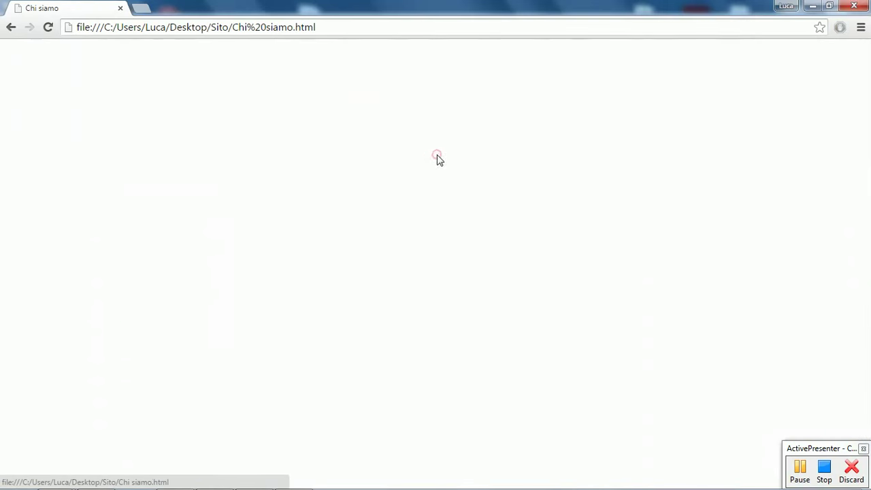
{"action": "left_click", "coordinate": [4, 29]}
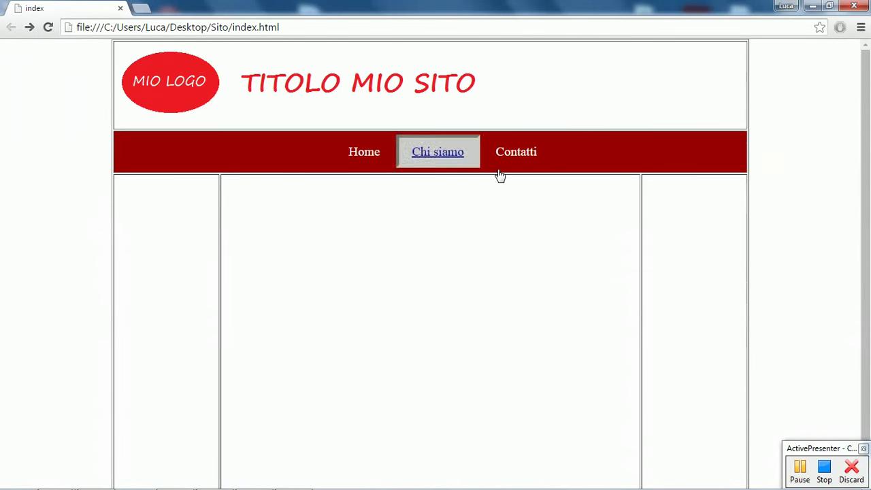
{"action": "left_click", "coordinate": [855, 6]}
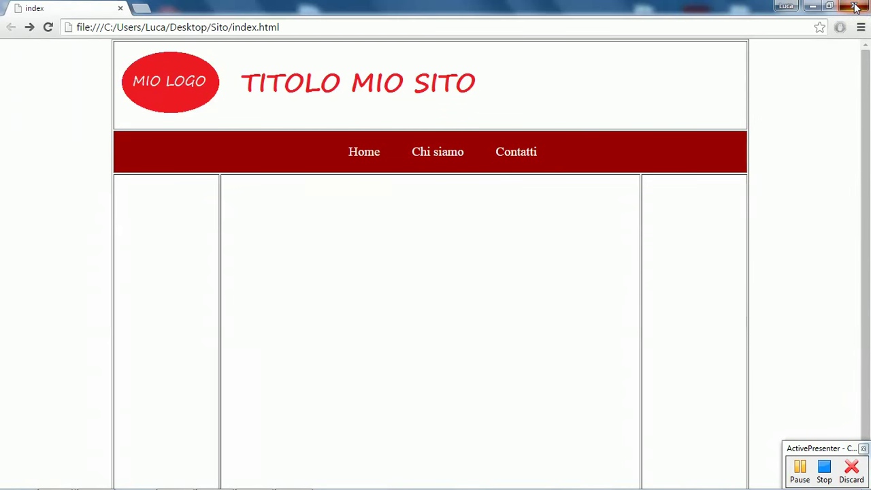
- Save a copy of the index page as Chi siamo in the Sito folder, replacing the existing file
{"action": "left_click", "coordinate": [11, 21]}
{"action": "left_click", "coordinate": [11, 21]}
{"action": "left_click", "coordinate": [32, 21]}
{"action": "left_click", "coordinate": [11, 22]}
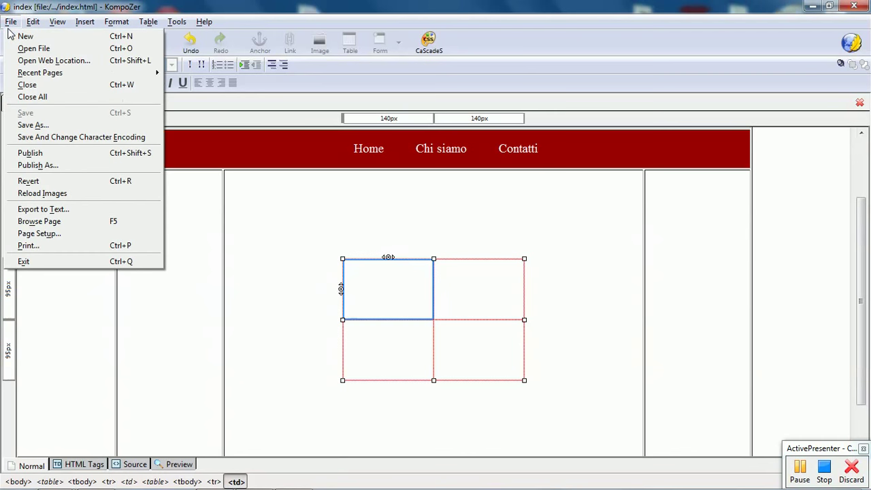
{"action": "left_click", "coordinate": [20, 126]}
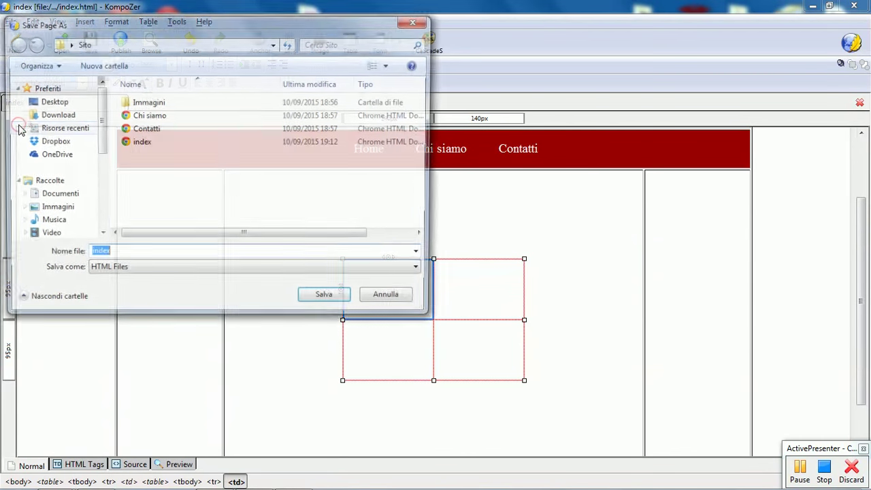
{"action": "left_click", "coordinate": [142, 117]}
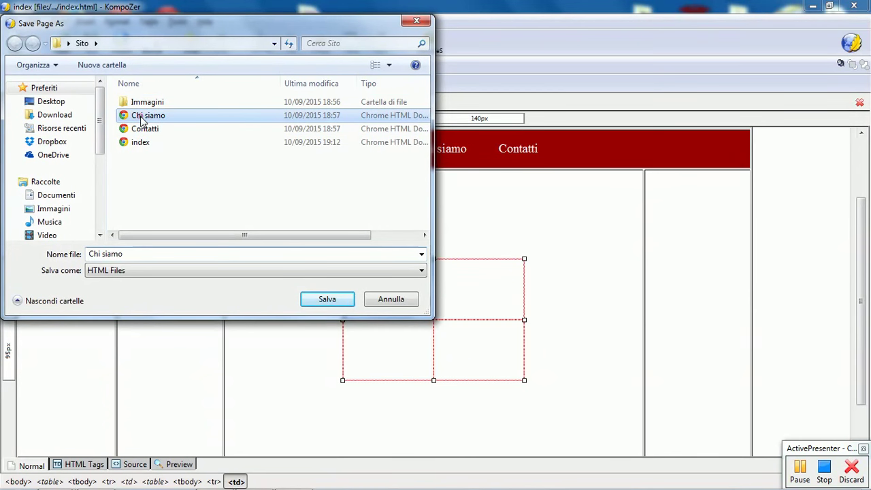
{"action": "left_click", "coordinate": [325, 300]}
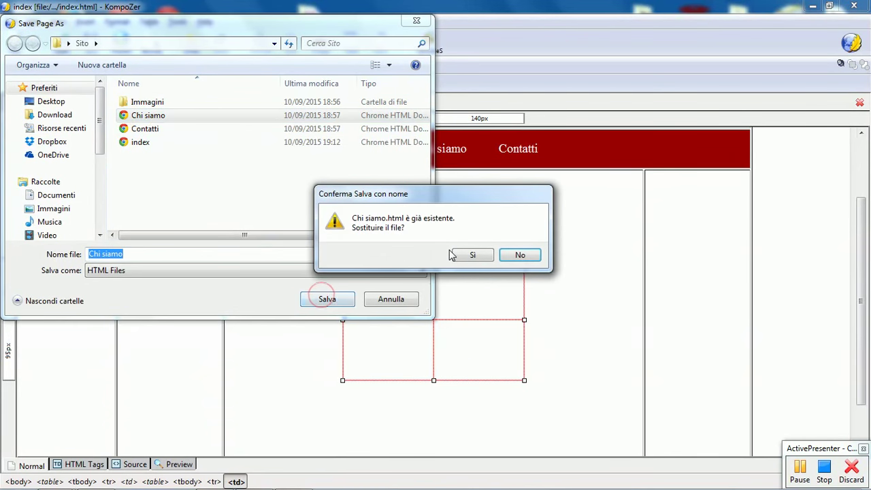
{"action": "left_click", "coordinate": [471, 256]}
- Save another copy of the page as Contatti, replacing the existing file, and close the editor
{"action": "left_click", "coordinate": [11, 21]}
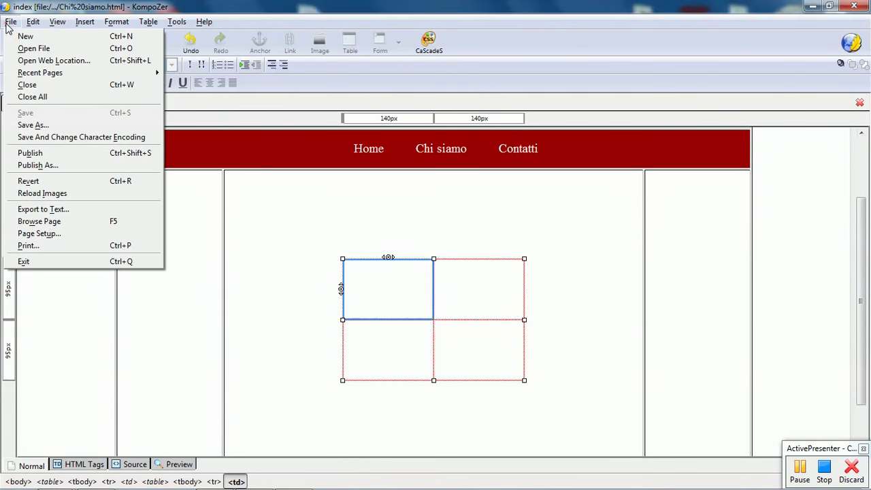
{"action": "left_click", "coordinate": [57, 126]}
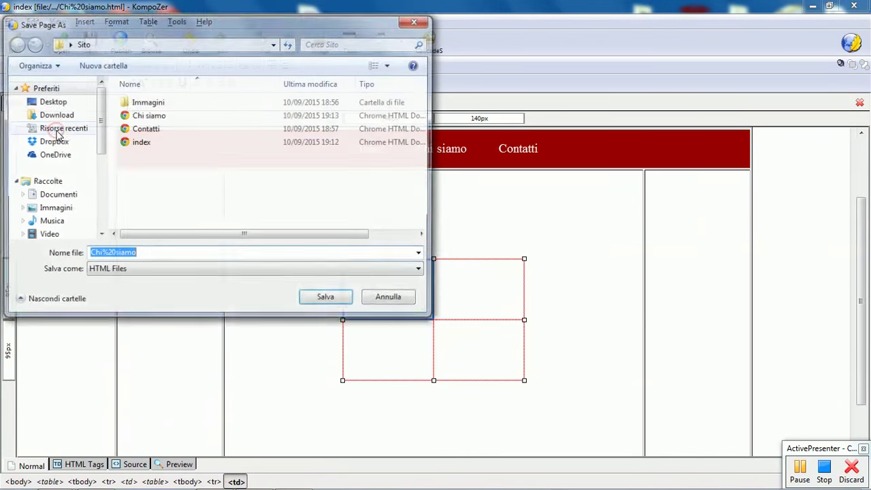
{"action": "left_click", "coordinate": [145, 129]}
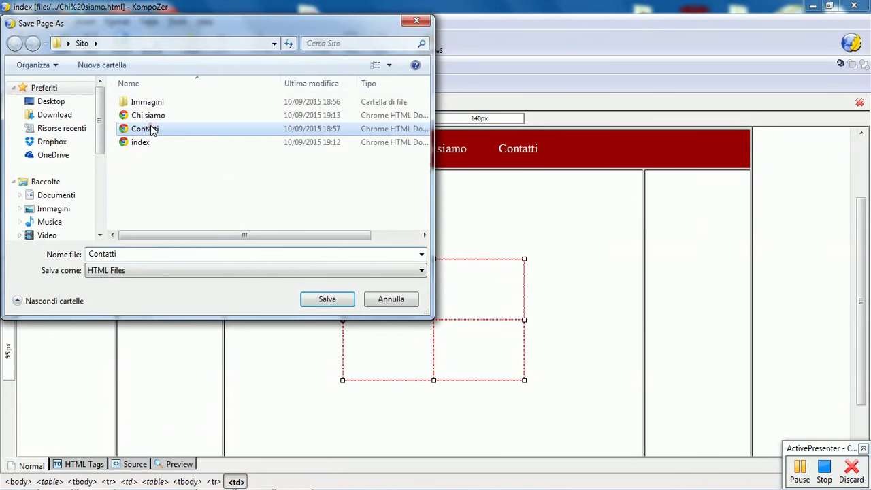
{"action": "left_click", "coordinate": [327, 299]}
{"action": "left_click", "coordinate": [472, 255]}
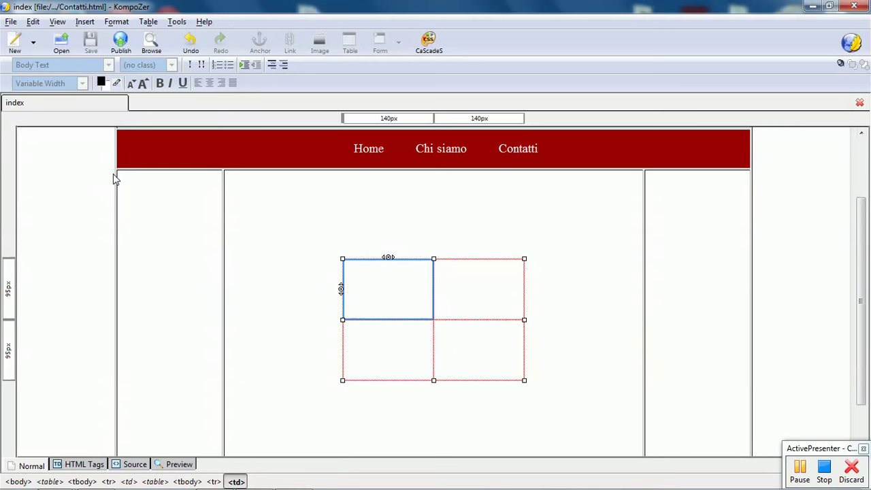
{"action": "left_click", "coordinate": [854, 7]}
- Open index from the desktop's Sito folder in Chrome and check the Chi siamo, Contatti and Home menu links
{"action": "double_click", "coordinate": [304, 27]}
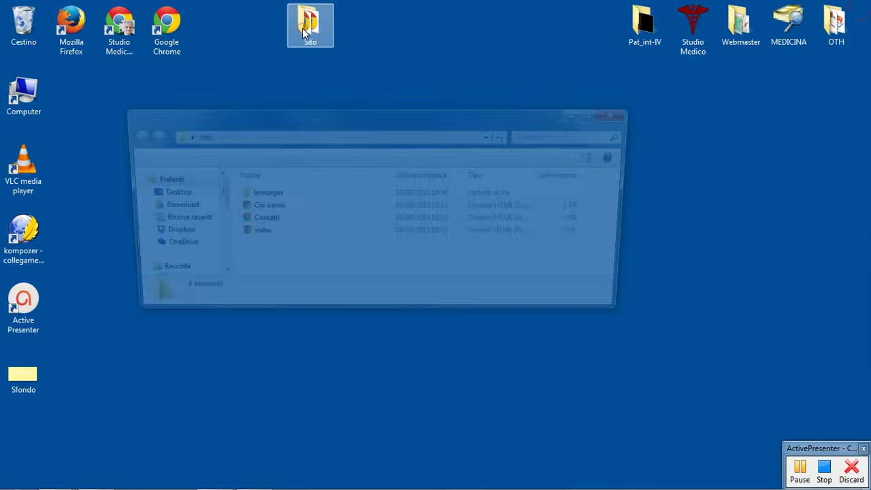
{"action": "double_click", "coordinate": [250, 233]}
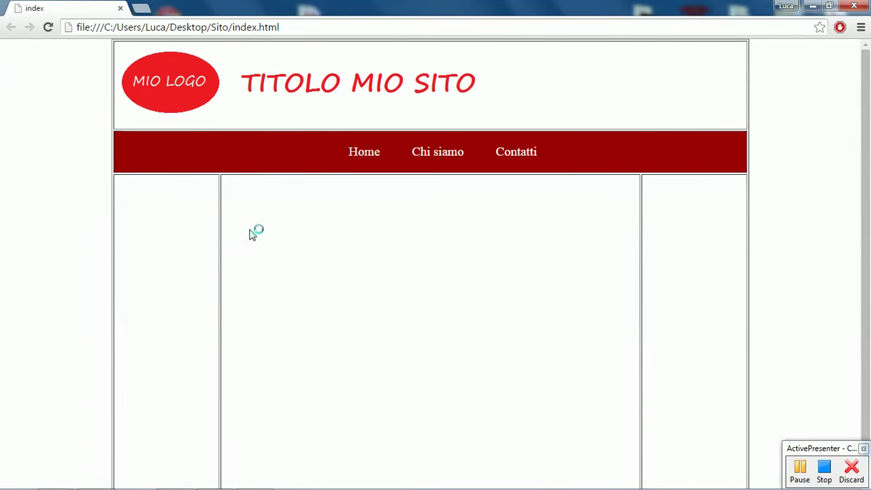
{"action": "left_click", "coordinate": [461, 161]}
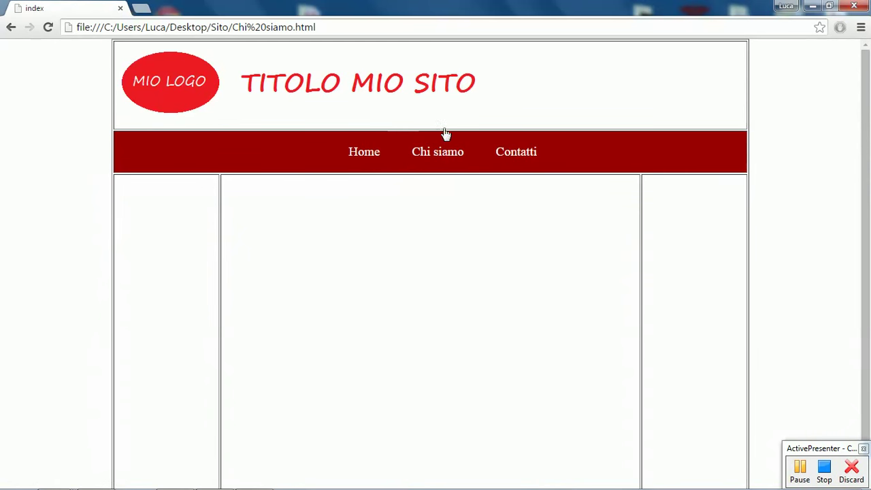
{"action": "left_click", "coordinate": [537, 150]}
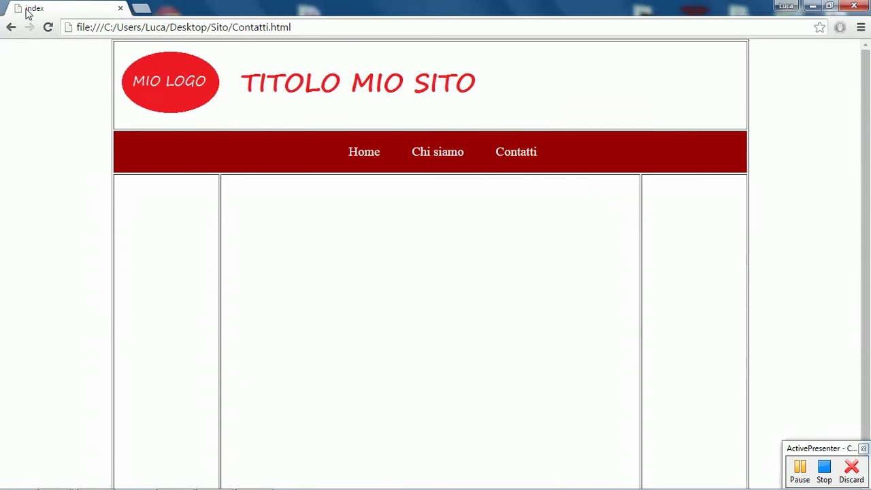
{"action": "left_click", "coordinate": [438, 152]}
{"action": "left_click", "coordinate": [366, 158]}
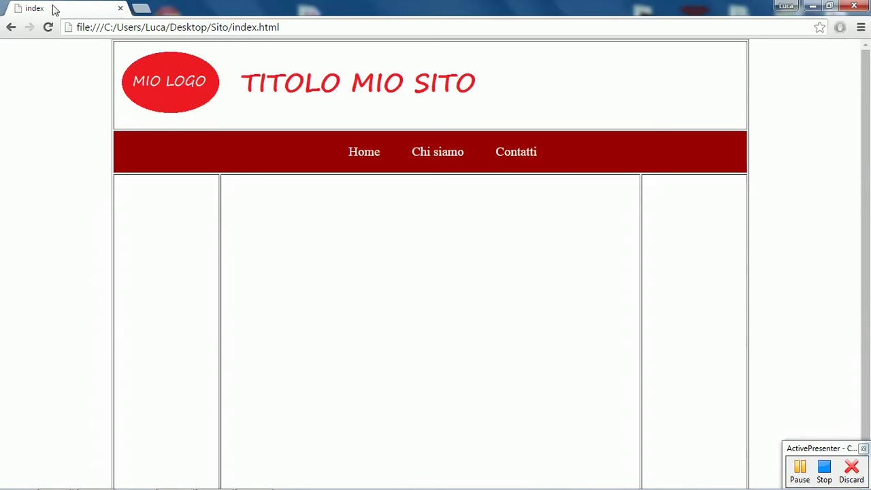
{"action": "left_click", "coordinate": [854, 5]}
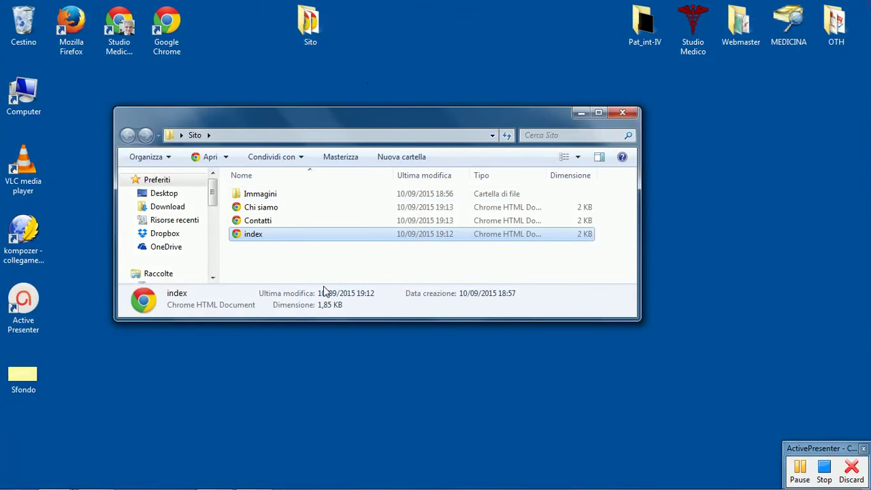
- Launch KompoZer again, allowing it to run, and open the Chi siamo page from the Sito folder
{"action": "double_click", "coordinate": [29, 234]}
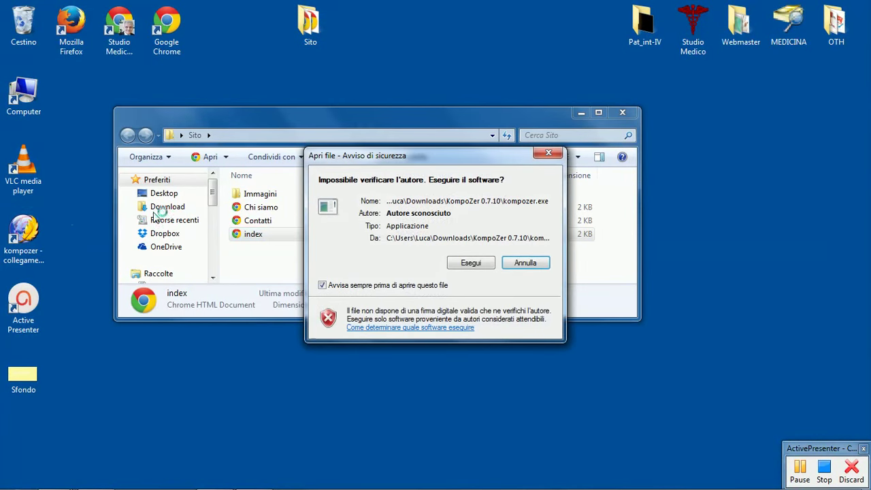
{"action": "left_click", "coordinate": [471, 265]}
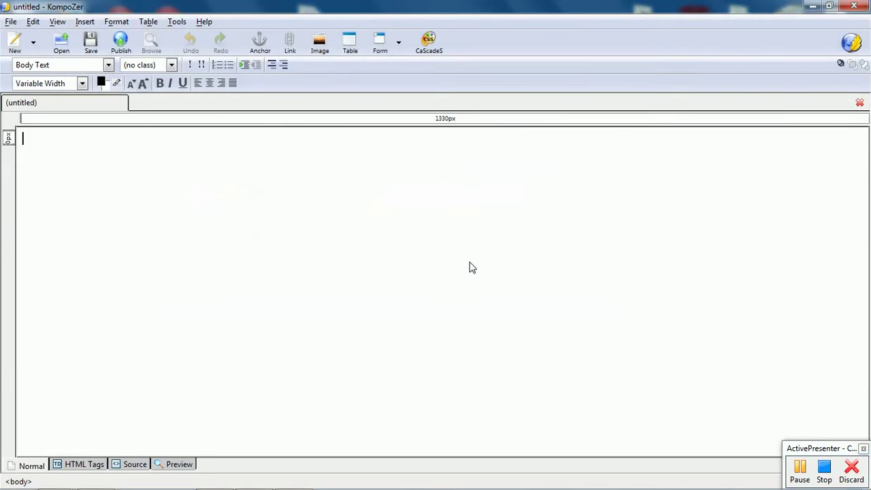
{"action": "left_click", "coordinate": [61, 42]}
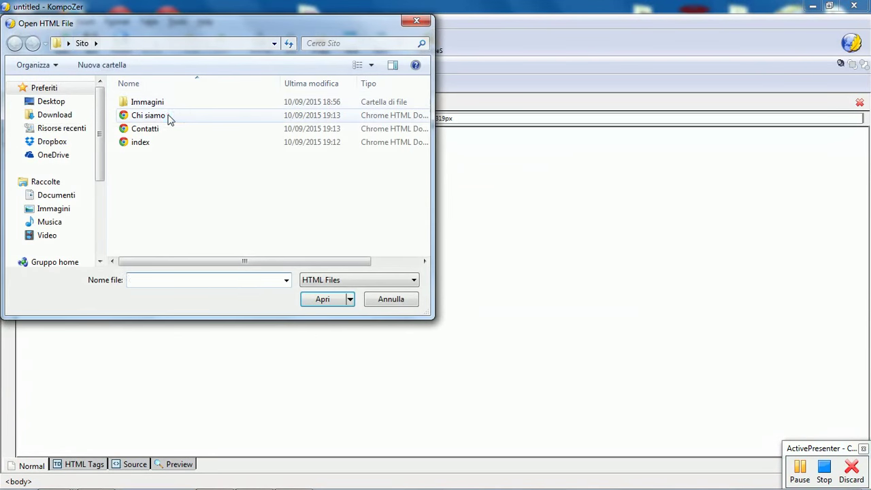
{"action": "left_click", "coordinate": [166, 116]}
{"action": "left_click", "coordinate": [319, 300]}
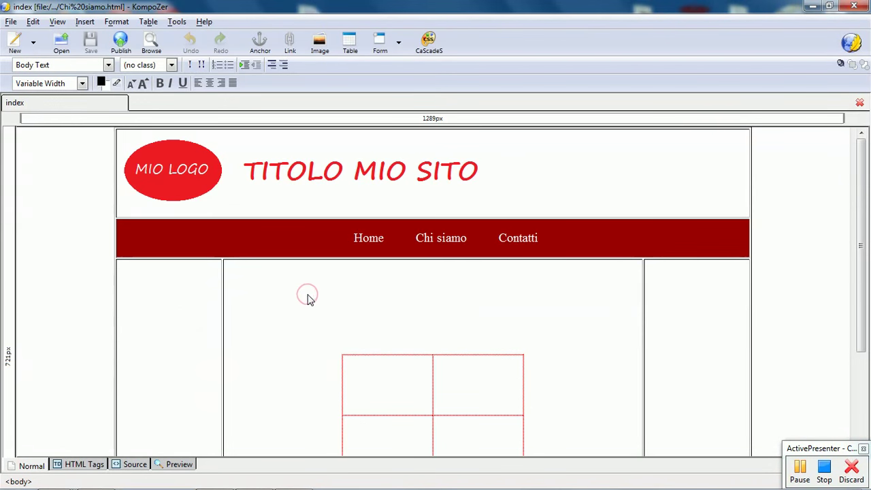
- Set the Chi siamo page's title to "Chi siamo" and its language to Italian (it)
{"action": "left_click", "coordinate": [117, 24]}
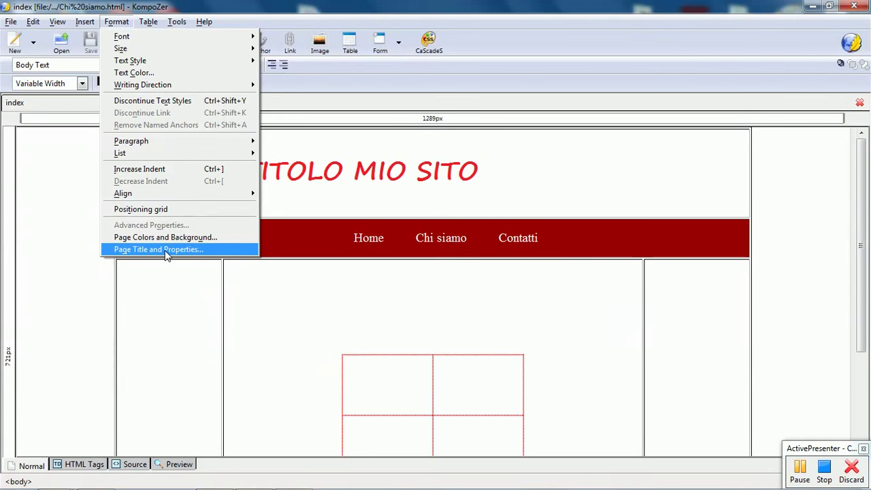
{"action": "left_click", "coordinate": [166, 250]}
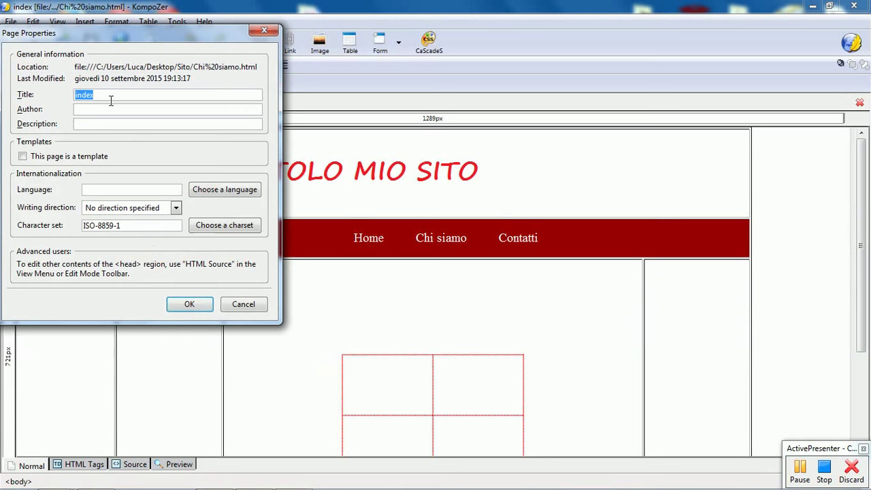
{"action": "type", "text": "Chi siamo"}
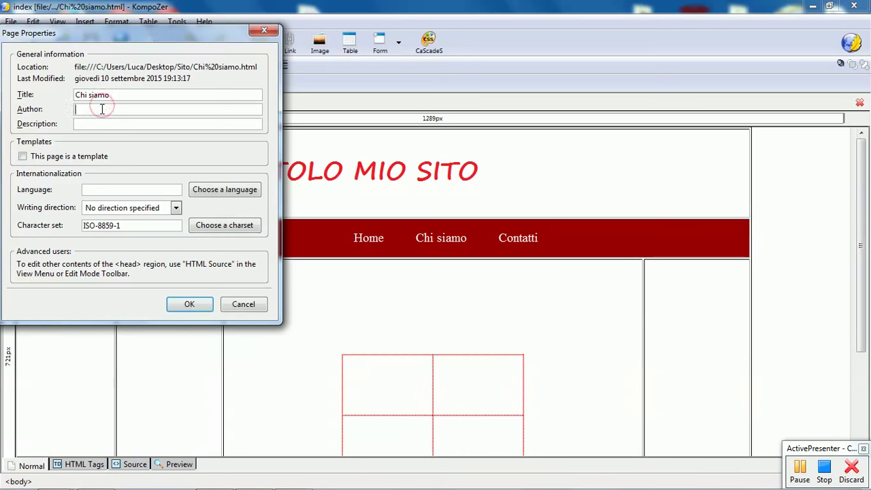
{"action": "left_click", "coordinate": [99, 123]}
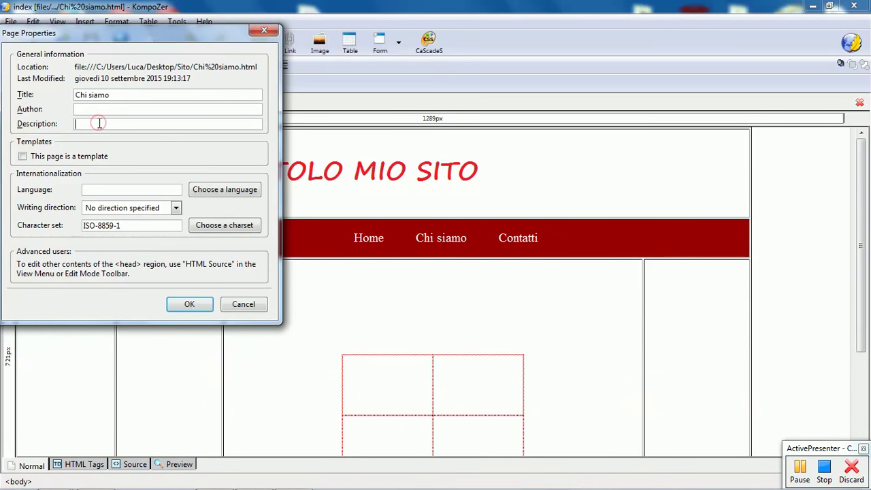
{"action": "left_click", "coordinate": [218, 194]}
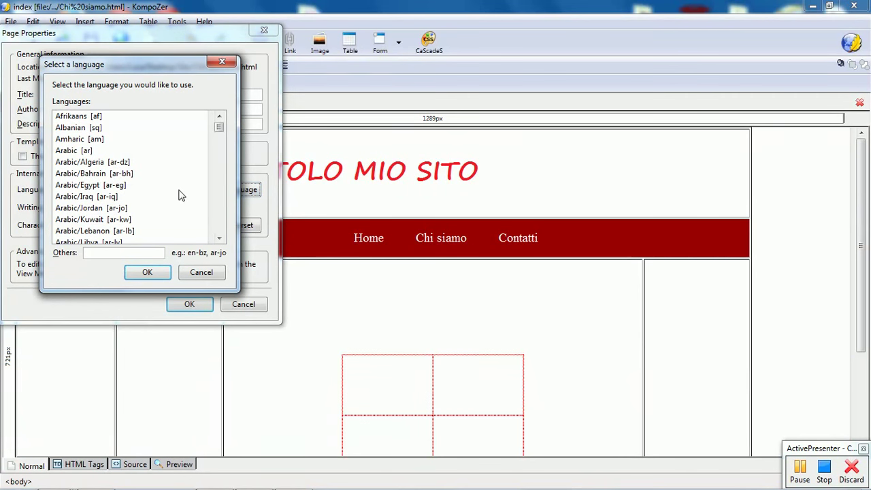
{"action": "left_click", "coordinate": [178, 190]}
{"action": "type", "text": "it"}
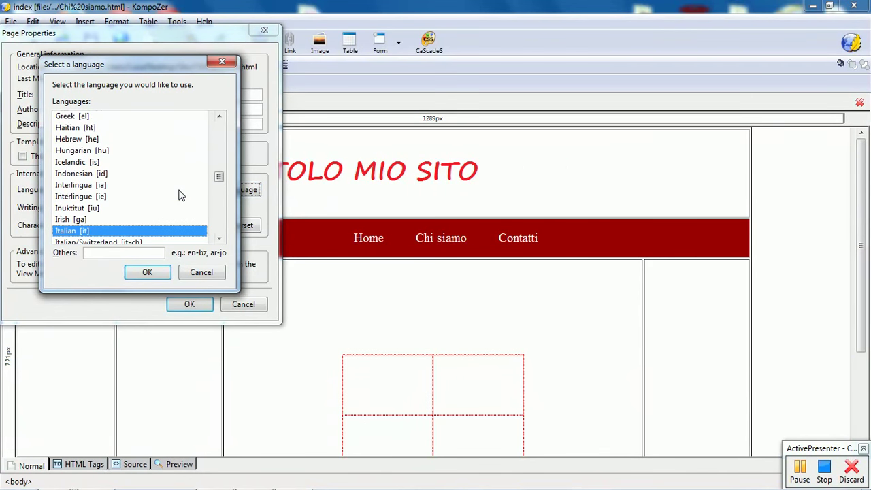
{"action": "left_click", "coordinate": [157, 274]}
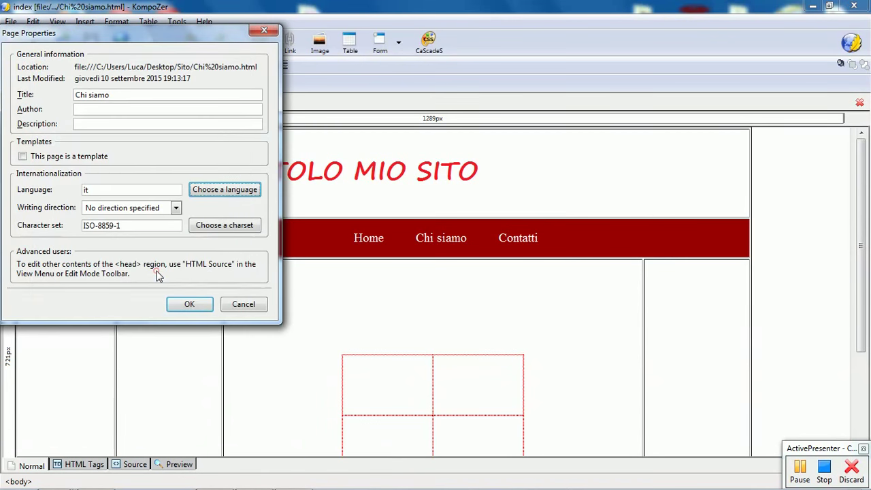
{"action": "left_click", "coordinate": [192, 306]}
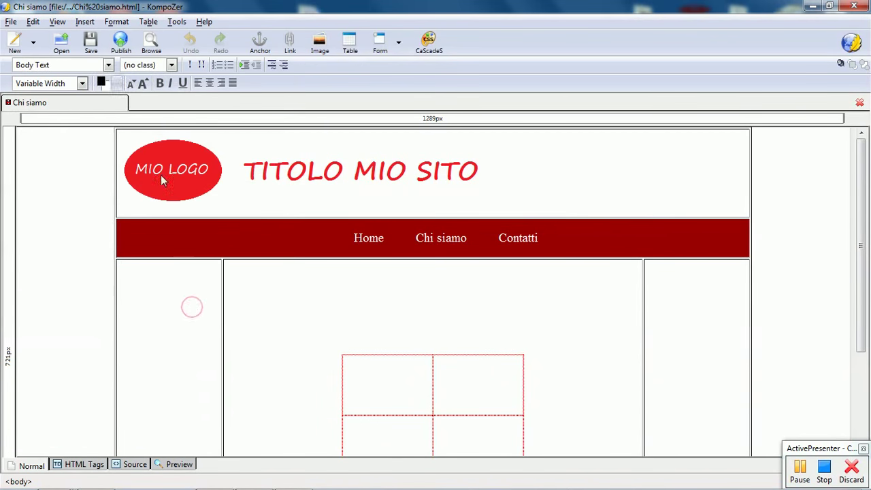
- Open the Contatti page from the Sito folder for editing
{"action": "left_click", "coordinate": [62, 47]}
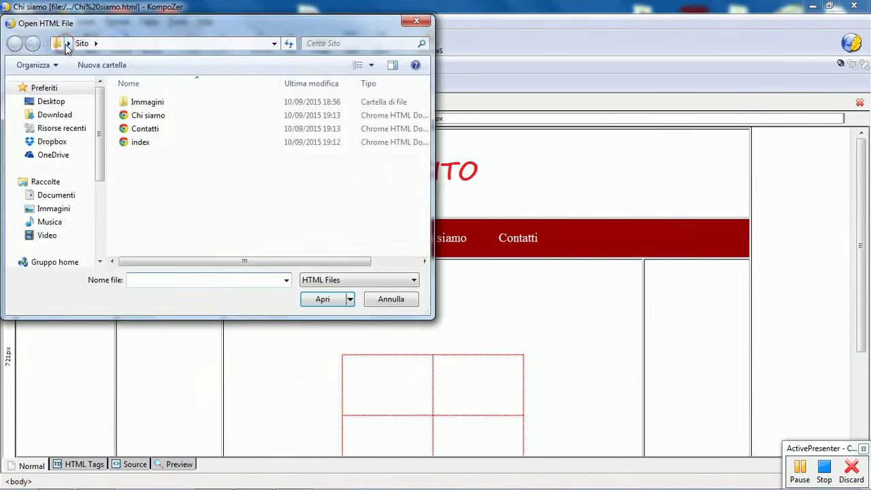
{"action": "left_click", "coordinate": [163, 128]}
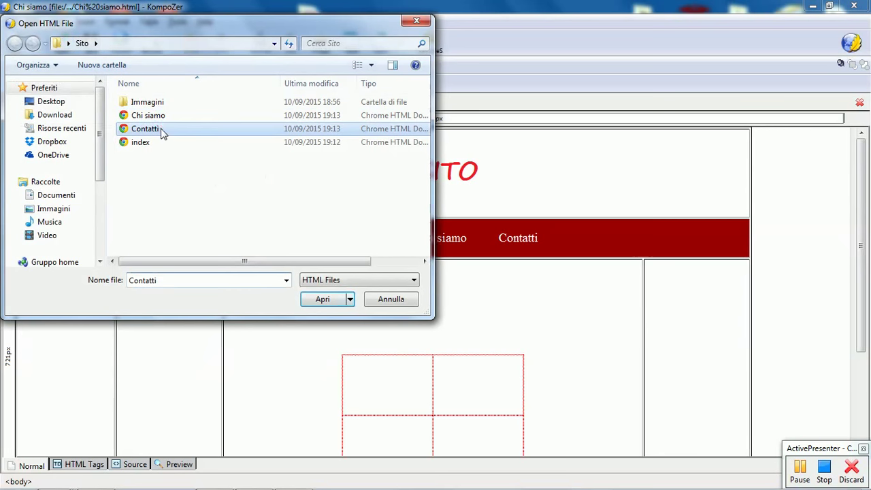
{"action": "left_click", "coordinate": [320, 299]}
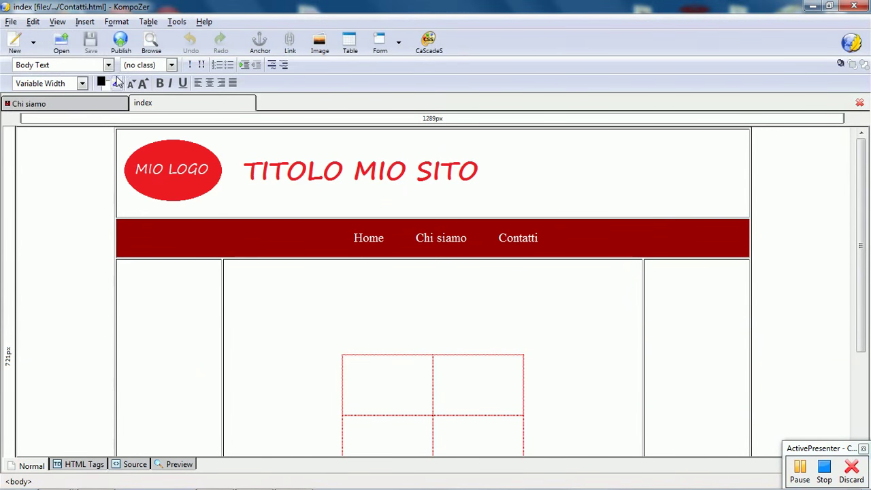
- Set the Contatti page's title to "Contatti" and its language to Italian (it)
{"action": "left_click", "coordinate": [114, 27]}
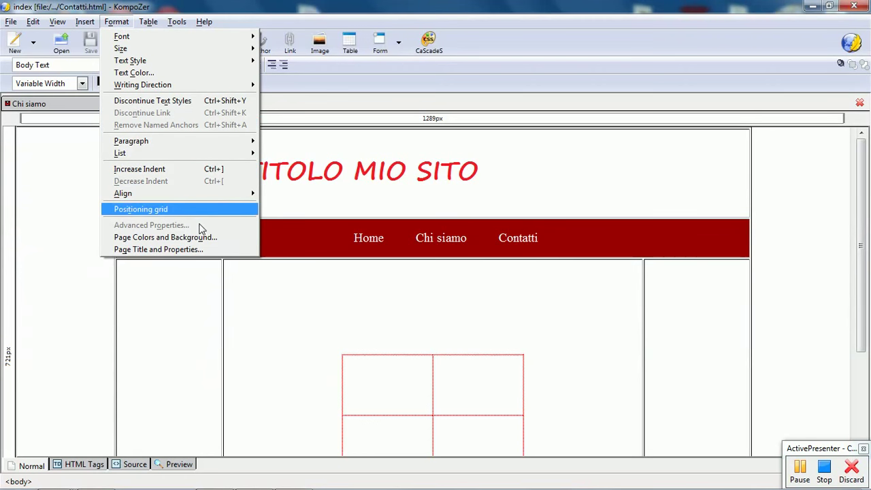
{"action": "left_click", "coordinate": [198, 249]}
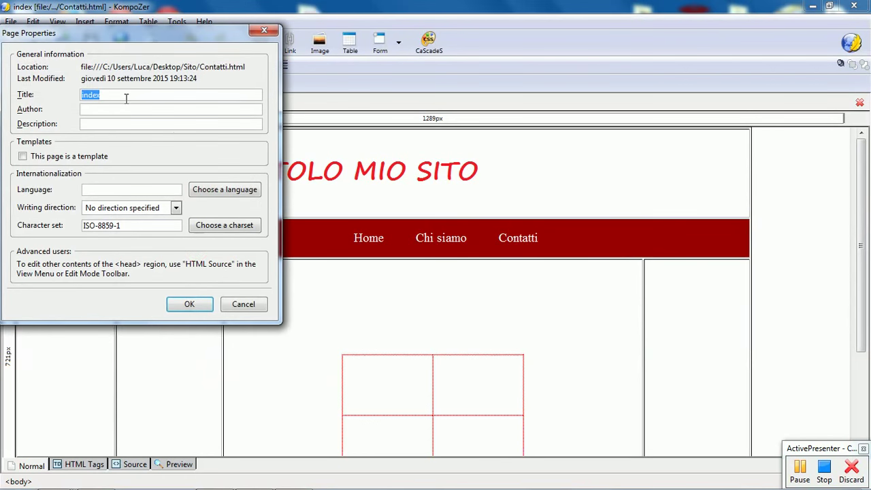
{"action": "type", "text": "Contatti"}
{"action": "left_click", "coordinate": [213, 191]}
{"action": "left_click_drag", "start_coordinate": [218, 123], "coordinate": [221, 162]}
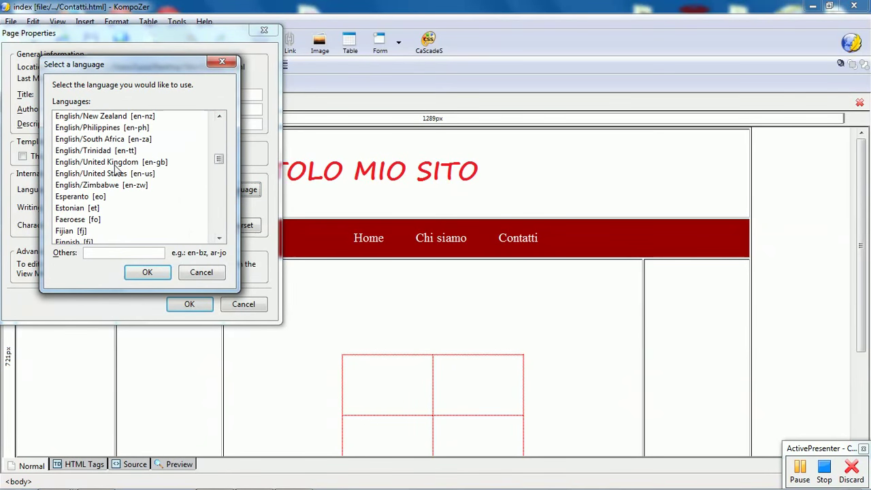
{"action": "type", "text": "it"}
{"action": "key", "text": "Return"}
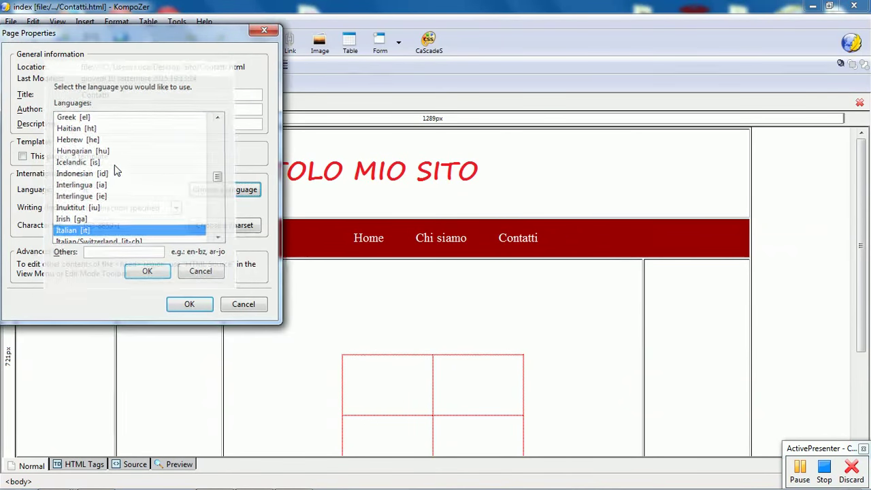
{"action": "left_click", "coordinate": [185, 306]}
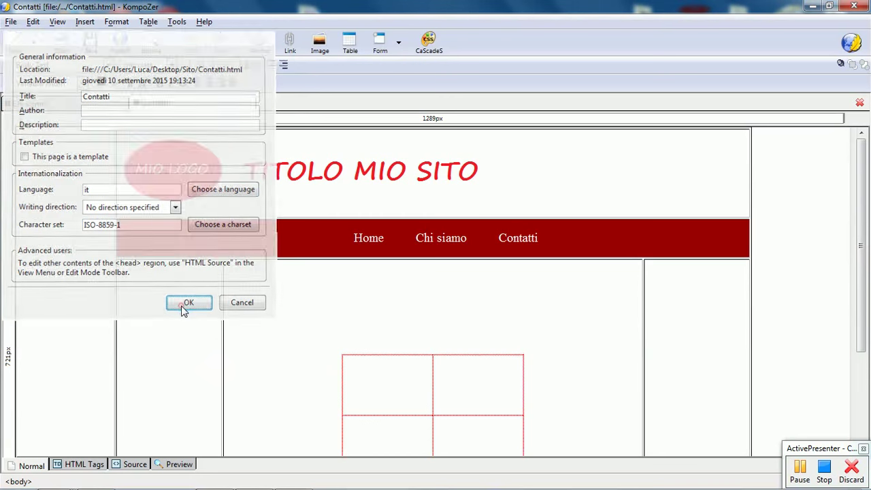